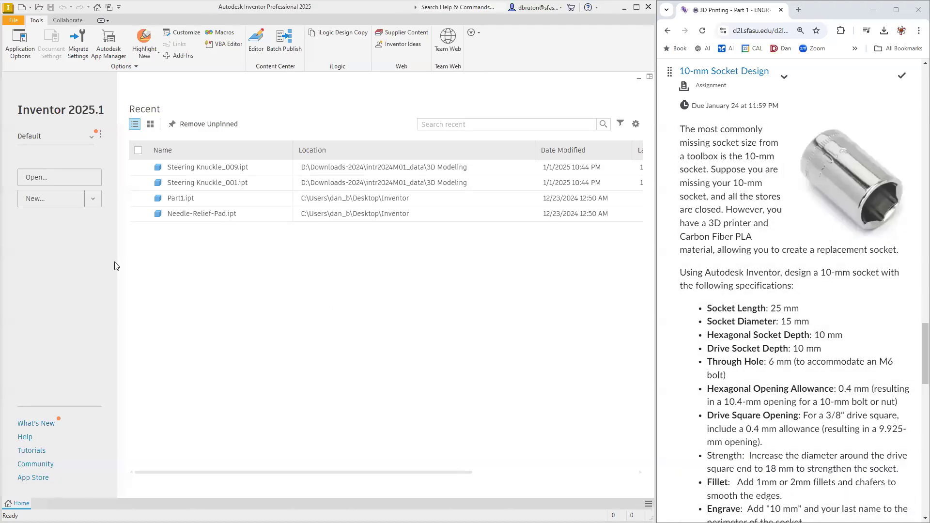
- Create a new part from the metric Standard (mm).ipt template
{"action": "left_click", "coordinate": [44, 203]}
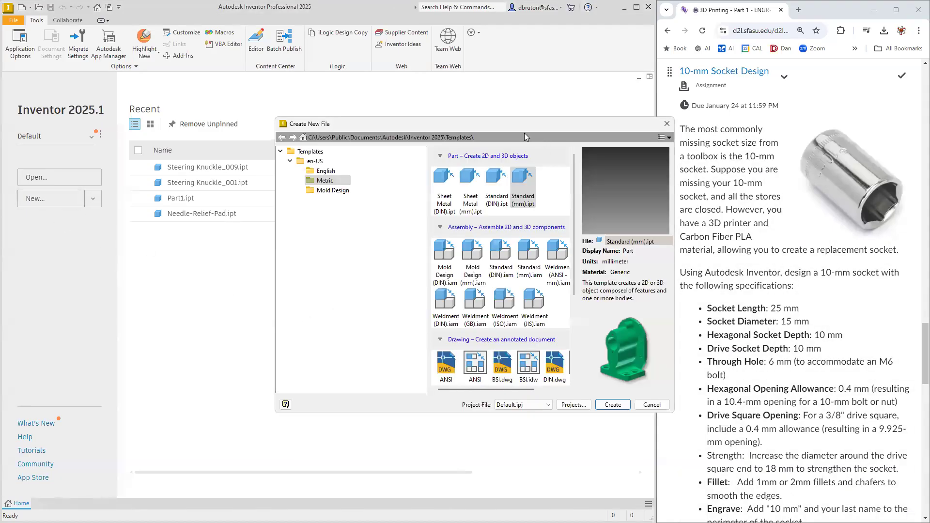
{"action": "left_click_drag", "start_coordinate": [473, 125], "coordinate": [316, 126]}
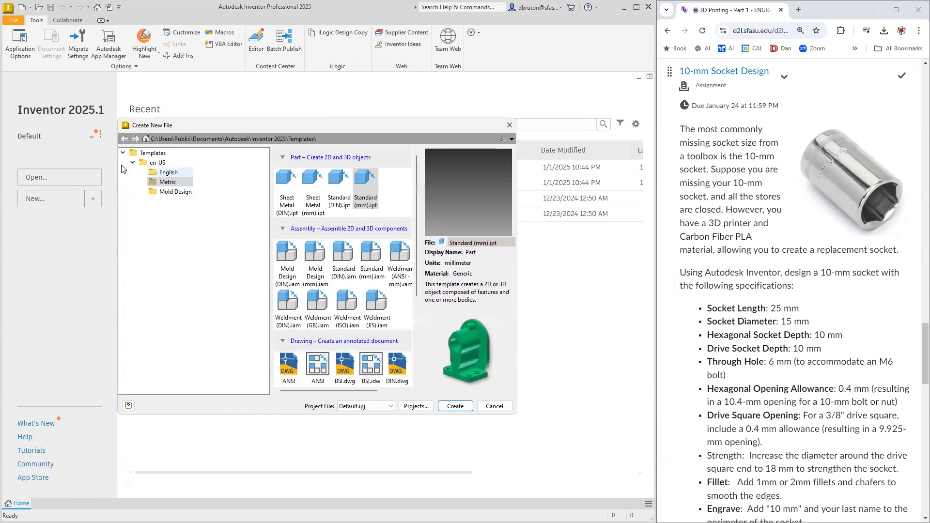
{"action": "double_click", "coordinate": [368, 195]}
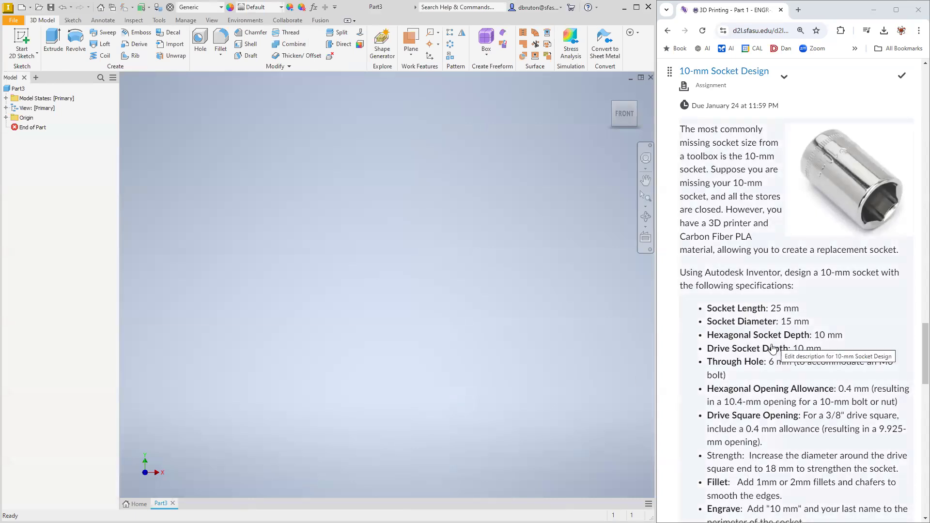
- Sketch a 15 mm diameter circle centred on the origin on the XZ plane
{"action": "left_click", "coordinate": [72, 20]}
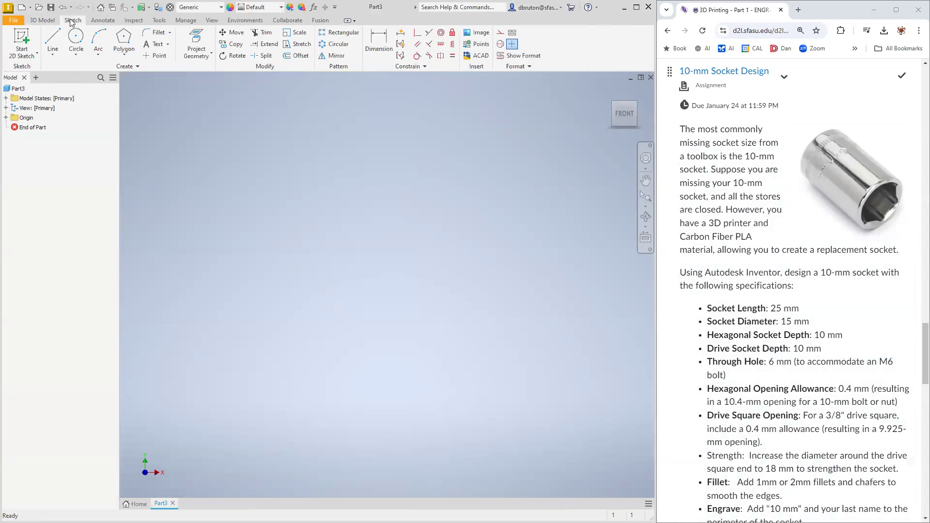
{"action": "left_click", "coordinate": [29, 54]}
{"action": "left_click", "coordinate": [30, 73]}
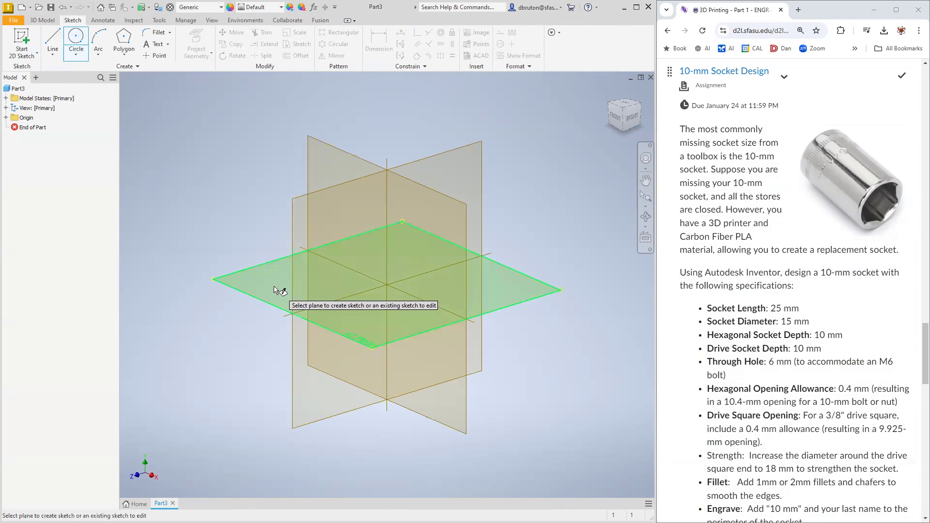
{"action": "left_click", "coordinate": [274, 290]}
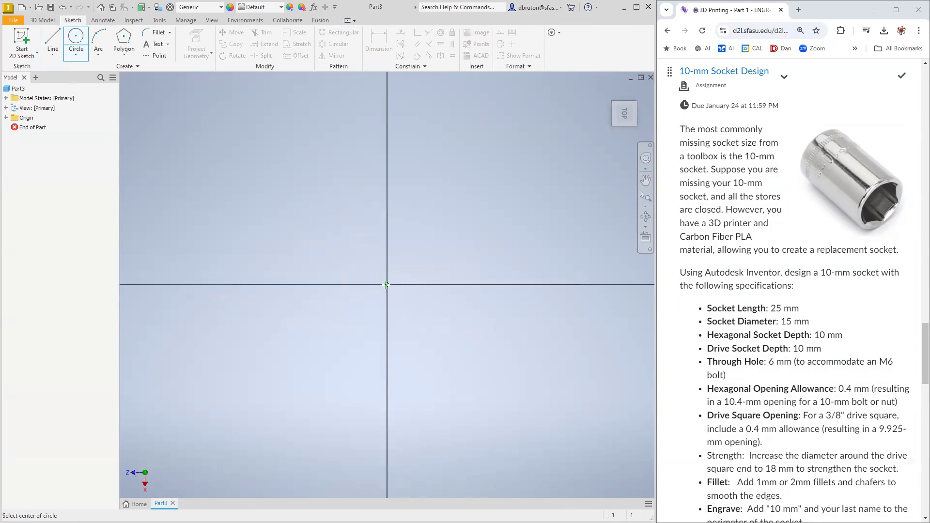
{"action": "left_click", "coordinate": [387, 285]}
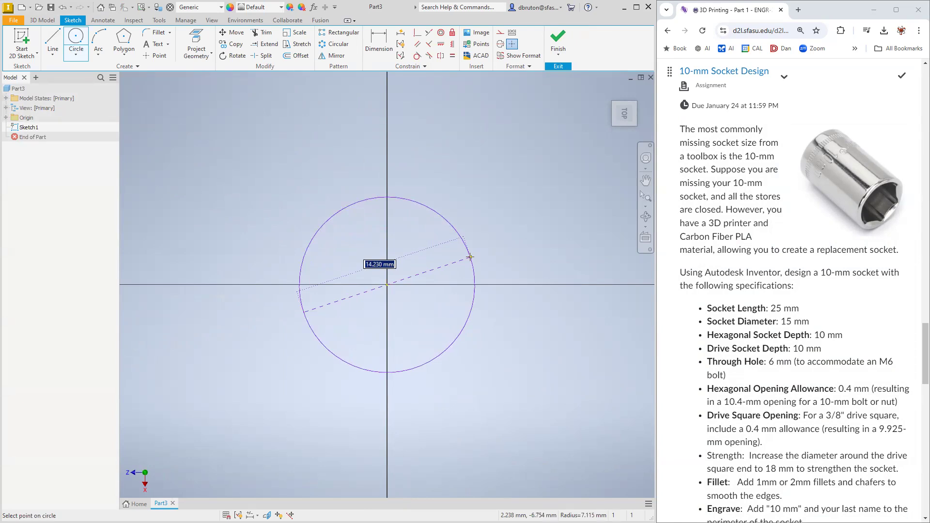
{"action": "type", "text": "15"}
{"action": "key", "text": "Return"}
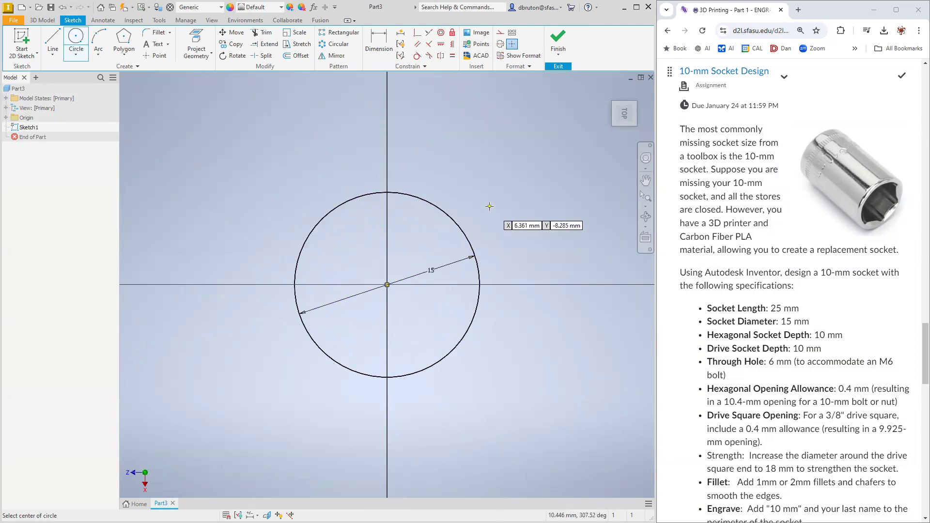
- Extrude the circle 25 mm into a solid cylinder
{"action": "left_click", "coordinate": [42, 19]}
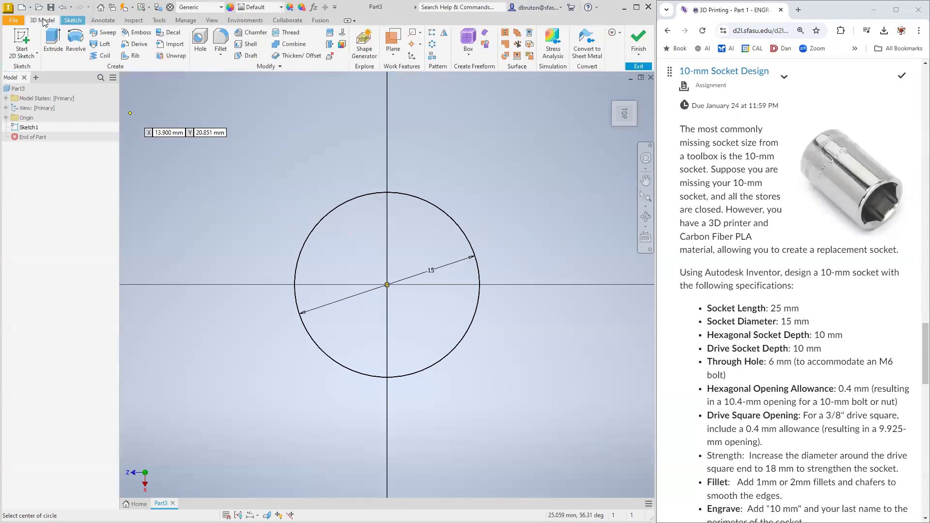
{"action": "left_click", "coordinate": [54, 43]}
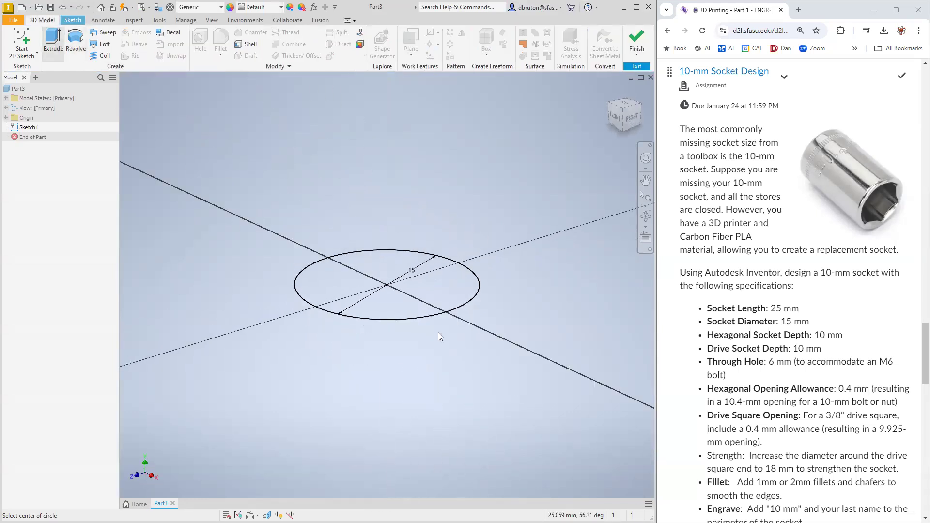
{"action": "type", "text": "25"}
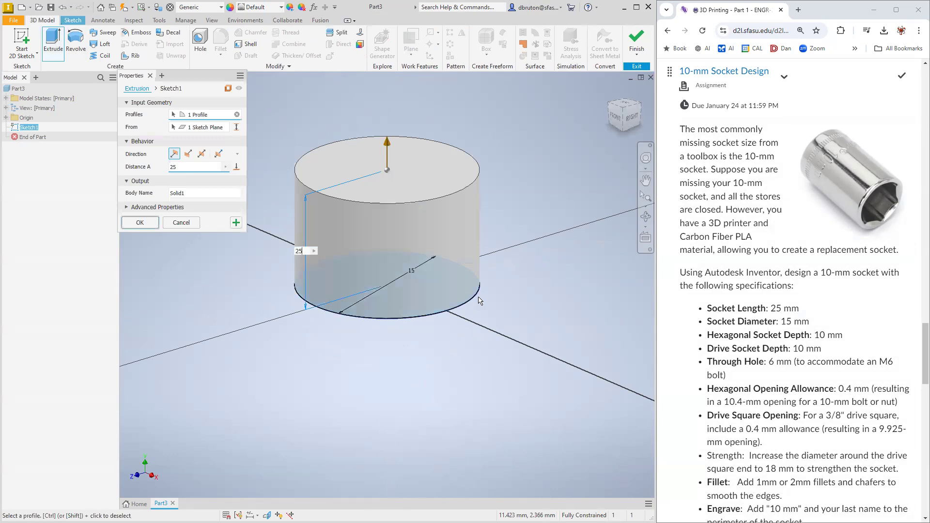
{"action": "left_click", "coordinate": [149, 226]}
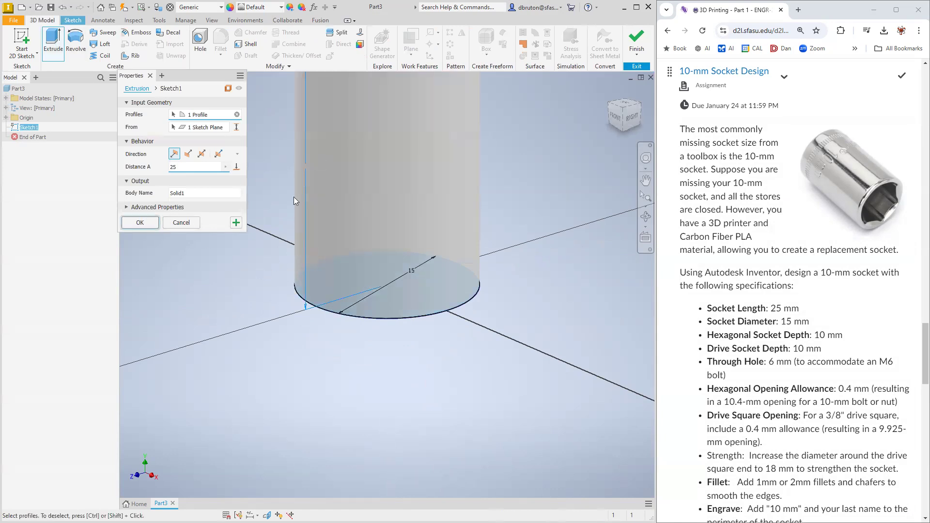
- Draw a six-sided polygon centred on the cylinder's top face
{"action": "left_click", "coordinate": [611, 90]}
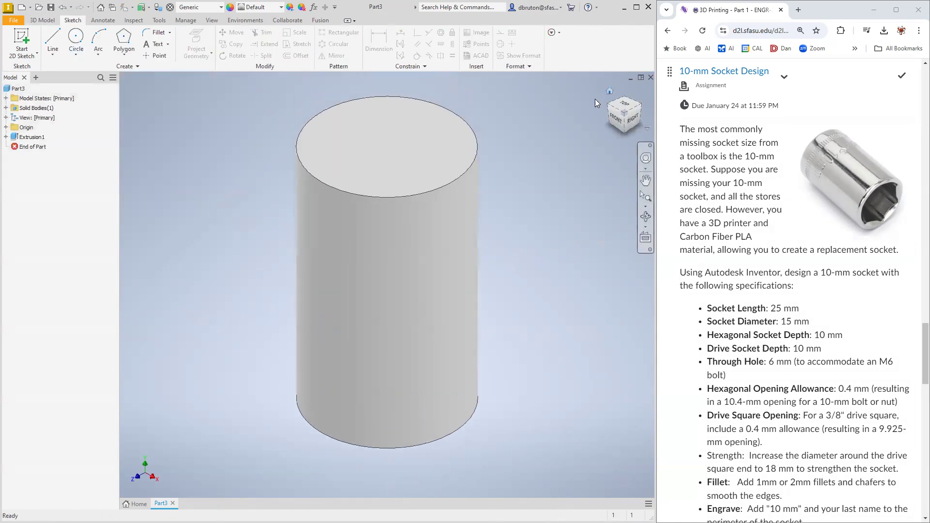
{"action": "left_click", "coordinate": [344, 151]}
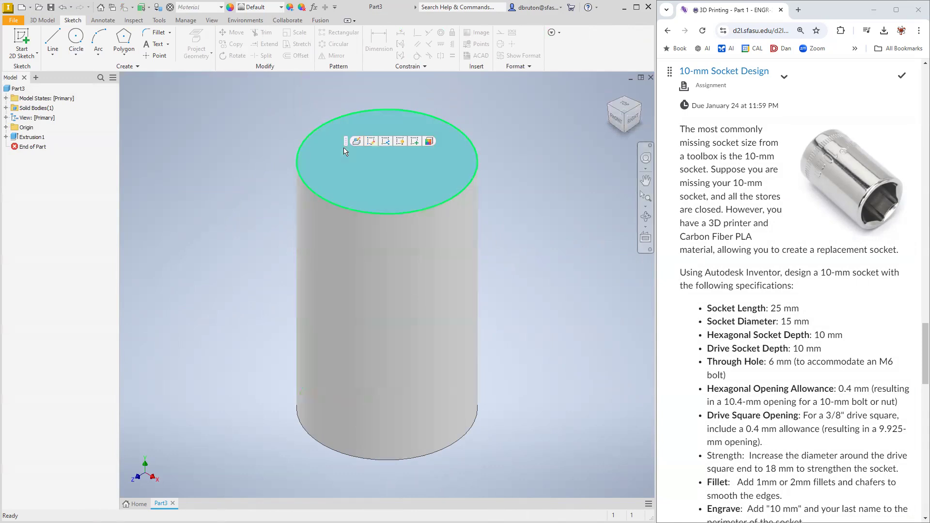
{"action": "left_click", "coordinate": [124, 53]}
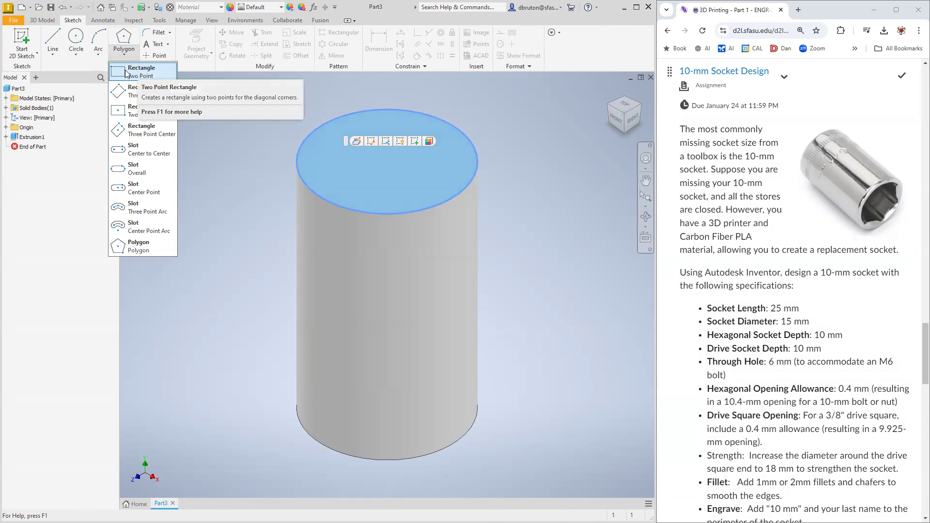
{"action": "left_click", "coordinate": [132, 246]}
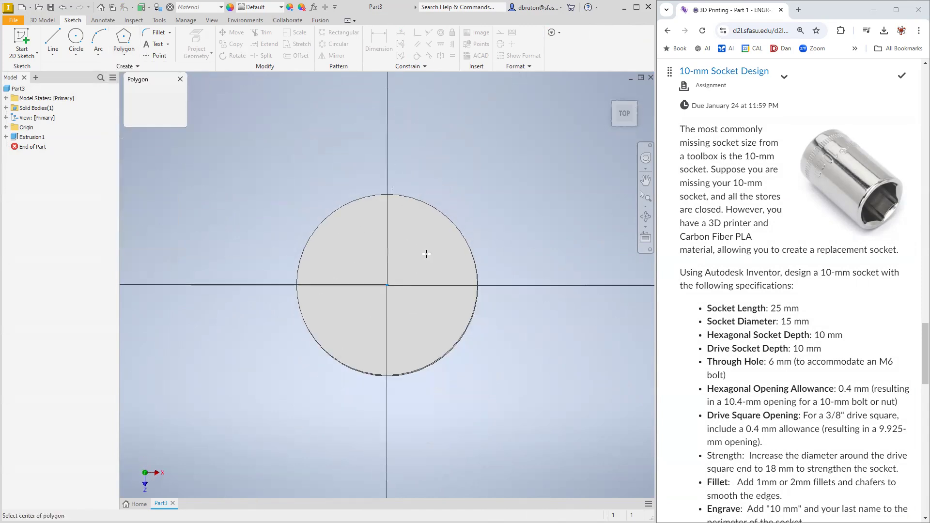
{"action": "left_click", "coordinate": [386, 285]}
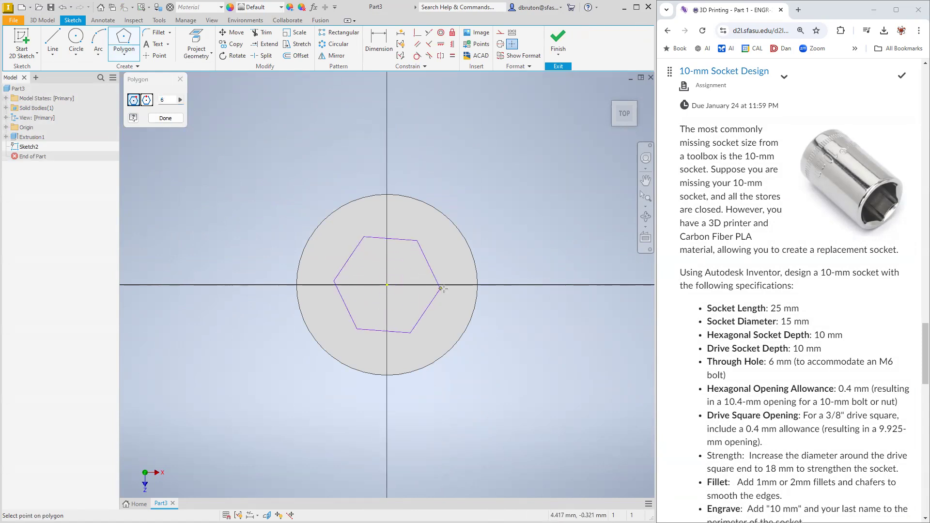
{"action": "left_click", "coordinate": [459, 285]}
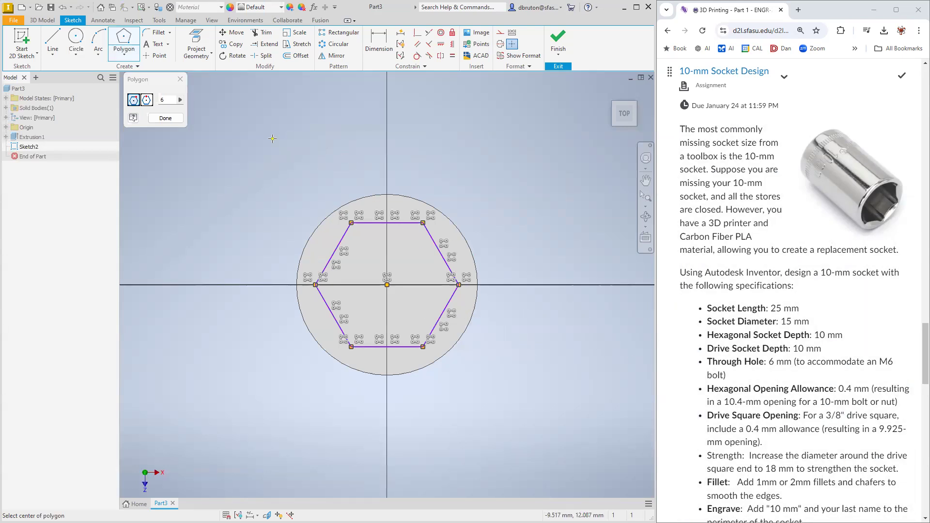
- Dimension the hexagon 10.4 mm across flats
{"action": "left_click", "coordinate": [379, 40]}
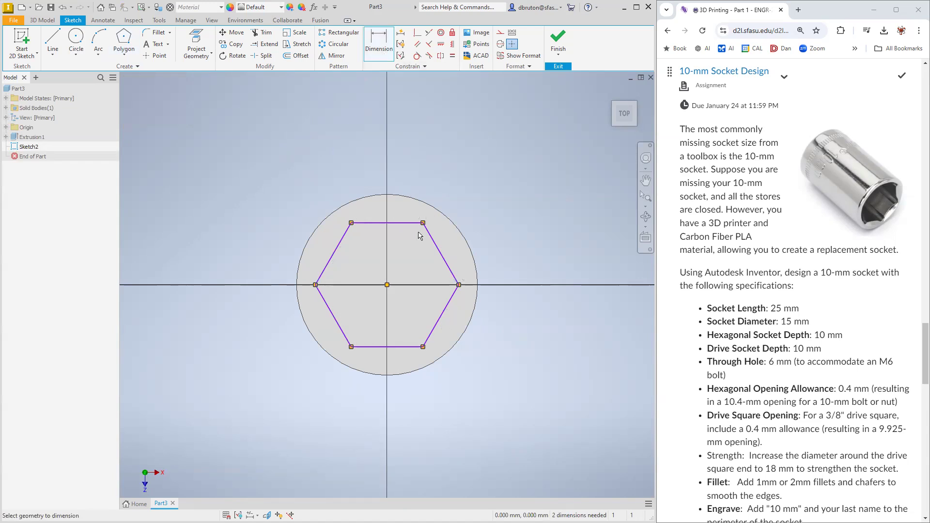
{"action": "left_click", "coordinate": [406, 223]}
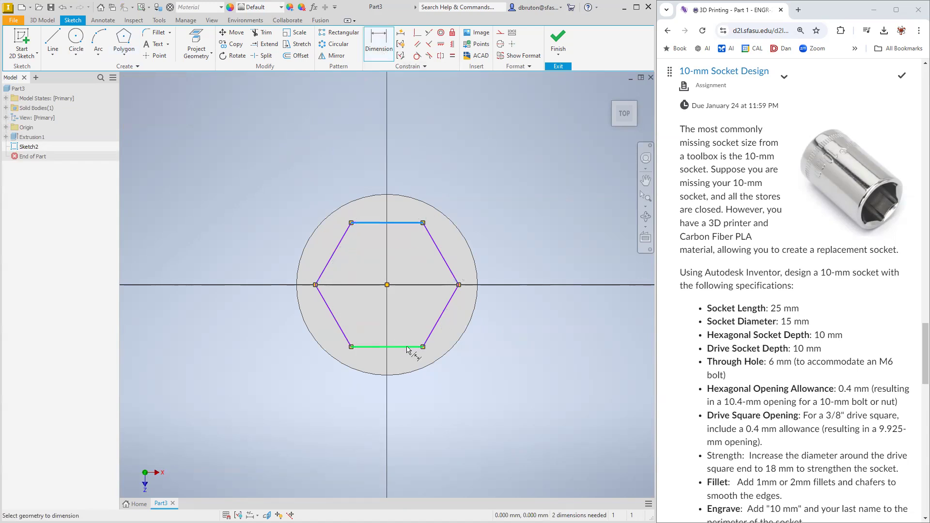
{"action": "left_click", "coordinate": [408, 347]}
{"action": "left_click", "coordinate": [511, 297]}
{"action": "type", "text": "1"}
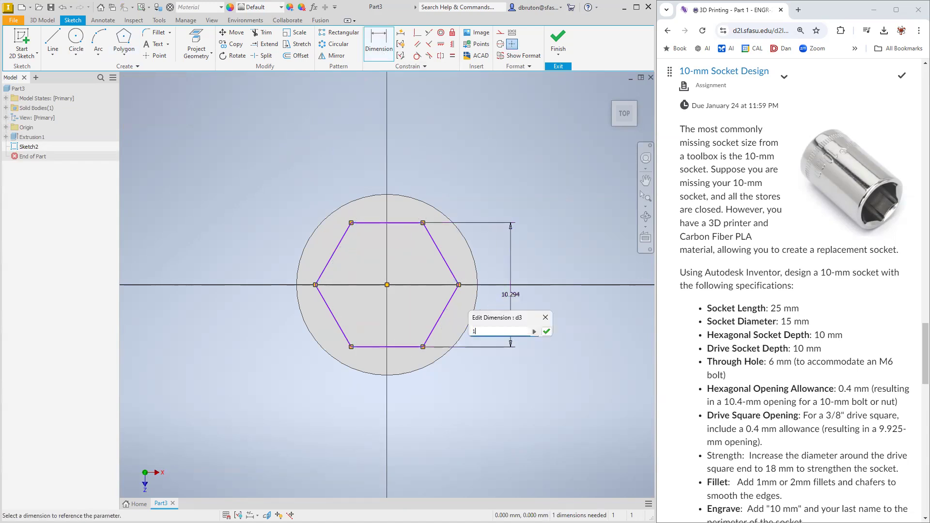
{"action": "type", "text": "0.4"}
{"action": "key", "text": "Return"}
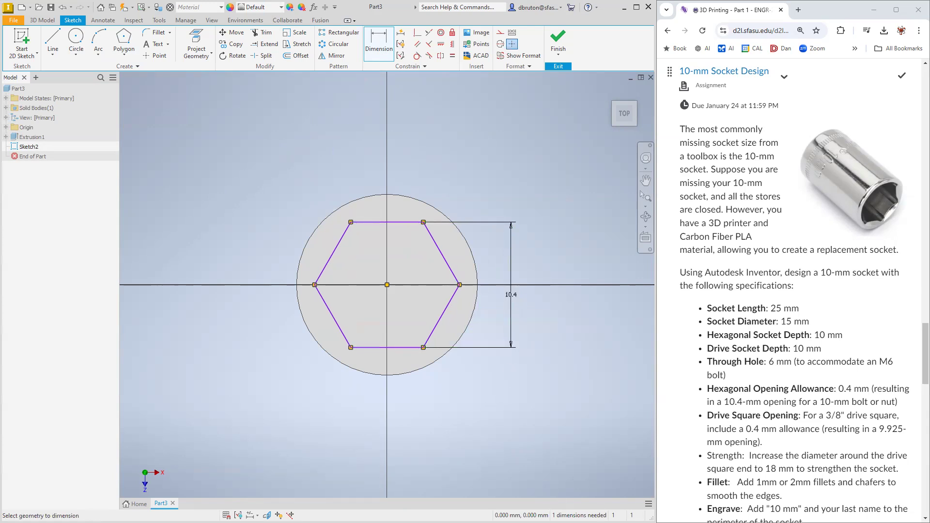
{"action": "left_click", "coordinate": [393, 223]}
{"action": "key", "text": "Escape"}
{"action": "key", "text": "Escape"}
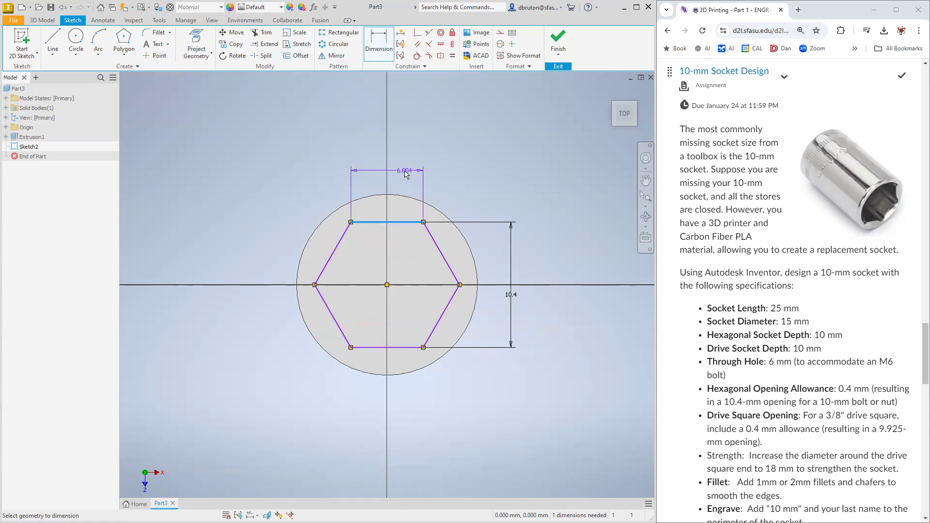
- Constrain the hexagon's top edge to be horizontal
{"action": "left_click", "coordinate": [406, 224]}
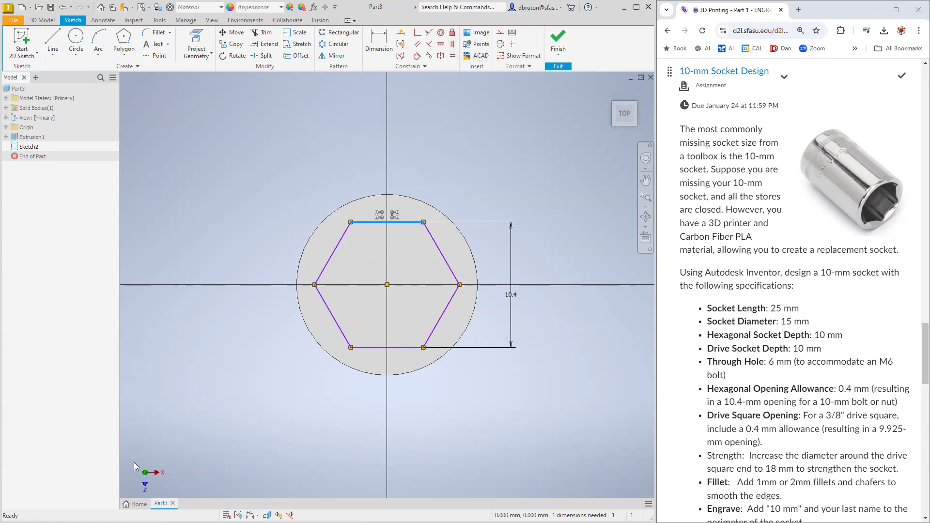
{"action": "left_click", "coordinate": [453, 45]}
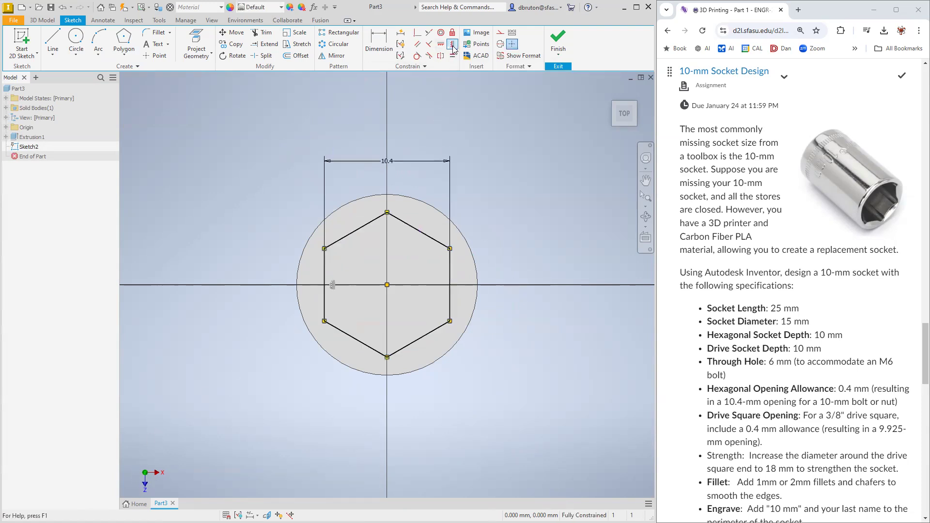
{"action": "key", "text": "ctrl+z"}
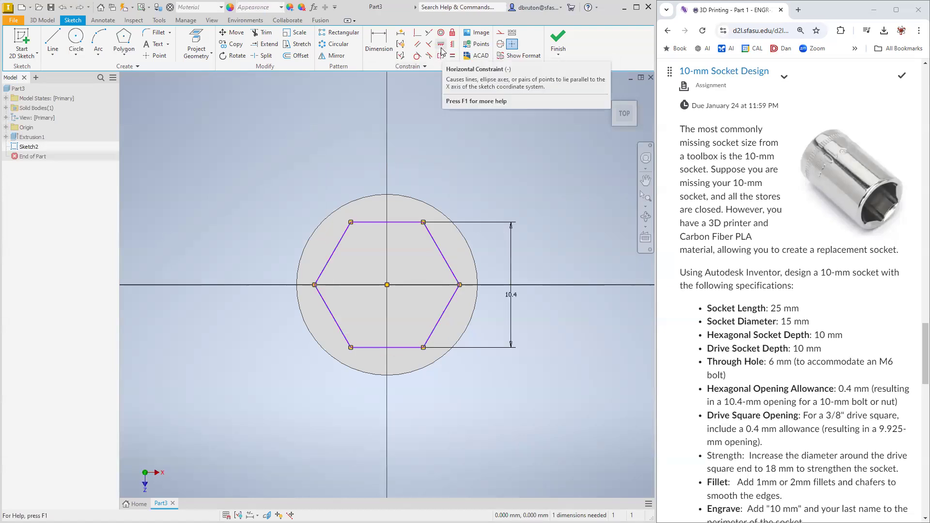
{"action": "left_click", "coordinate": [440, 45]}
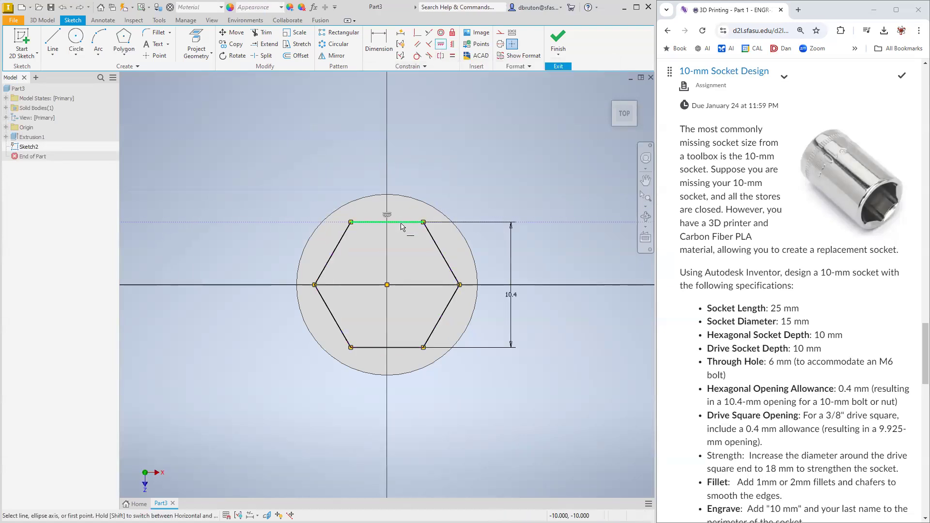
{"action": "left_click", "coordinate": [401, 223]}
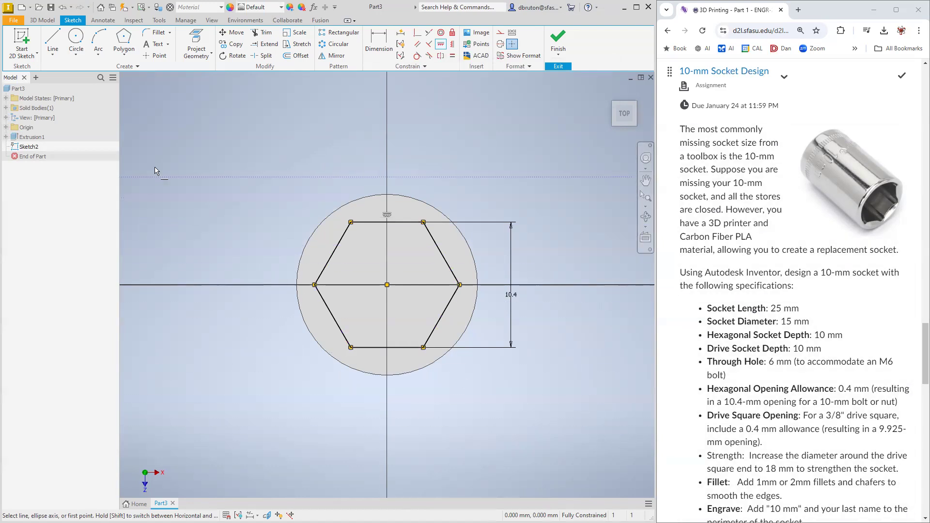
- Cut the hexagon sketch 10 mm deep into the cylinder's top
{"action": "left_click", "coordinate": [42, 20]}
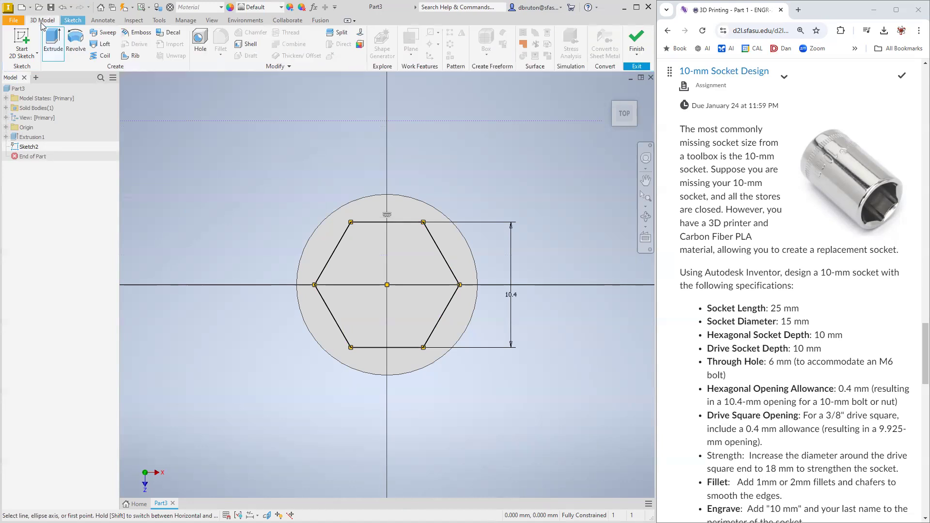
{"action": "left_click", "coordinate": [56, 50]}
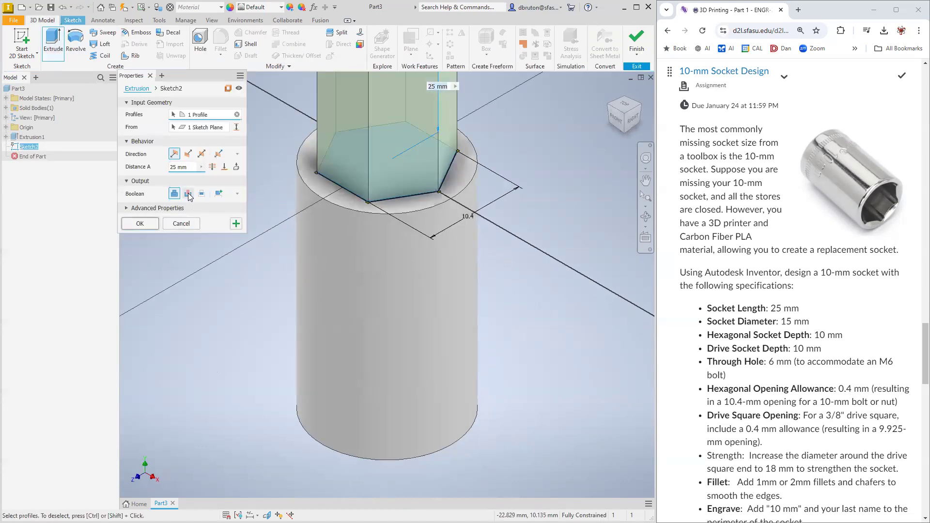
{"action": "left_click", "coordinate": [188, 193]}
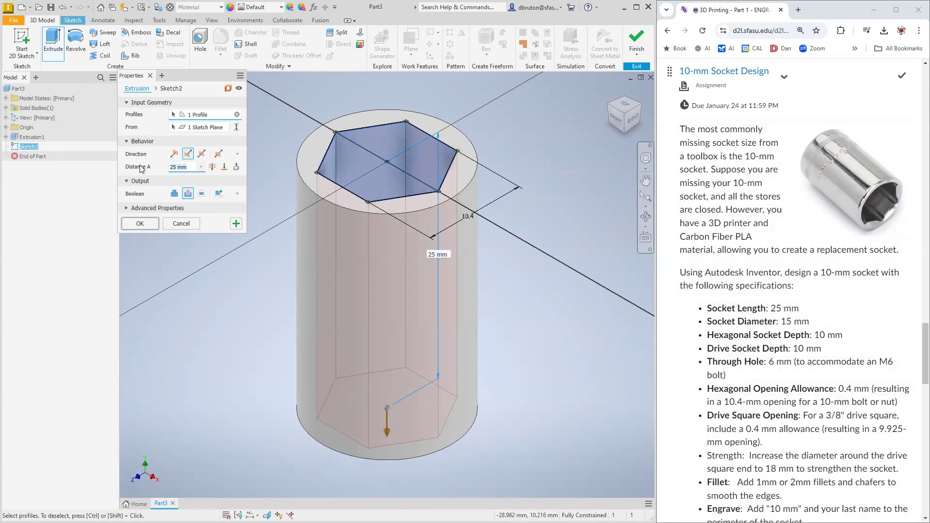
{"action": "type", "text": "10"}
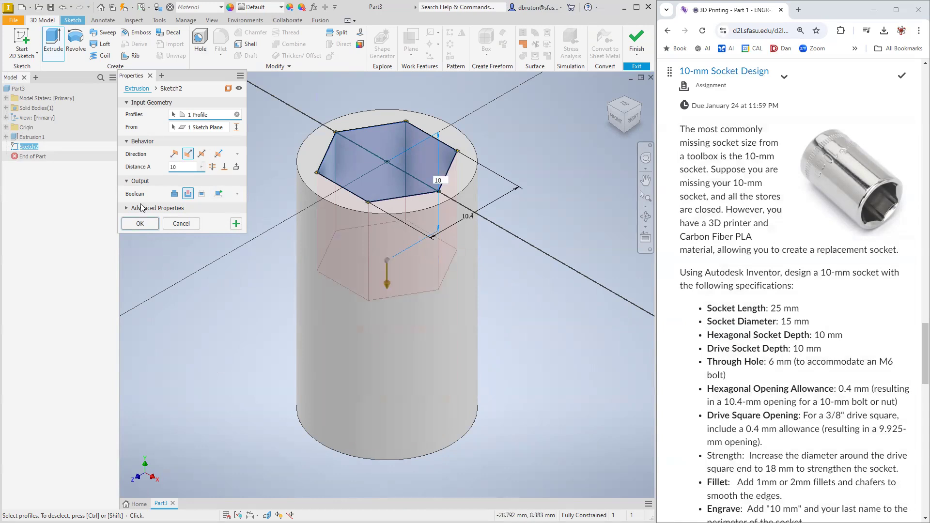
{"action": "left_click", "coordinate": [140, 225]}
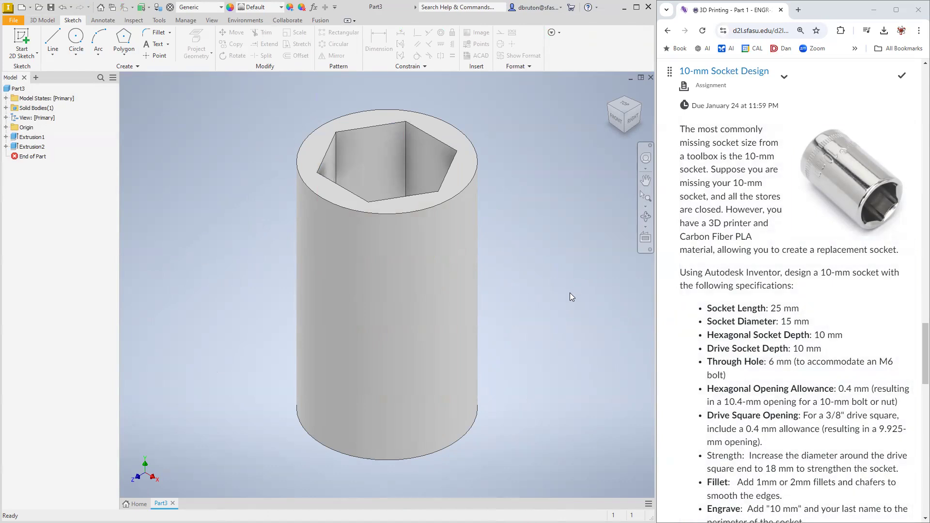
- Draw a two-point centre rectangle at the origin on the cylinder's bottom face
{"action": "middle_click_drag", "start_coordinate": [538, 371], "coordinate": [537, 234], "text": "shift"}
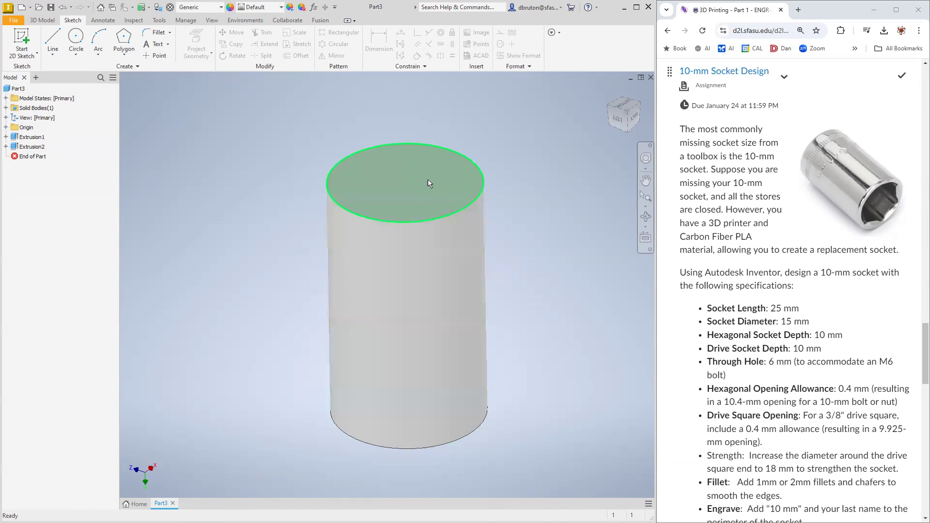
{"action": "left_click", "coordinate": [412, 171]}
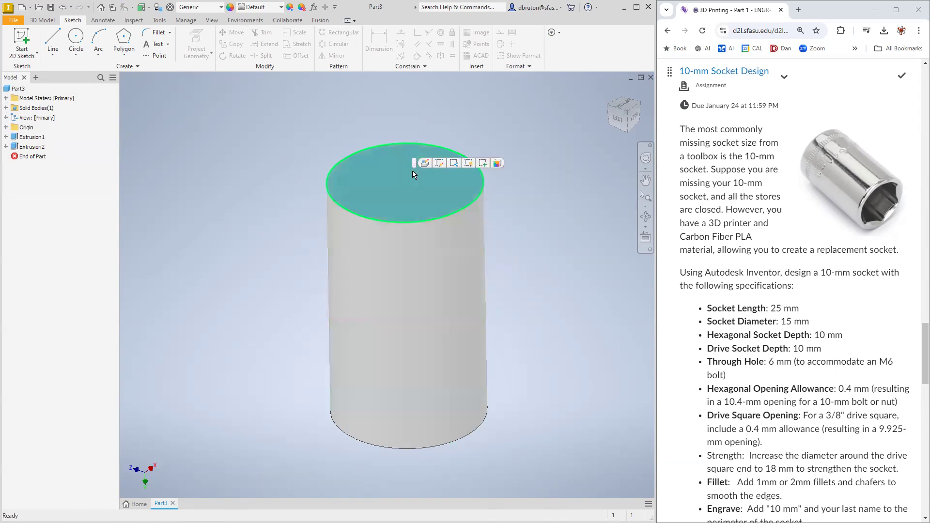
{"action": "left_click", "coordinate": [127, 54]}
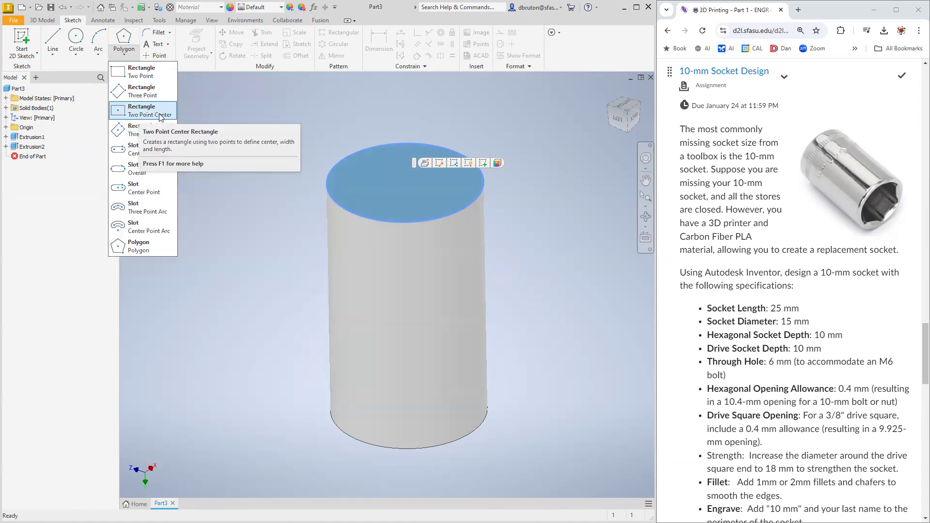
{"action": "left_click", "coordinate": [139, 116]}
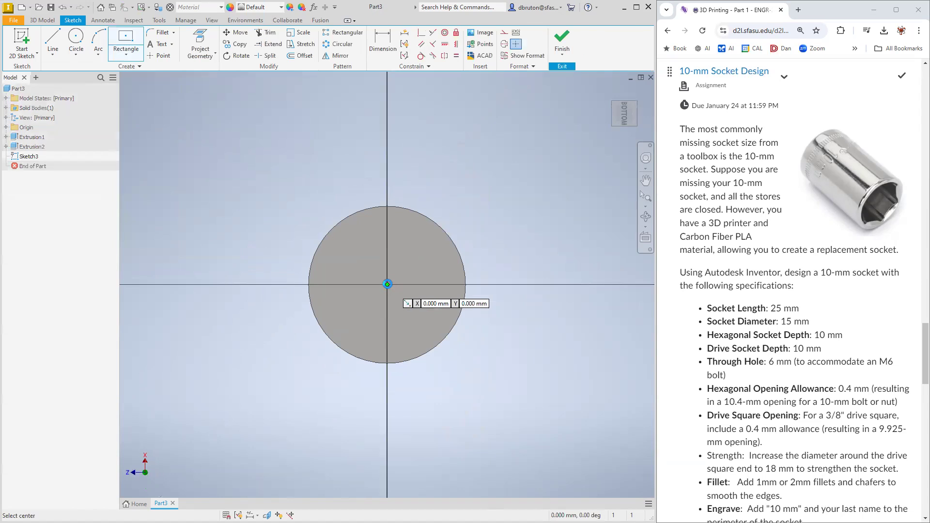
{"action": "left_click", "coordinate": [387, 284]}
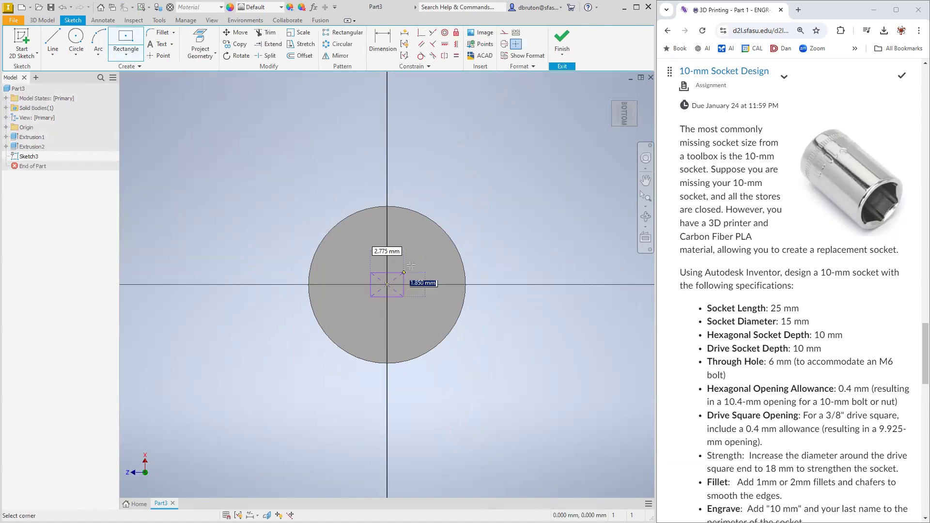
{"action": "left_click", "coordinate": [433, 240]}
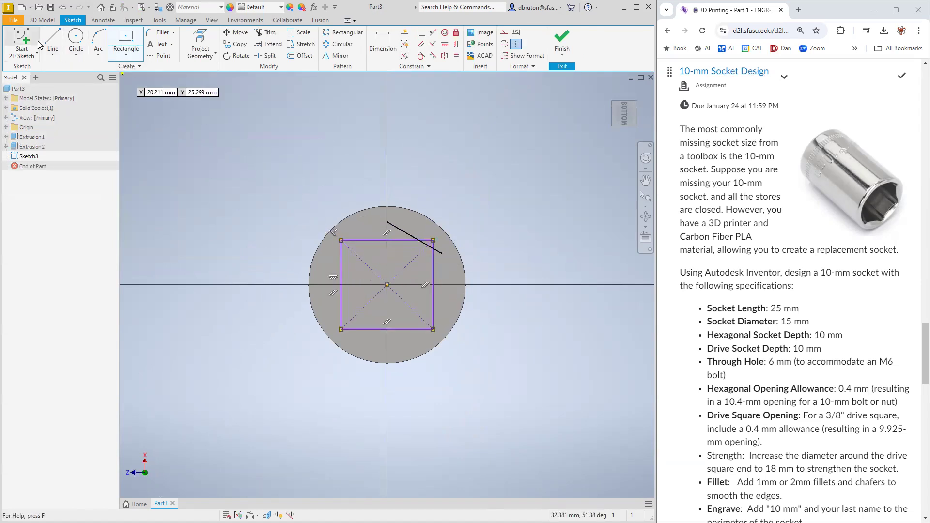
{"action": "left_click", "coordinate": [136, 54]}
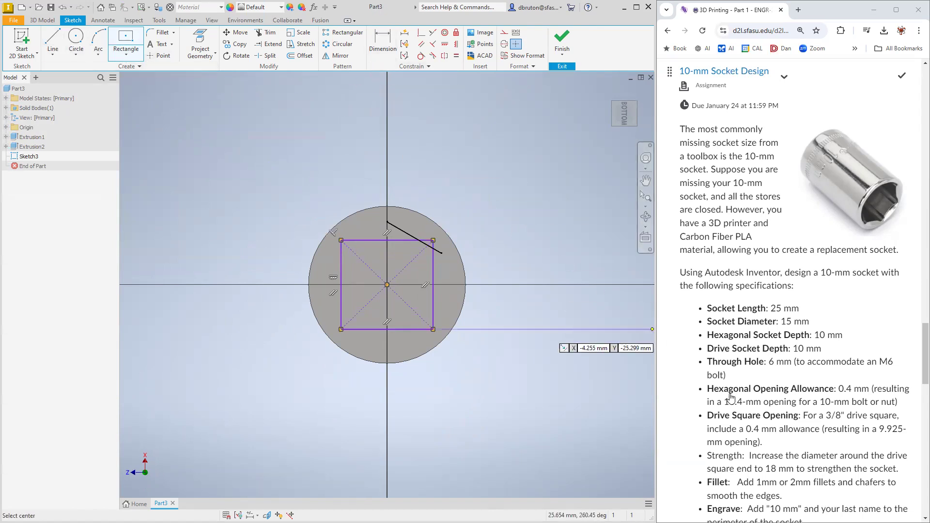
{"action": "scroll", "coordinate": [780, 437], "scroll_direction": "down", "scroll_amount": 1}
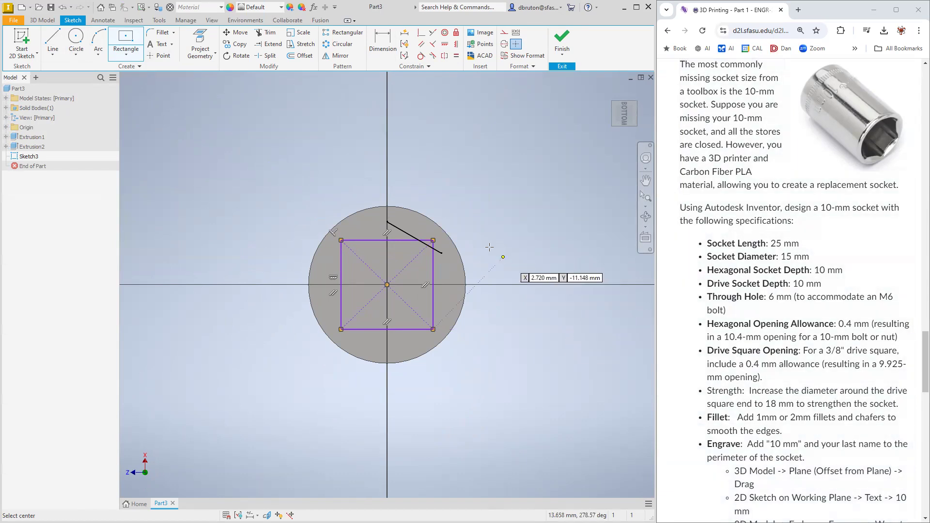
- Dimension the rectangle's right edge to 9.925 mm
{"action": "left_click", "coordinate": [393, 44]}
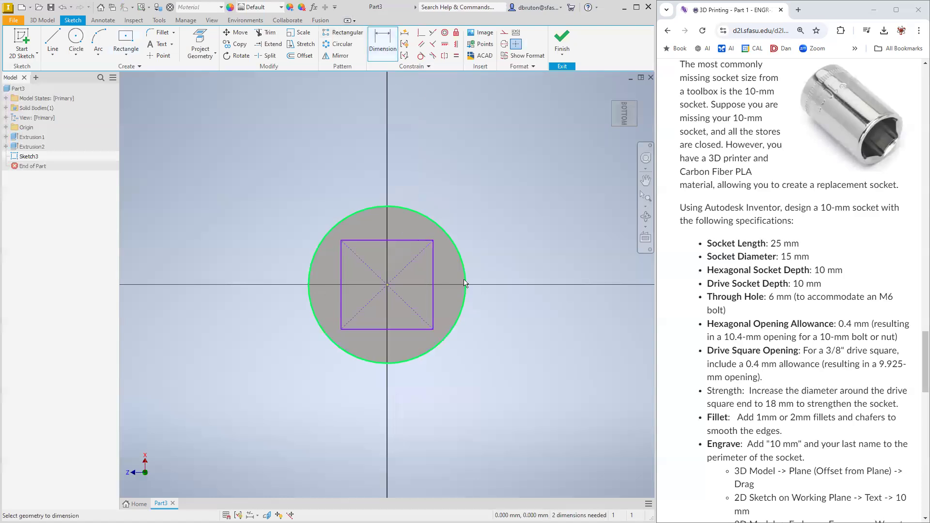
{"action": "left_click", "coordinate": [433, 295]}
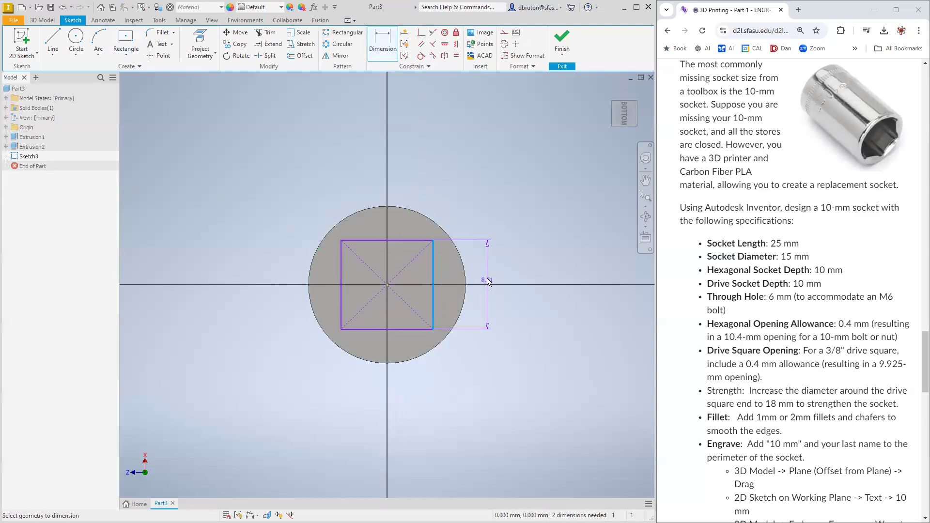
{"action": "left_click", "coordinate": [486, 273]}
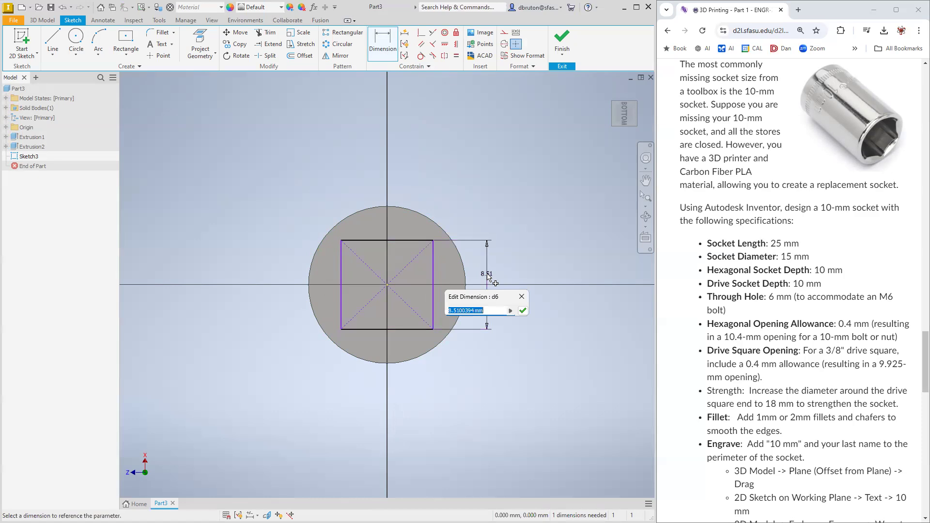
{"action": "type", "text": "9.925"}
{"action": "key", "text": "Return"}
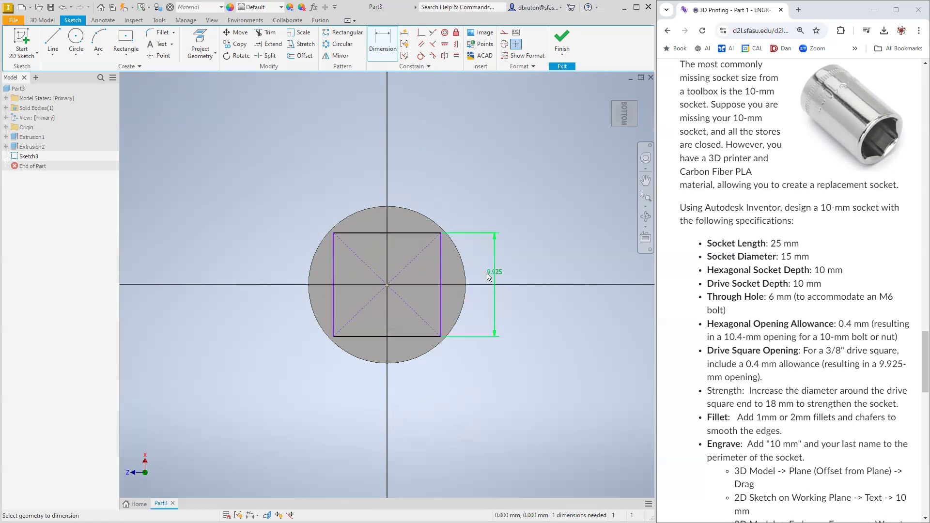
- Make the rectangle's right and top edges equal, turning it into a square
{"action": "key", "text": "Escape"}
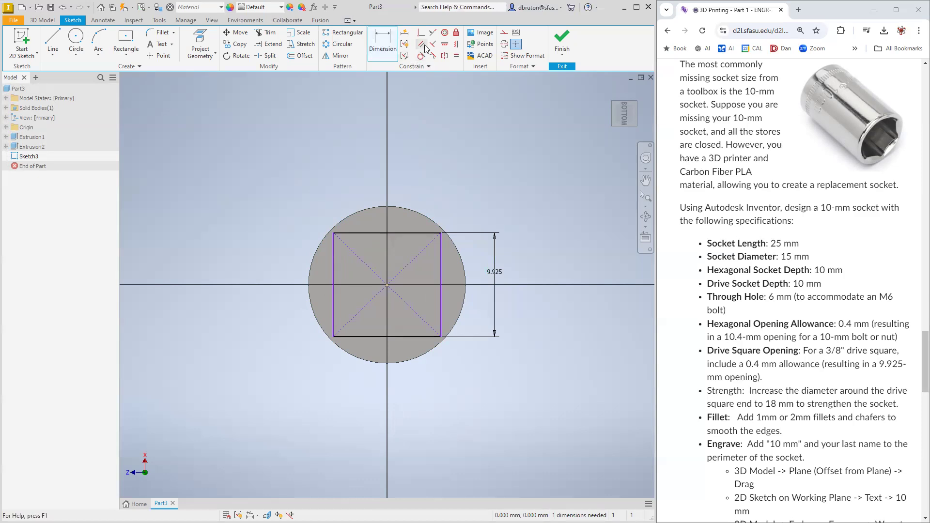
{"action": "left_click", "coordinate": [456, 55]}
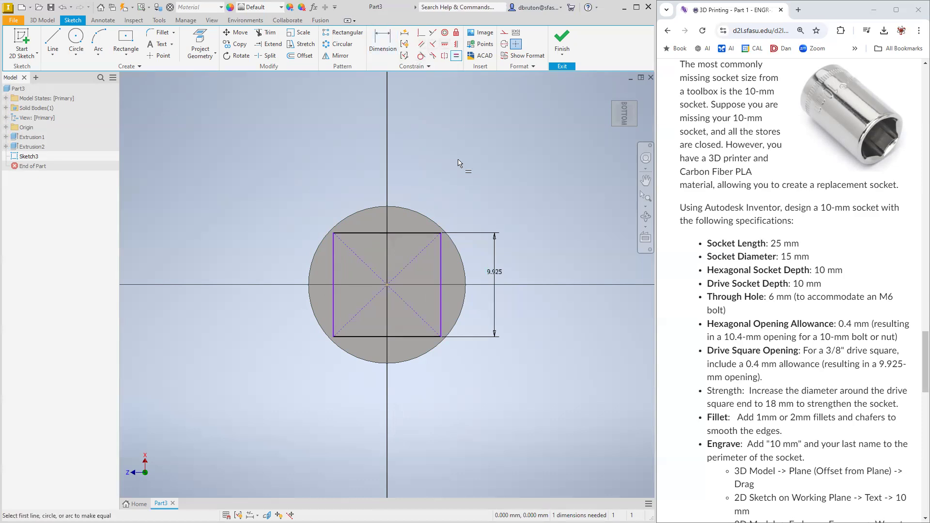
{"action": "left_click", "coordinate": [441, 261]}
{"action": "left_click", "coordinate": [423, 233]}
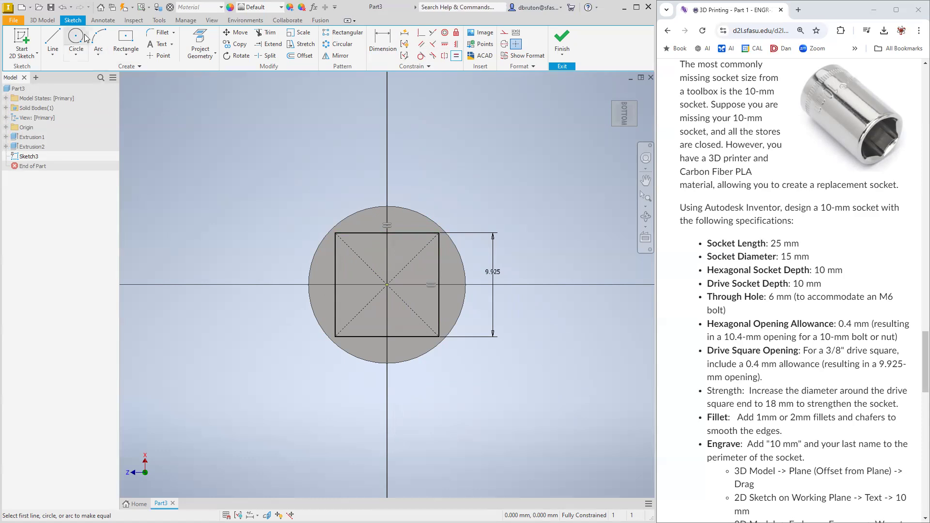
- Cut the 9.925 mm square 10 mm deep as the drive pocket
{"action": "left_click", "coordinate": [45, 21]}
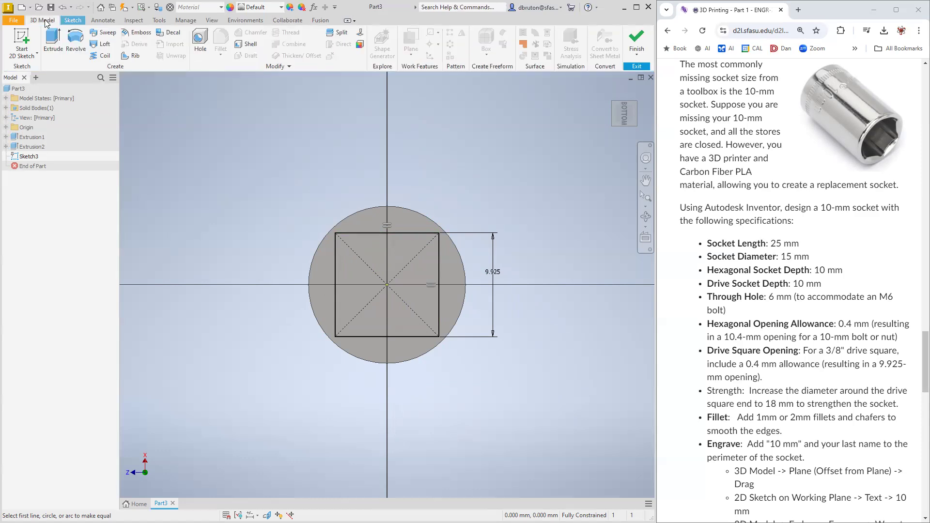
{"action": "left_click", "coordinate": [51, 57]}
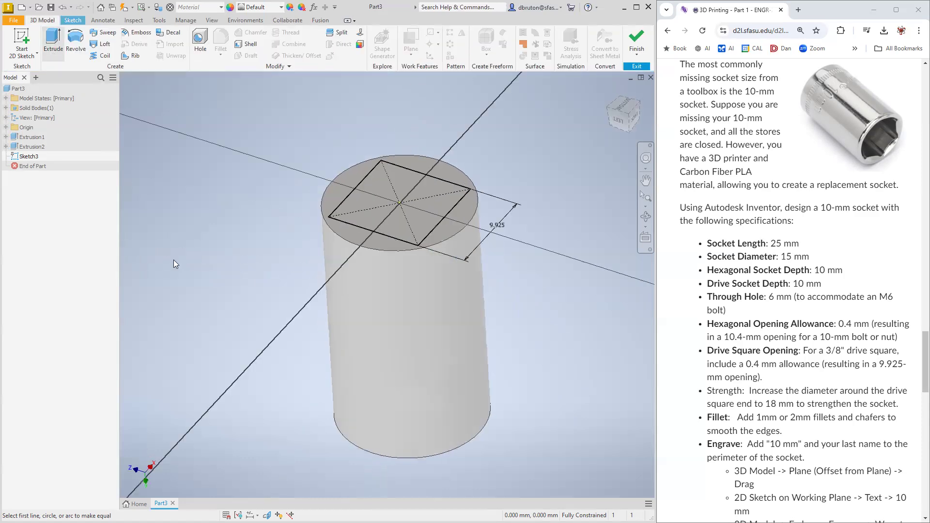
{"action": "left_click", "coordinate": [189, 194]}
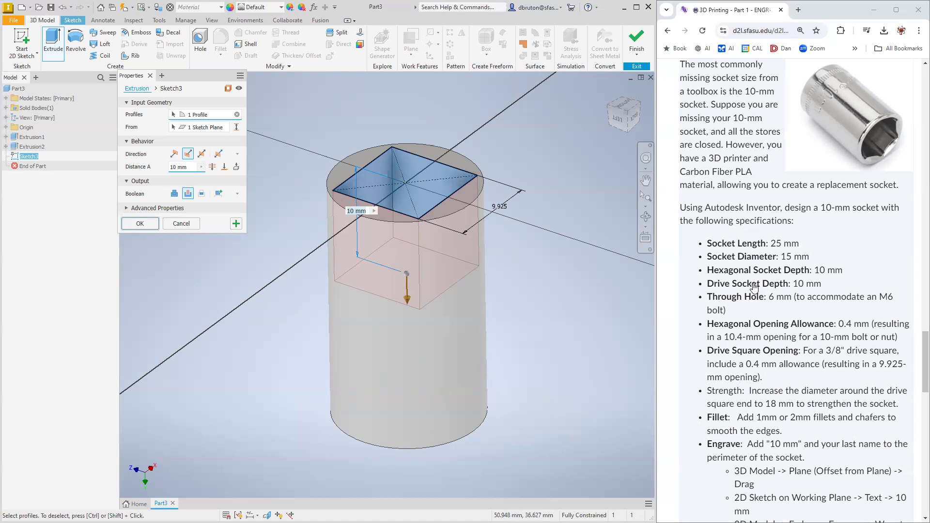
{"action": "left_click", "coordinate": [142, 223]}
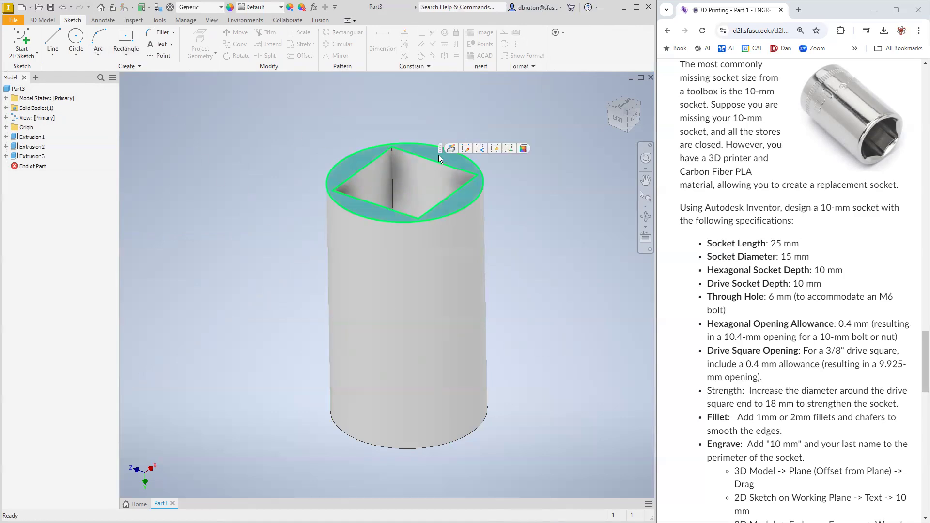
- Draw two concentric circles centred on the origin of the pocket face
{"action": "left_click", "coordinate": [76, 38]}
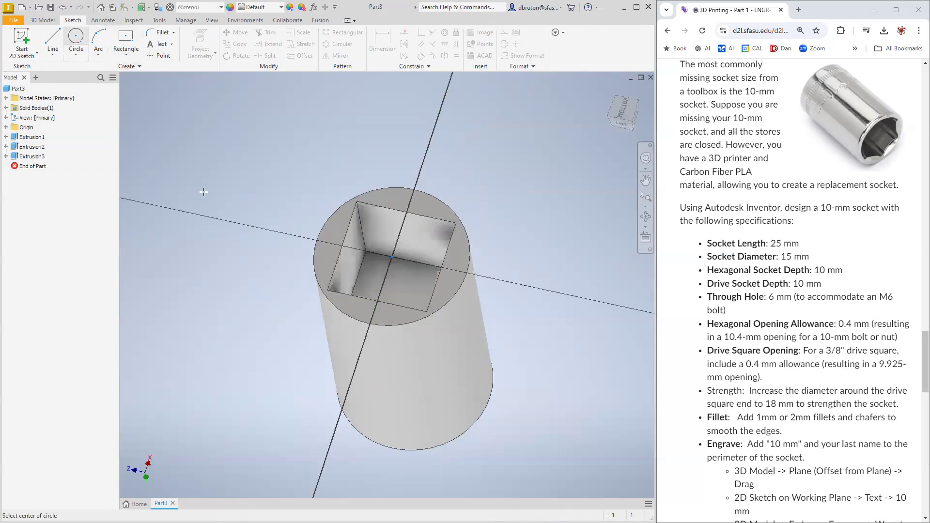
{"action": "left_click", "coordinate": [387, 285]}
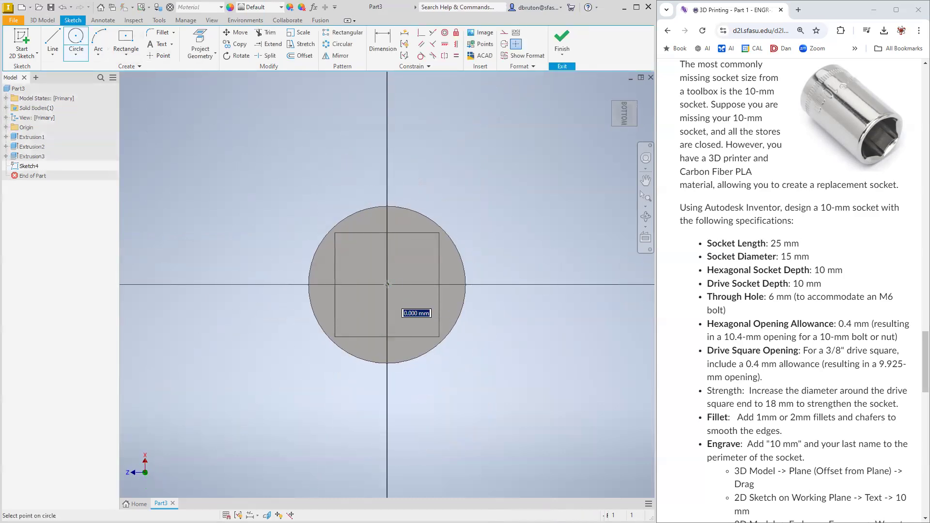
{"action": "left_click", "coordinate": [458, 250]}
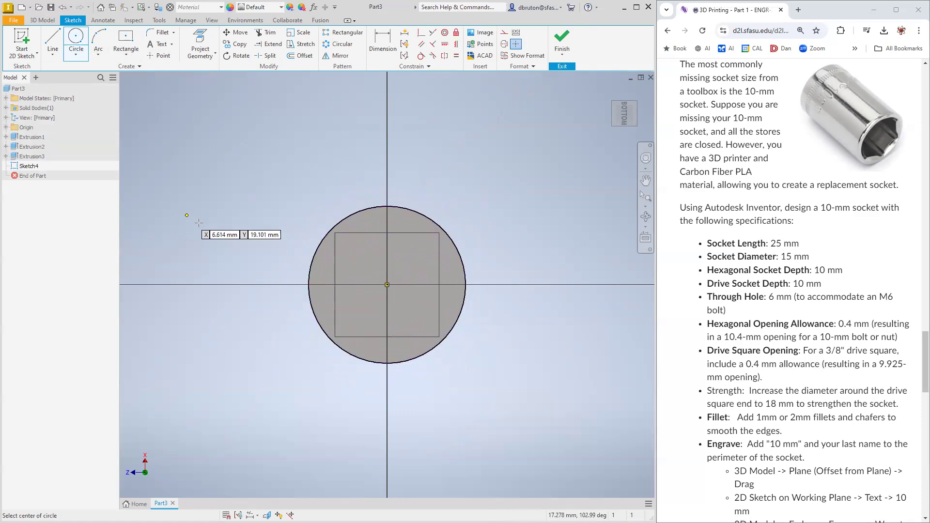
{"action": "left_click", "coordinate": [387, 283]}
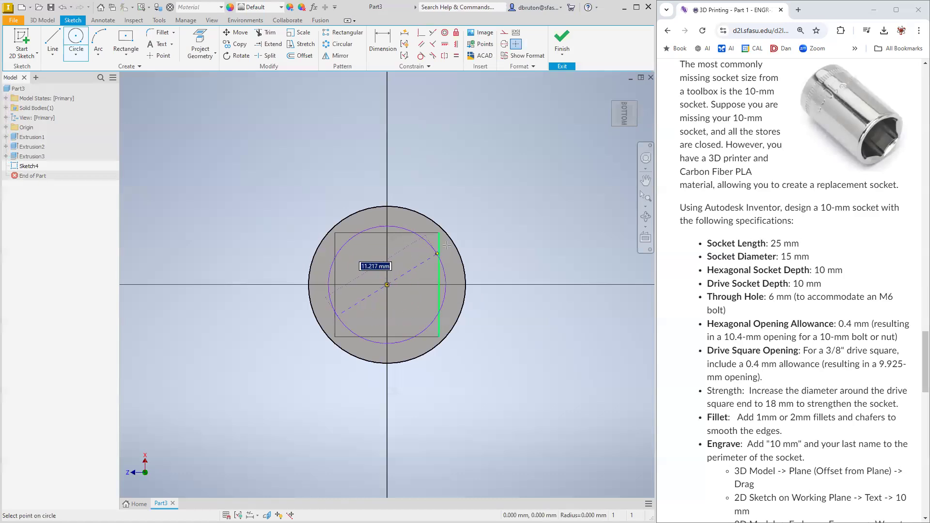
{"action": "left_click", "coordinate": [488, 242]}
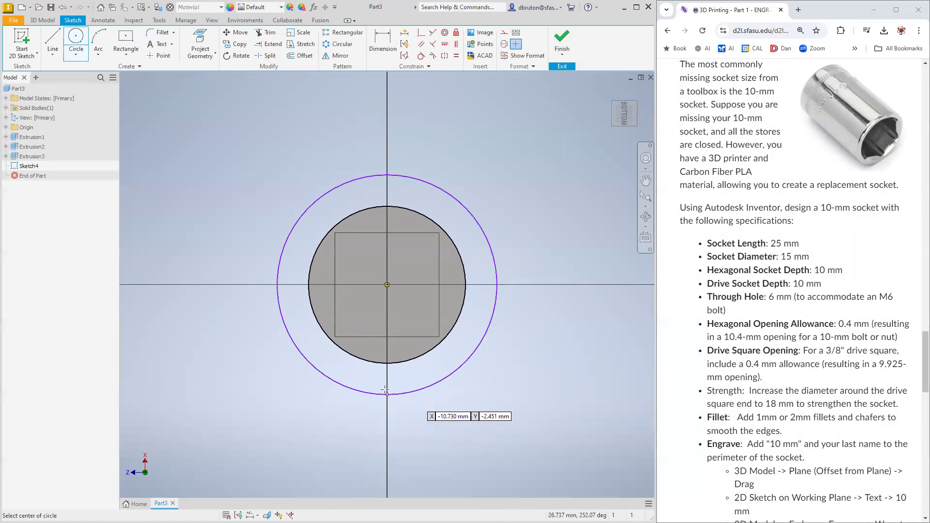
- Dimension the outer circle to 18 mm and the inner circle to 15 mm diameter
{"action": "left_click", "coordinate": [373, 38]}
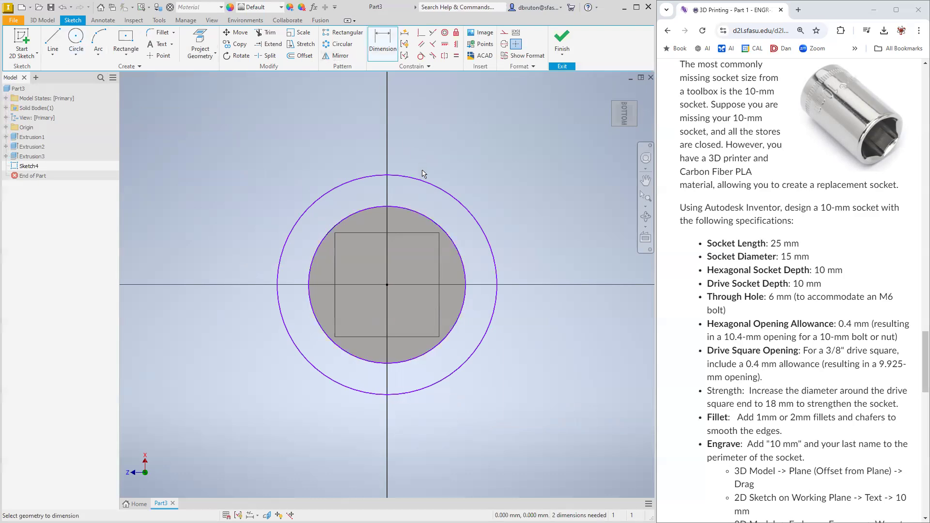
{"action": "left_click", "coordinate": [446, 197]}
{"action": "left_click", "coordinate": [475, 189]}
{"action": "type", "text": "18"}
{"action": "key", "text": "Return"}
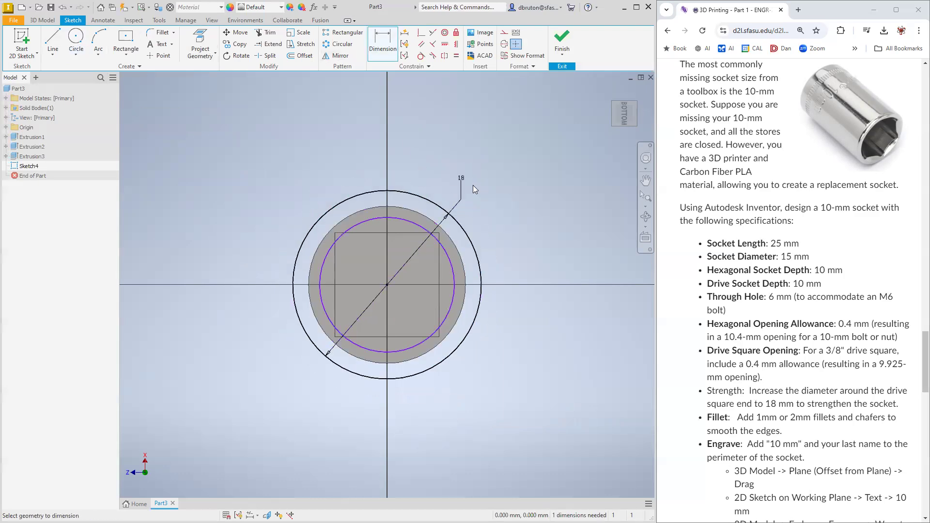
{"action": "left_click", "coordinate": [450, 259]}
{"action": "left_click", "coordinate": [496, 243]}
{"action": "type", "text": "15"}
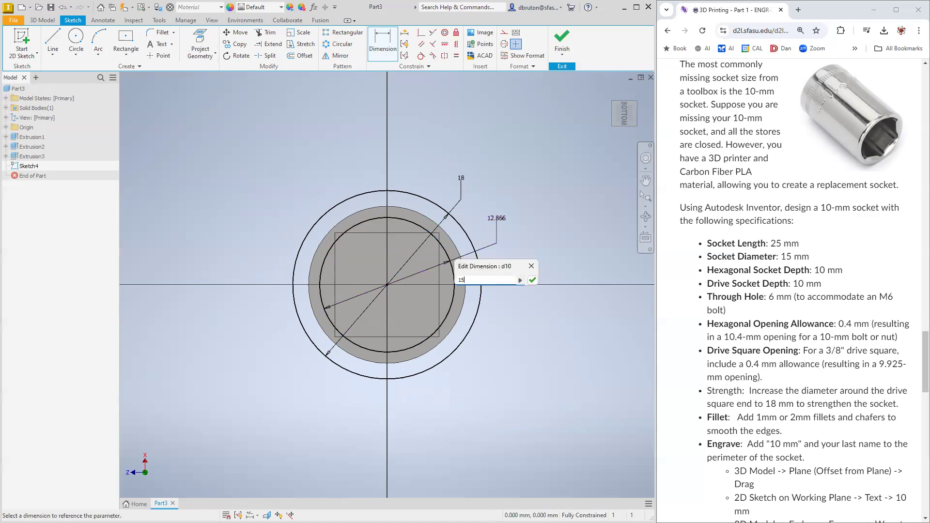
{"action": "key", "text": "Return"}
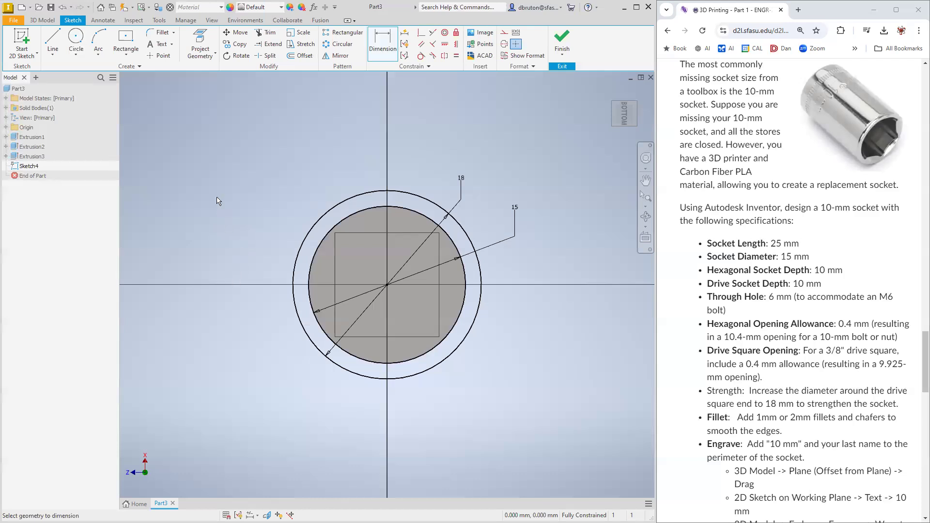
- Extrude the ring between the 15 and 18 mm circles 12 mm
{"action": "left_click", "coordinate": [43, 20]}
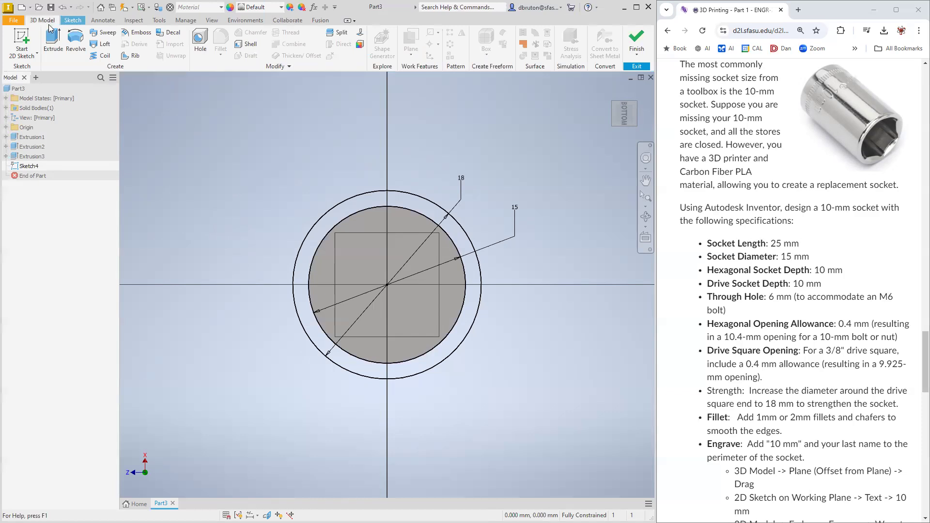
{"action": "left_click", "coordinate": [52, 39]}
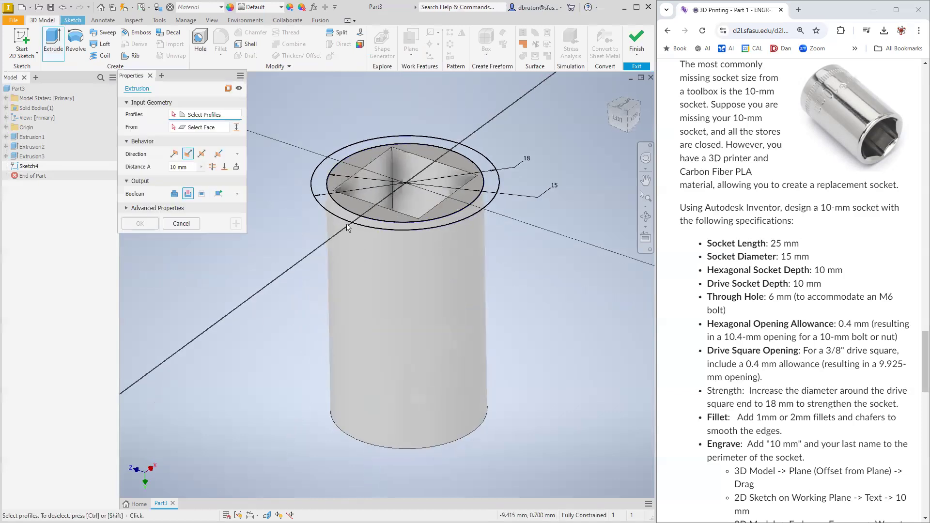
{"action": "left_click", "coordinate": [347, 228]}
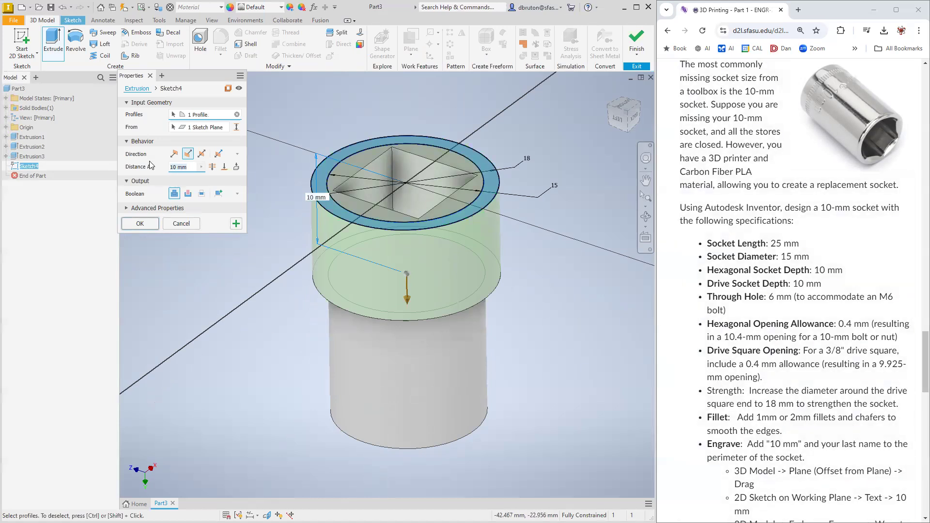
{"action": "type", "text": "12.5"}
{"action": "key", "text": "Return"}
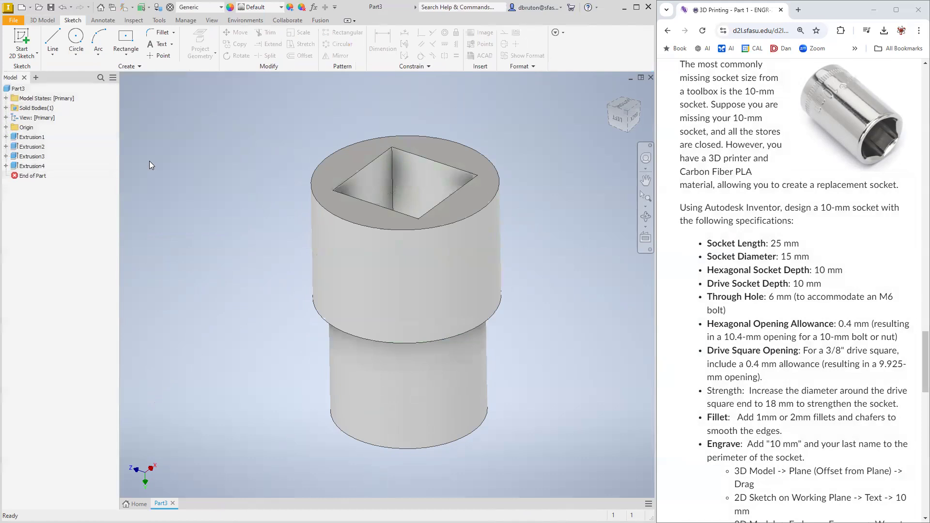
{"action": "middle_click_drag", "start_coordinate": [533, 440], "coordinate": [490, 422]}
{"action": "key", "text": "F4"}
{"action": "left_click_drag", "start_coordinate": [501, 408], "coordinate": [443, 296]}
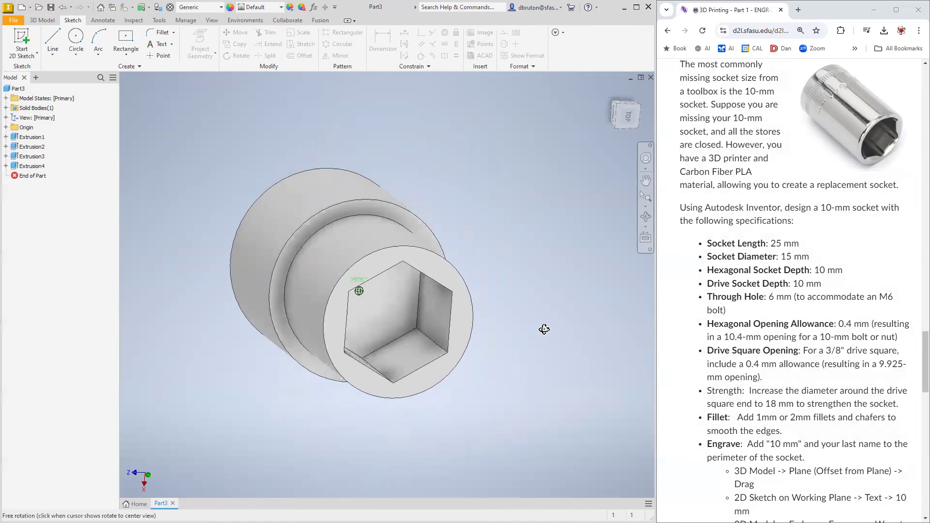
- Fillet both circular step edges of the 18 mm ring with a 3 mm radius
{"action": "left_click", "coordinate": [355, 218]}
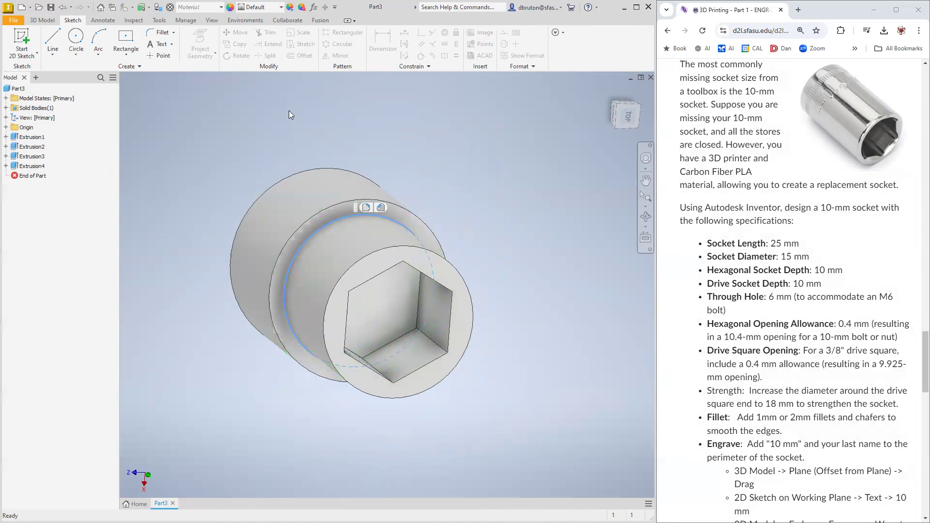
{"action": "left_click", "coordinate": [43, 20]}
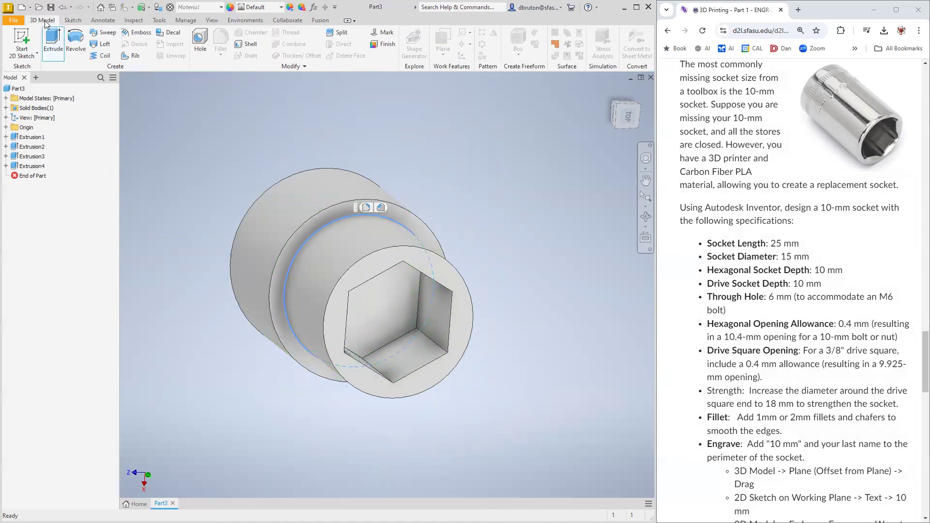
{"action": "left_click", "coordinate": [230, 47]}
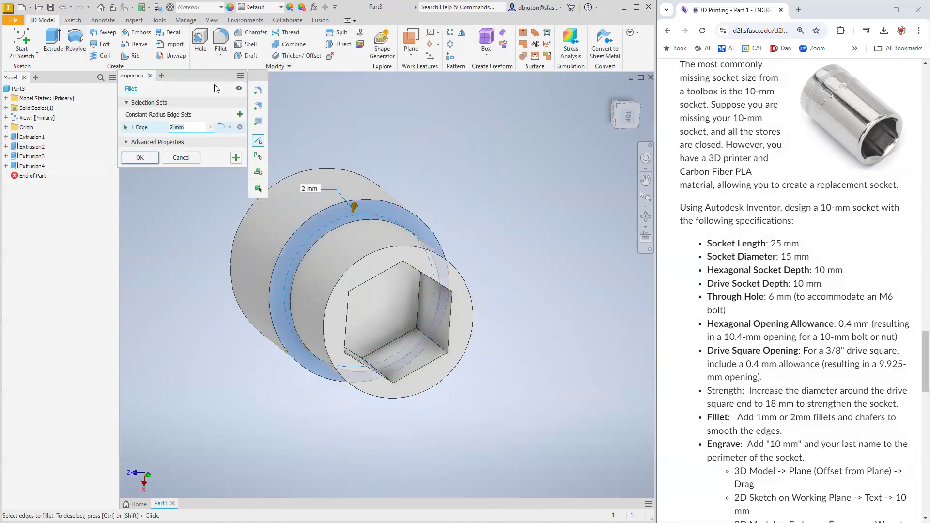
{"action": "double_click", "coordinate": [195, 125]}
{"action": "type", "text": "3"}
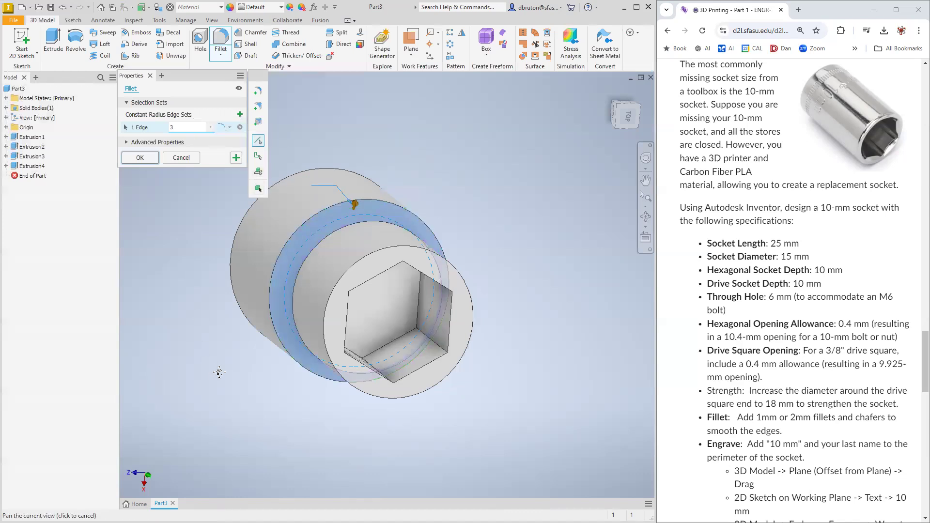
{"action": "middle_click_drag", "start_coordinate": [218, 369], "coordinate": [264, 366]}
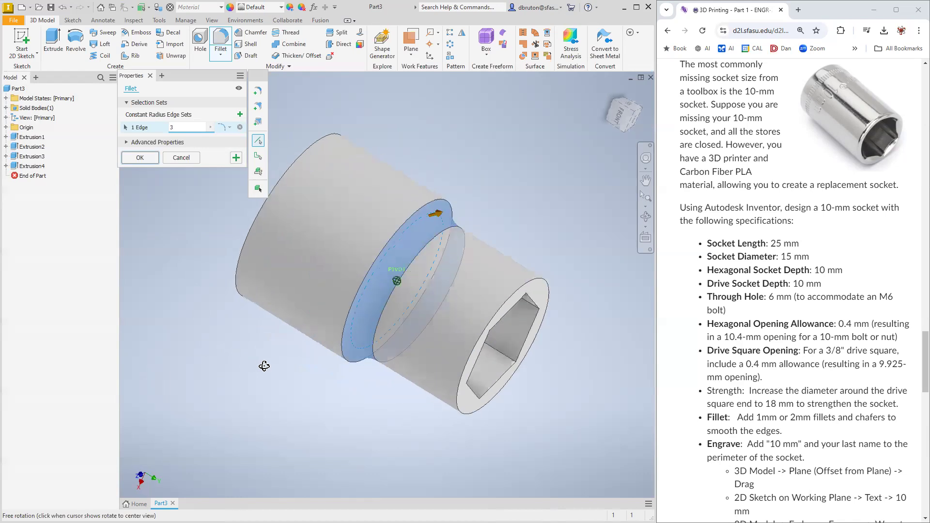
{"action": "left_click", "coordinate": [373, 266]}
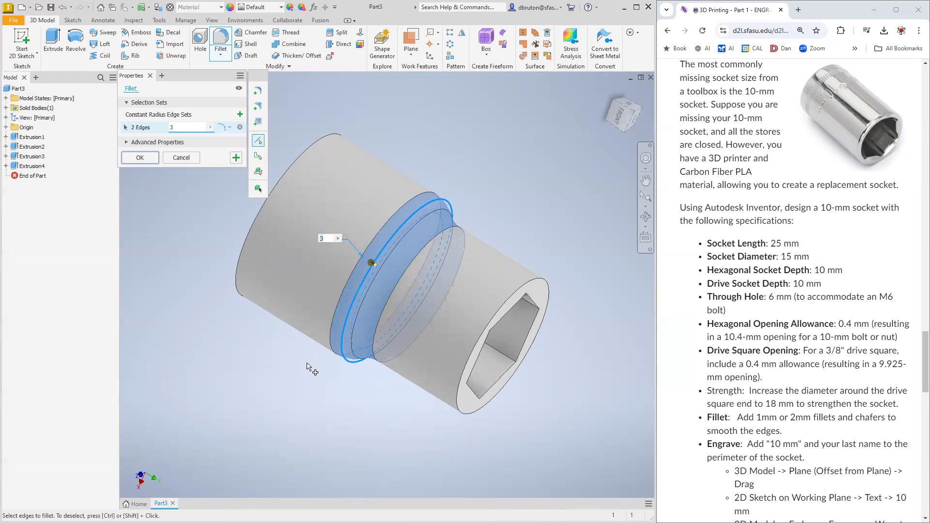
{"action": "left_click", "coordinate": [140, 157]}
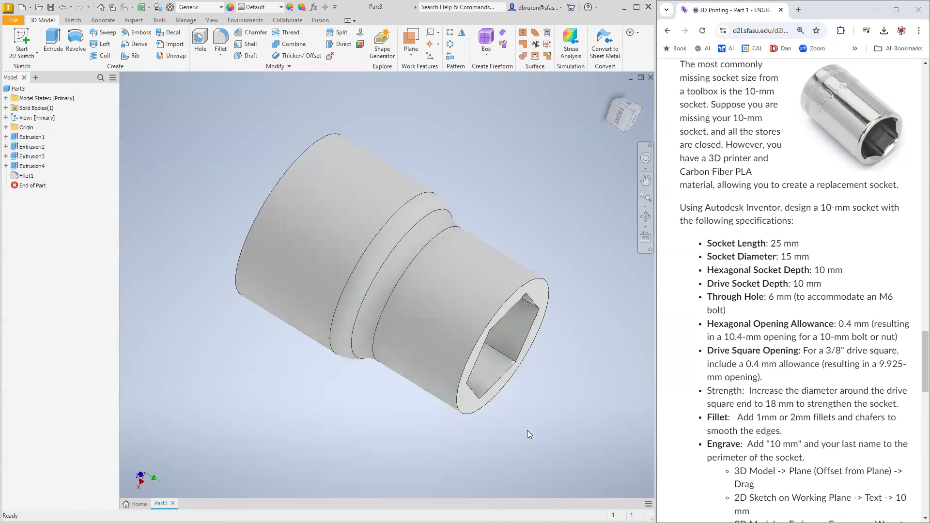
{"action": "middle_click_drag", "start_coordinate": [527, 430], "coordinate": [339, 218]}
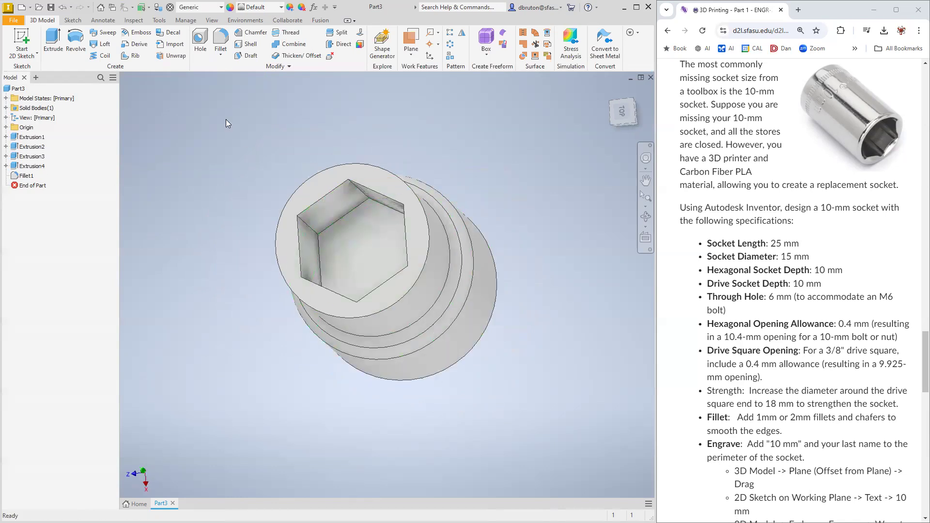
- Start a 1 mm fillet on the hex-end outer rim and its six hex opening edges
{"action": "left_click", "coordinate": [221, 41]}
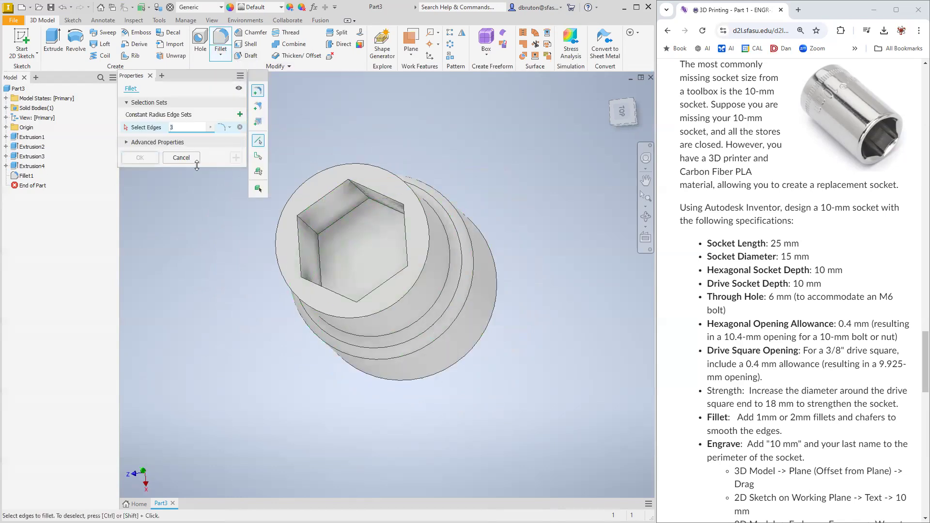
{"action": "key", "text": "BackSpace"}
{"action": "type", "text": "1"}
{"action": "left_click", "coordinate": [382, 170]}
{"action": "left_click", "coordinate": [373, 193]}
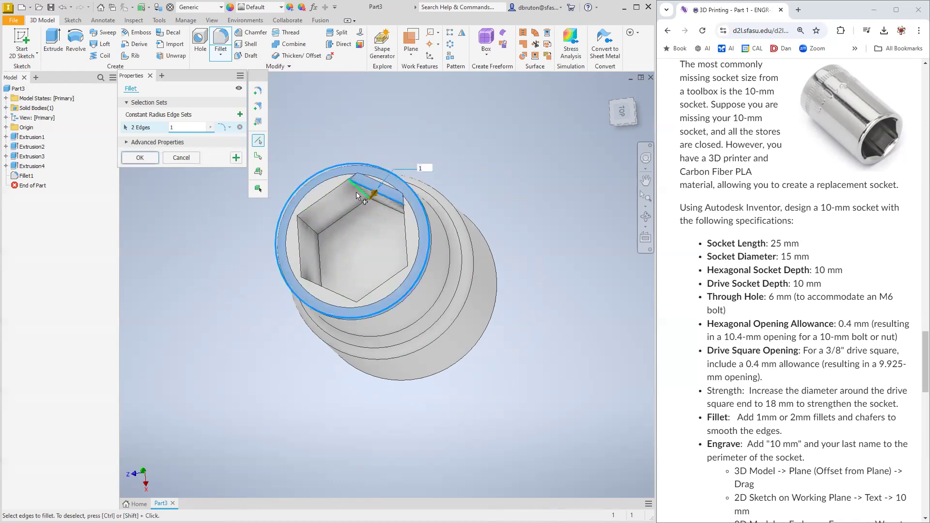
{"action": "left_click", "coordinate": [331, 192]}
{"action": "left_click", "coordinate": [299, 247]}
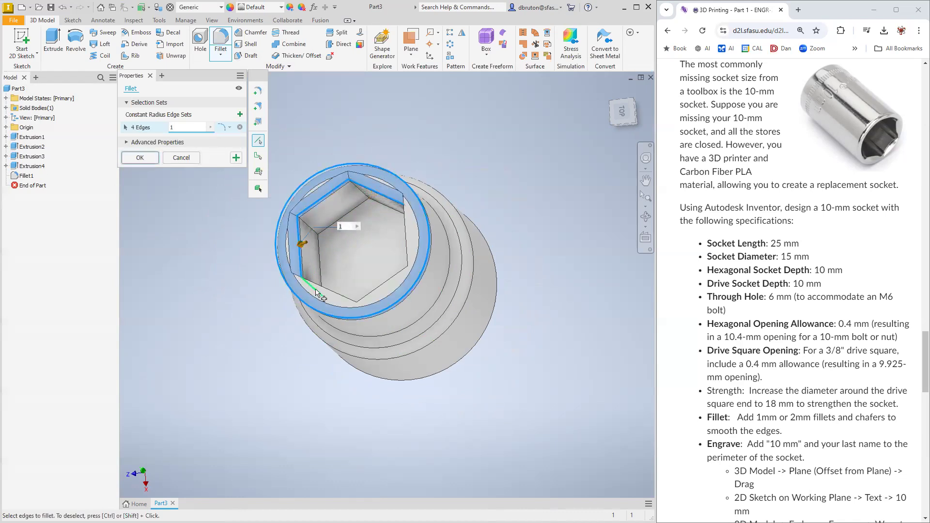
{"action": "left_click", "coordinate": [323, 288]}
{"action": "left_click", "coordinate": [389, 282]}
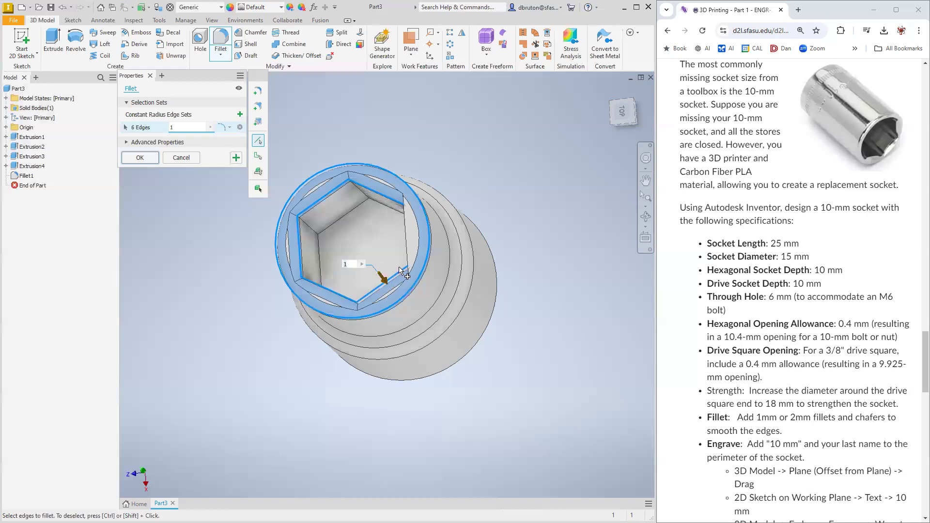
{"action": "left_click", "coordinate": [408, 247]}
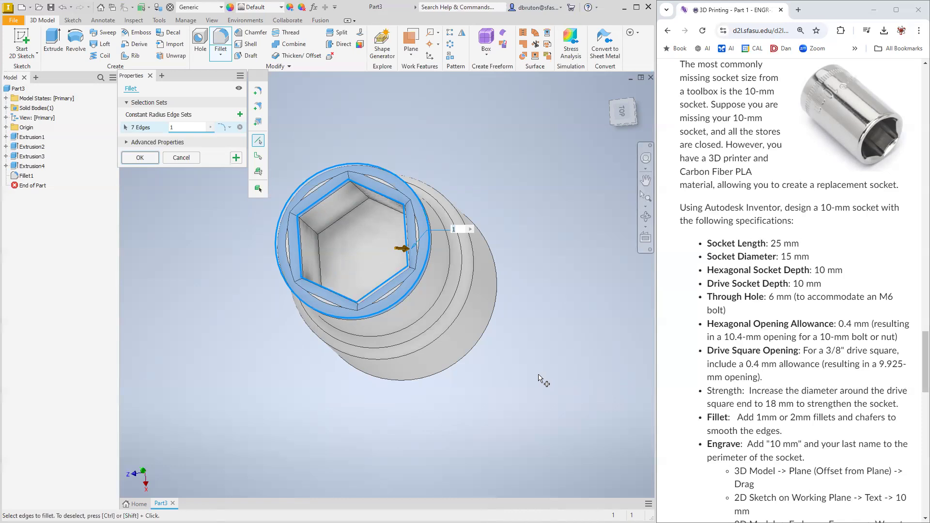
- Add the drive-end outer rim and four square-opening edges, then apply the 1 mm fillet
{"action": "middle_click_drag", "start_coordinate": [547, 380], "coordinate": [378, 387], "text": "shift"}
{"action": "left_click", "coordinate": [372, 178]}
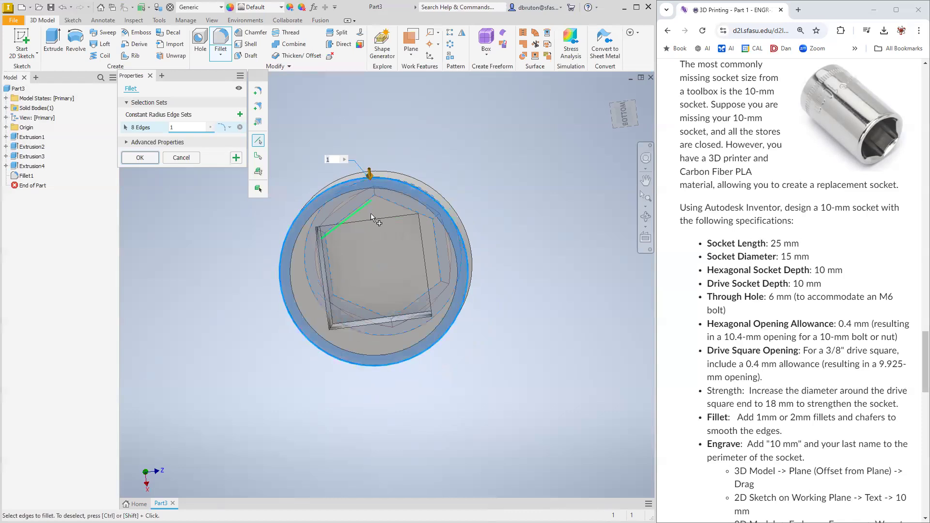
{"action": "left_click", "coordinate": [370, 218]}
{"action": "left_click", "coordinate": [425, 261]}
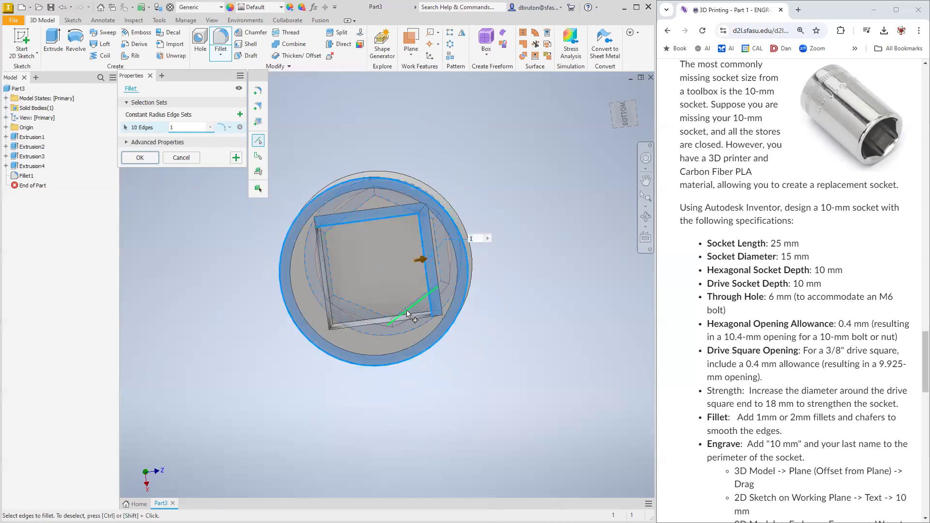
{"action": "left_click", "coordinate": [405, 321]}
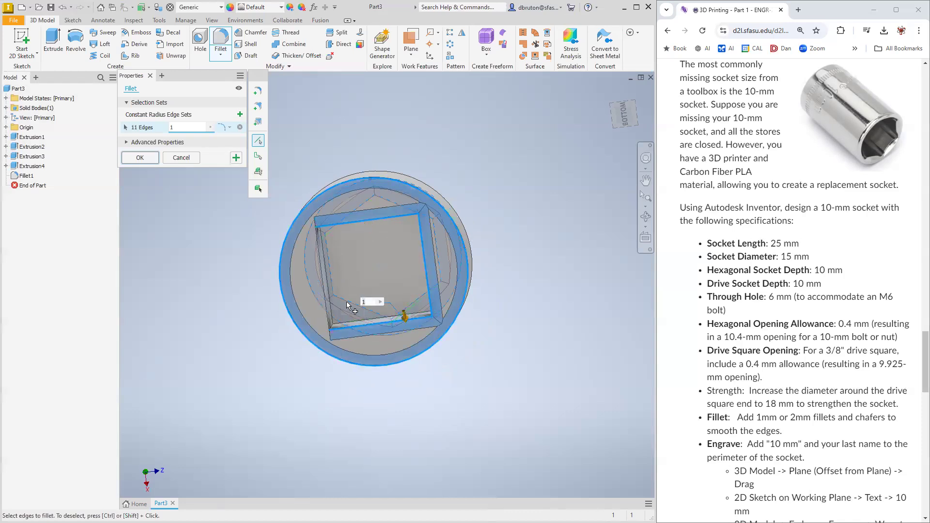
{"action": "left_click", "coordinate": [324, 286]}
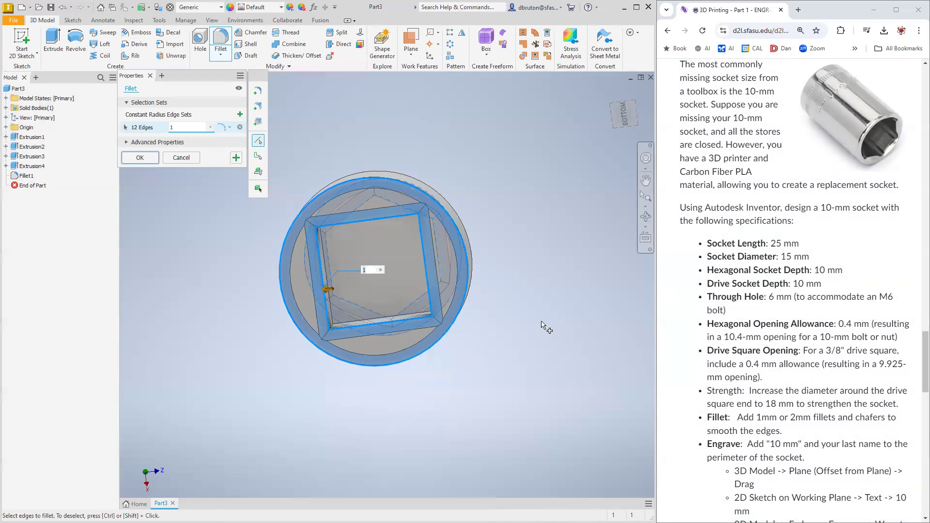
{"action": "left_click", "coordinate": [140, 158]}
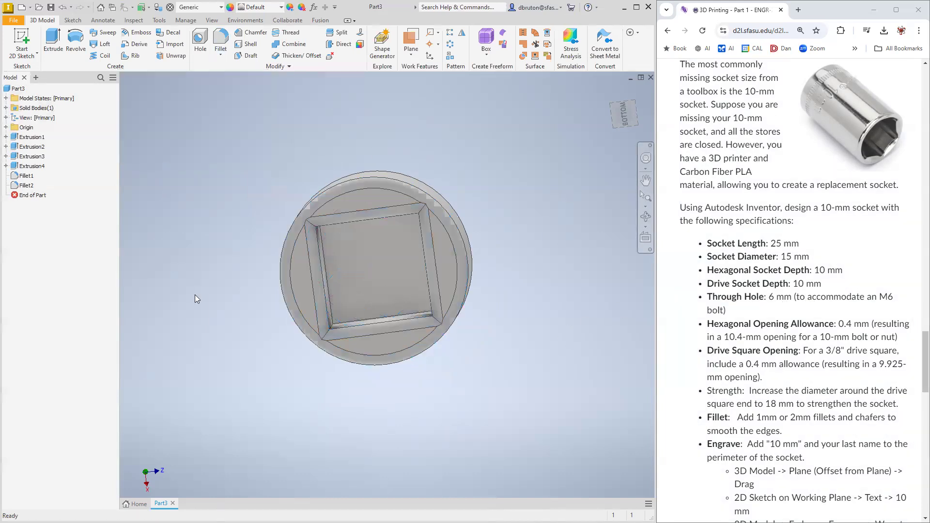
{"action": "middle_click_drag", "start_coordinate": [195, 294], "coordinate": [401, 275]}
- Sketch a circle centred on the origin on the hex socket's bottom face
{"action": "left_click", "coordinate": [417, 274]}
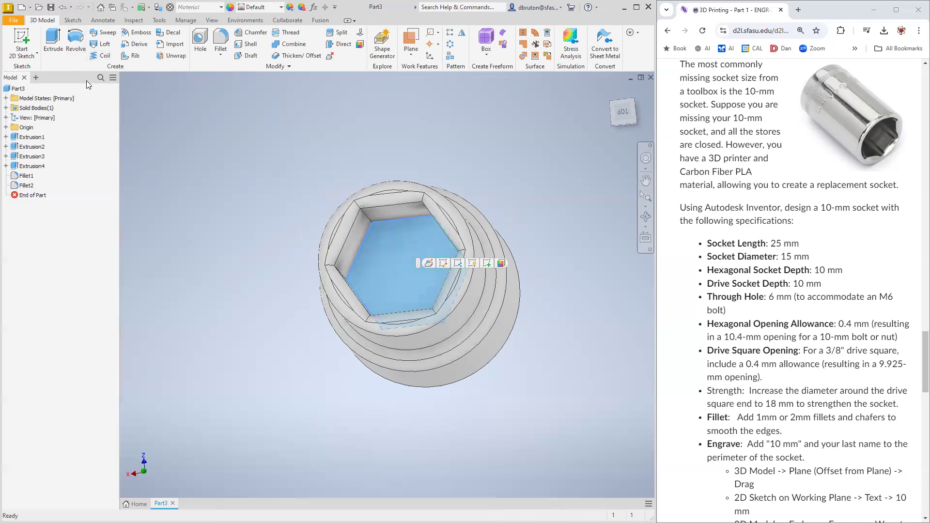
{"action": "left_click", "coordinate": [73, 23]}
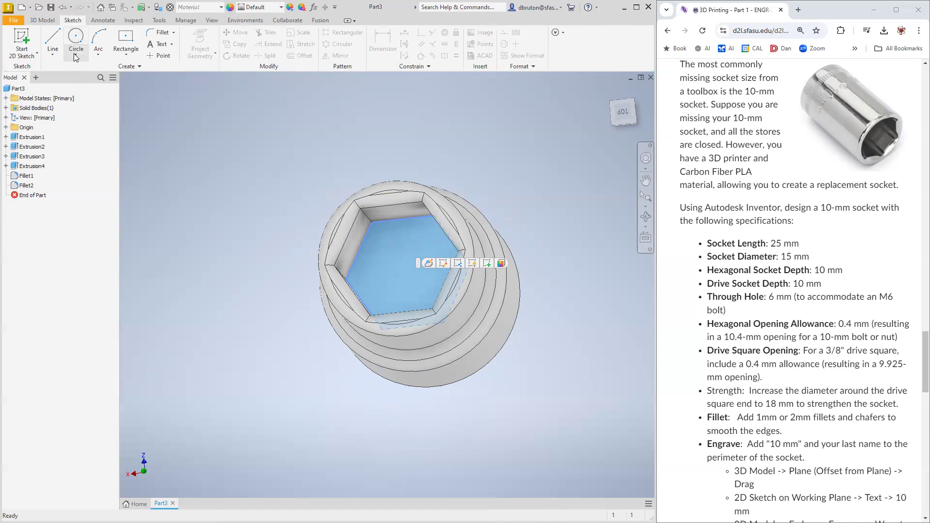
{"action": "left_click", "coordinate": [76, 39]}
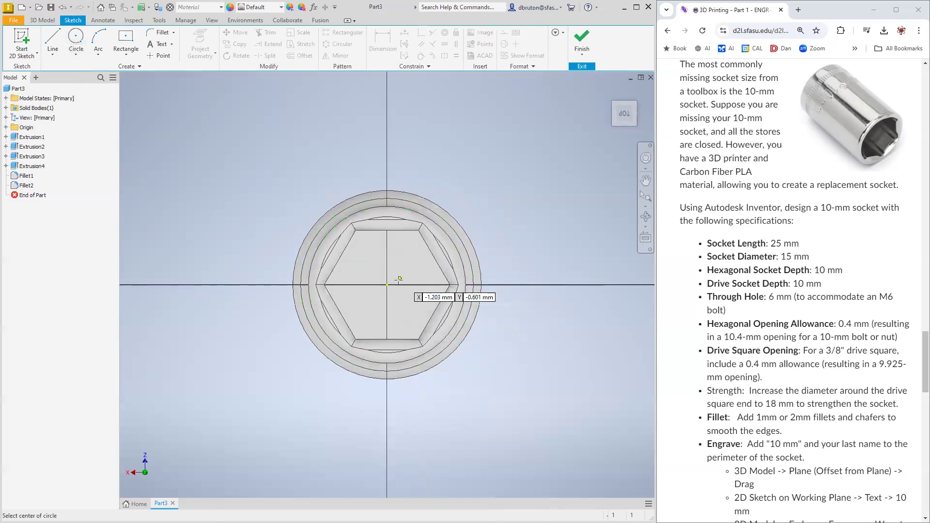
{"action": "left_click", "coordinate": [385, 285]}
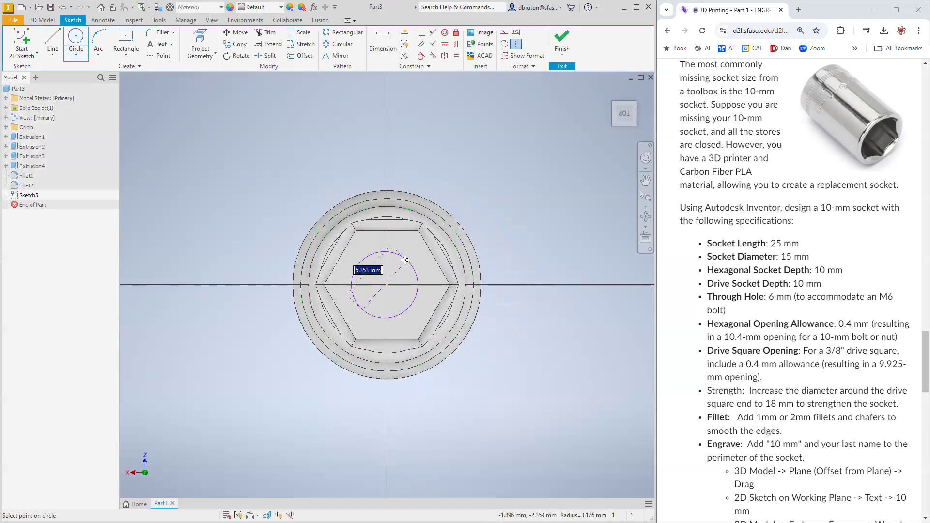
{"action": "key", "text": "Escape"}
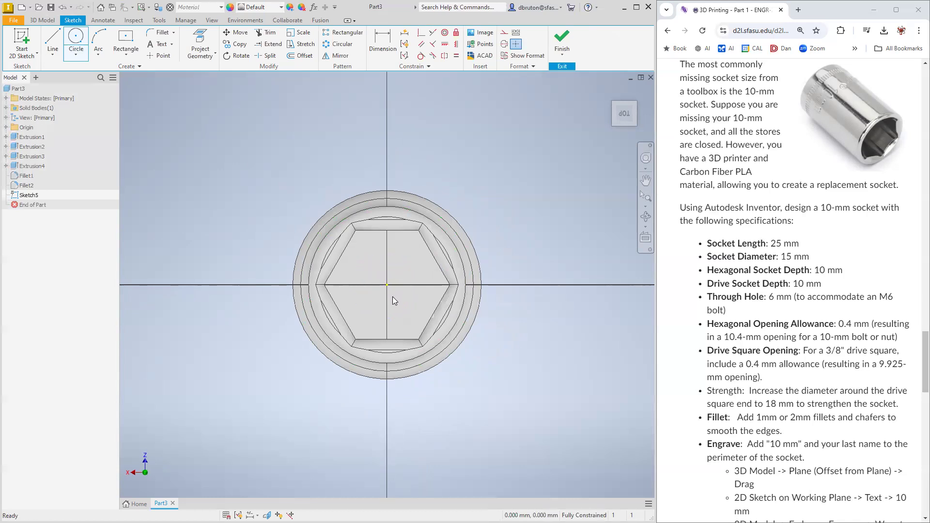
{"action": "left_click", "coordinate": [76, 39]}
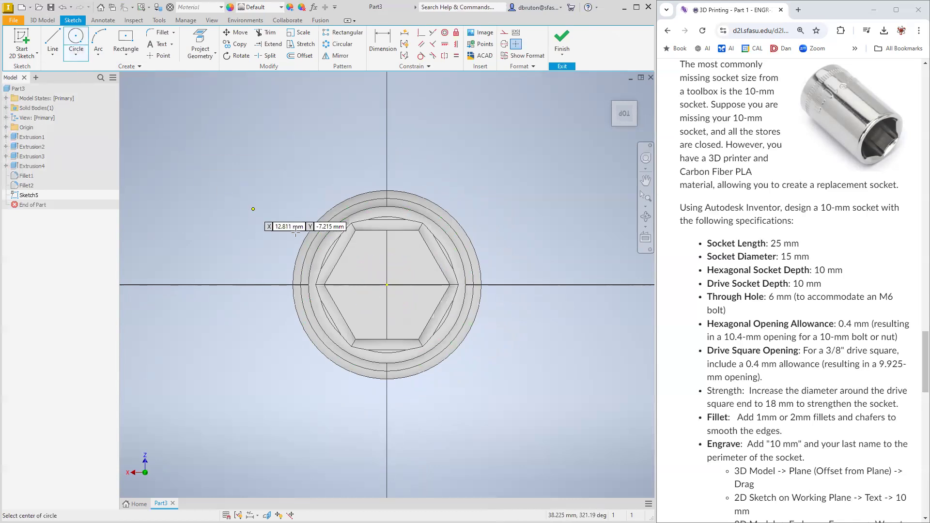
{"action": "left_click", "coordinate": [388, 284]}
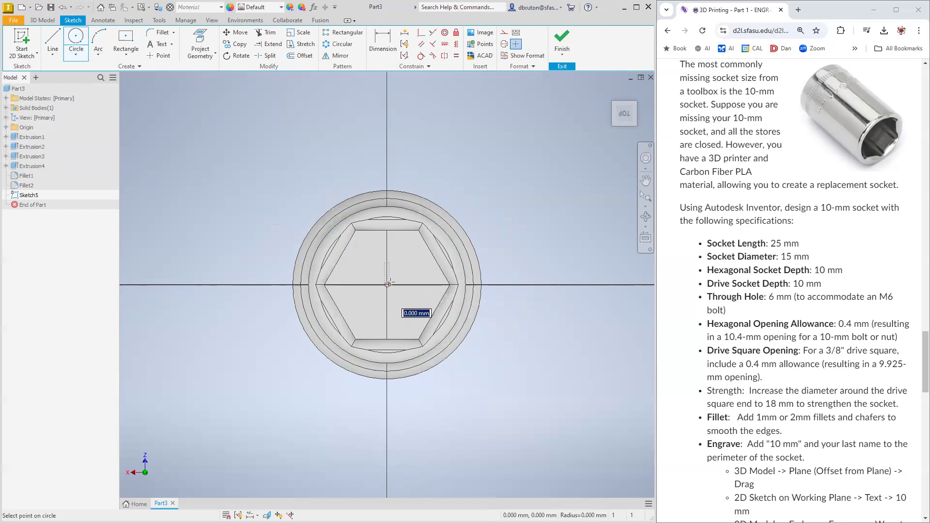
{"action": "left_click", "coordinate": [413, 281]}
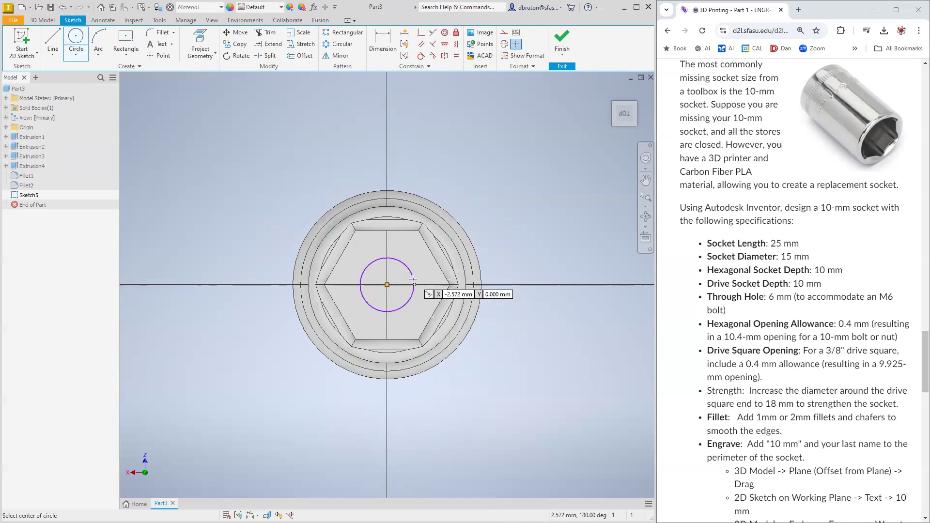
{"action": "type", "text": "6"}
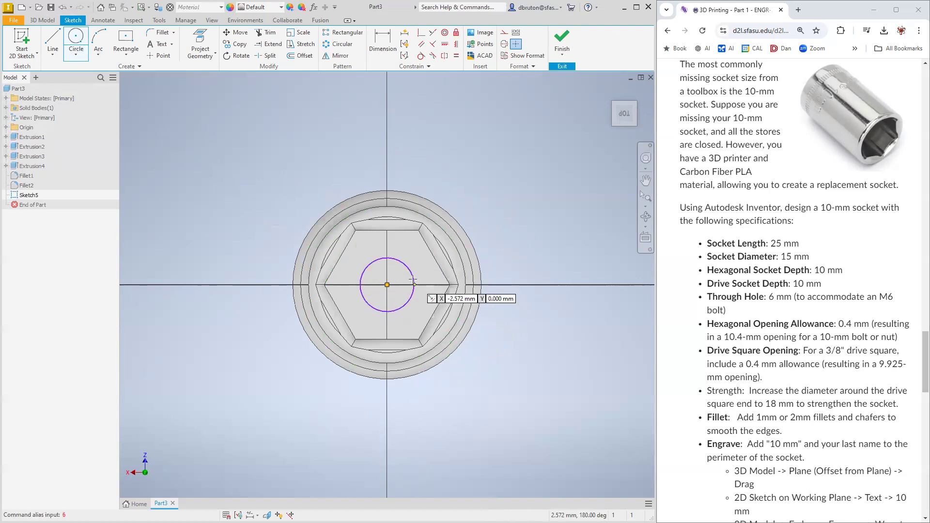
{"action": "type", "text": "0"}
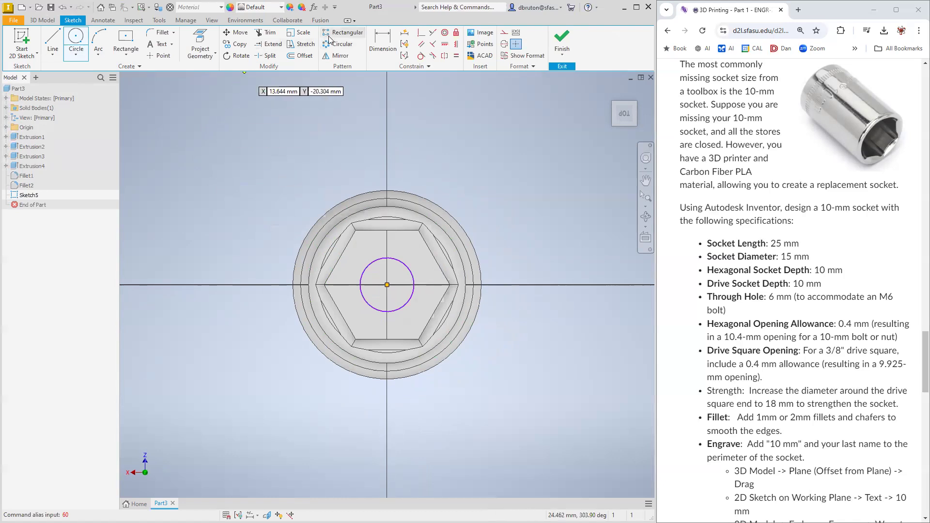
- Dimension the circle to a 6 mm diameter
{"action": "left_click", "coordinate": [382, 44]}
{"action": "left_click", "coordinate": [413, 277]}
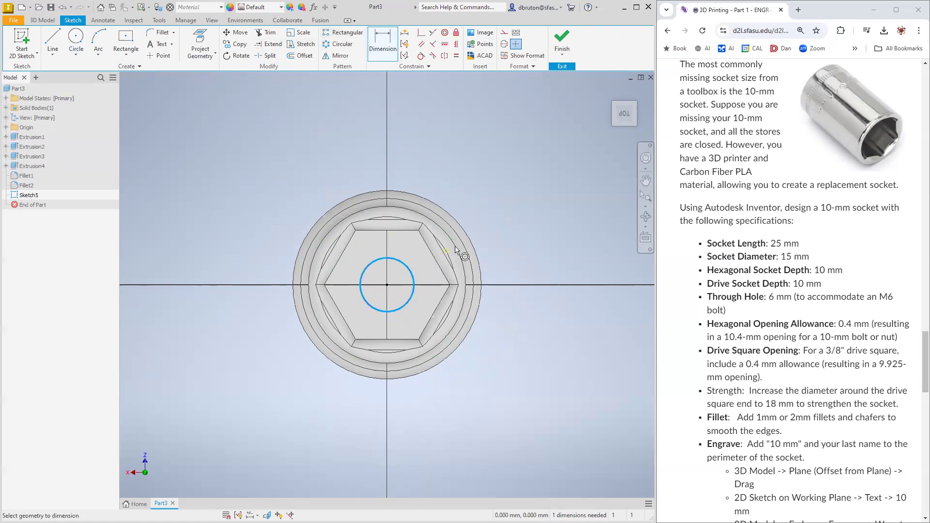
{"action": "left_click", "coordinate": [386, 251]}
{"action": "type", "text": "6"}
{"action": "key", "text": "Return"}
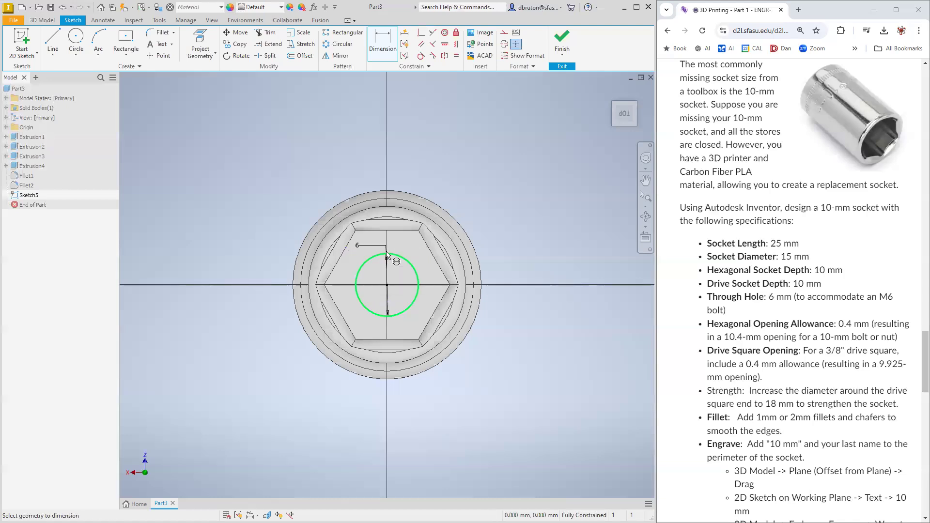
- Extrude the 6 mm circle as a cut into the part to form the bolt through-hole
{"action": "left_click", "coordinate": [42, 20]}
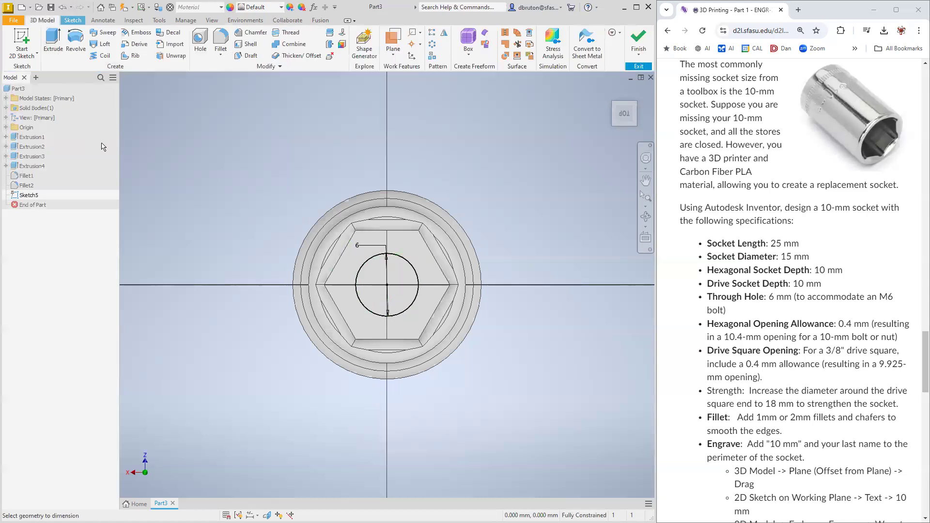
{"action": "key", "text": "e"}
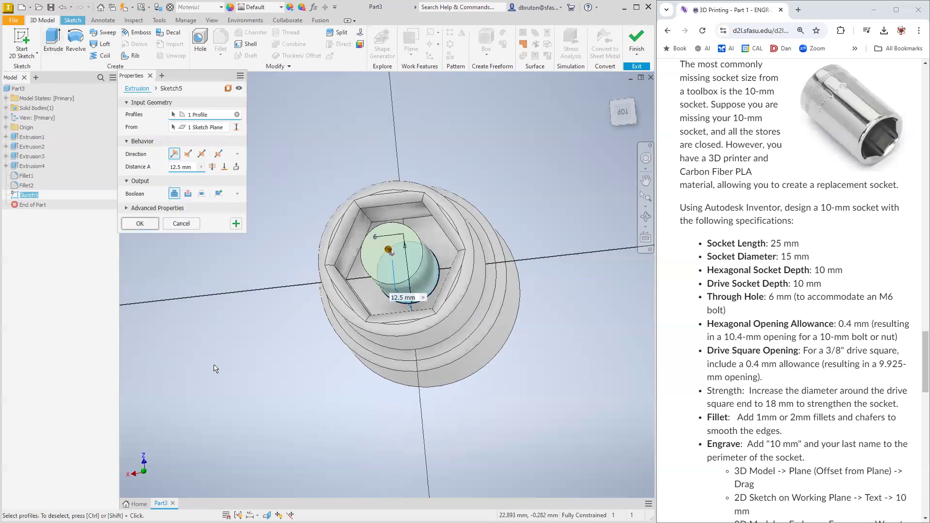
{"action": "left_click", "coordinate": [188, 193]}
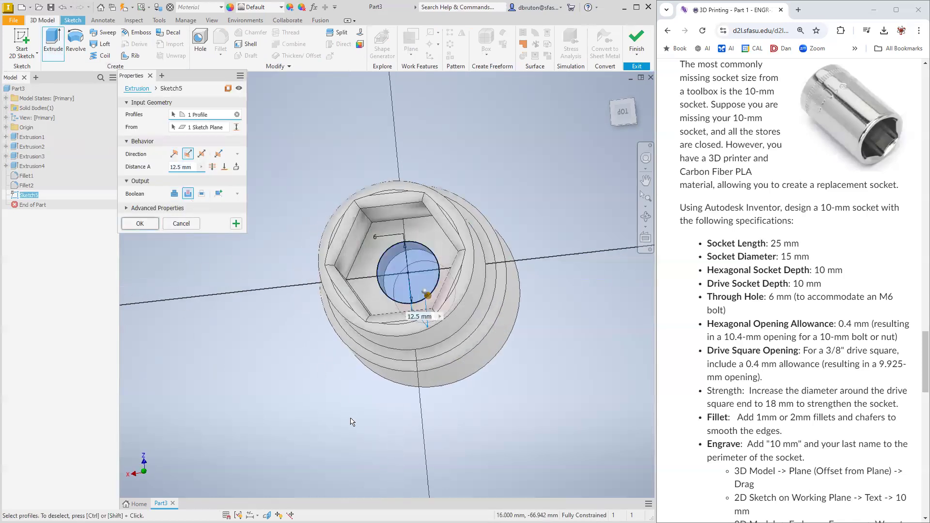
{"action": "middle_click_drag", "start_coordinate": [262, 354], "coordinate": [296, 358], "text": "shift"}
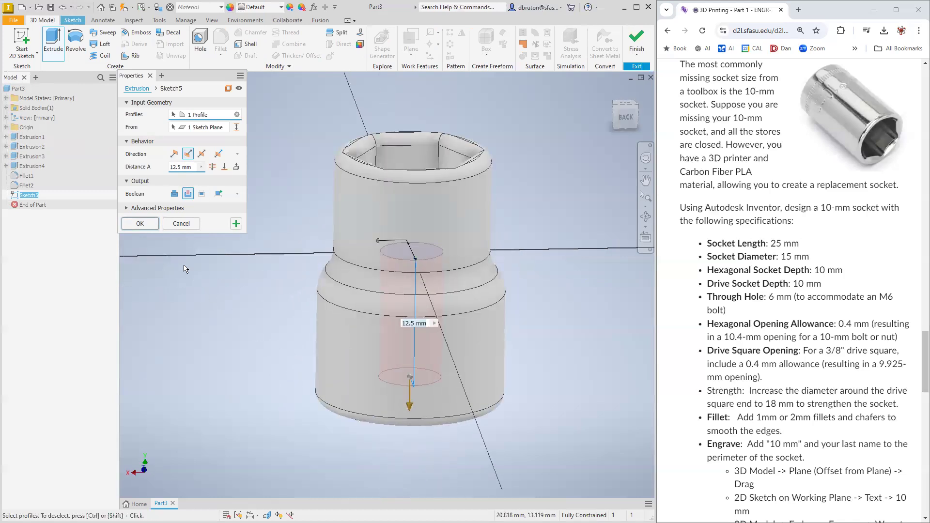
{"action": "left_click", "coordinate": [139, 223]}
{"action": "middle_click_drag", "start_coordinate": [252, 385], "coordinate": [416, 418], "text": "shift"}
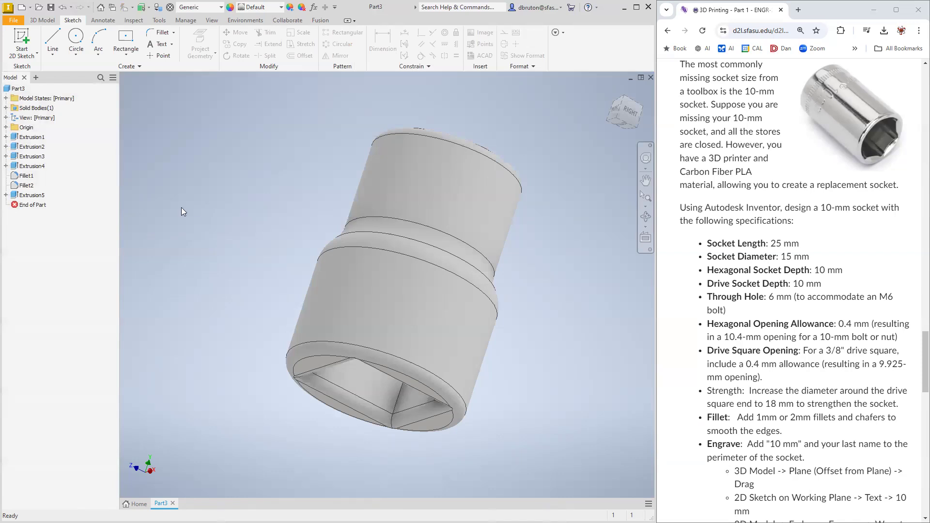
- Create Work Plane1 offset 15 mm from the YZ origin plane
{"action": "left_click", "coordinate": [46, 21]}
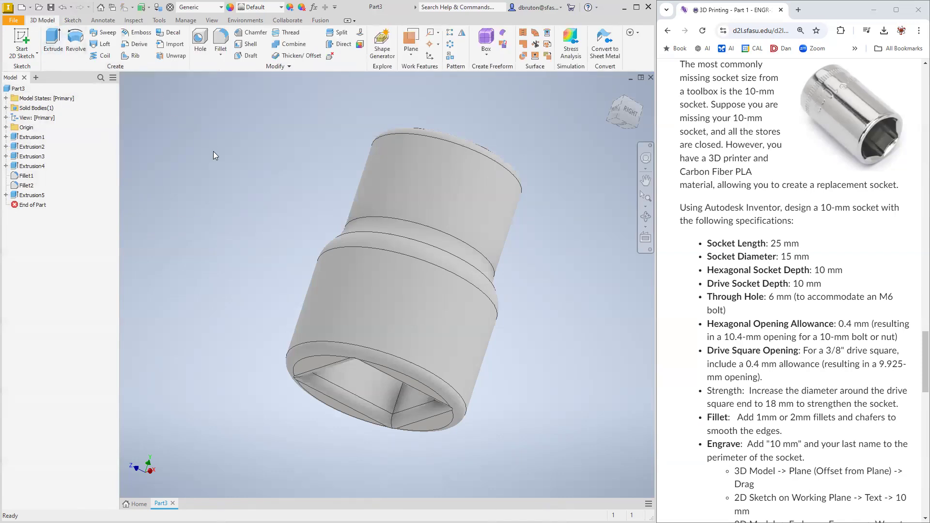
{"action": "left_click", "coordinate": [413, 56]}
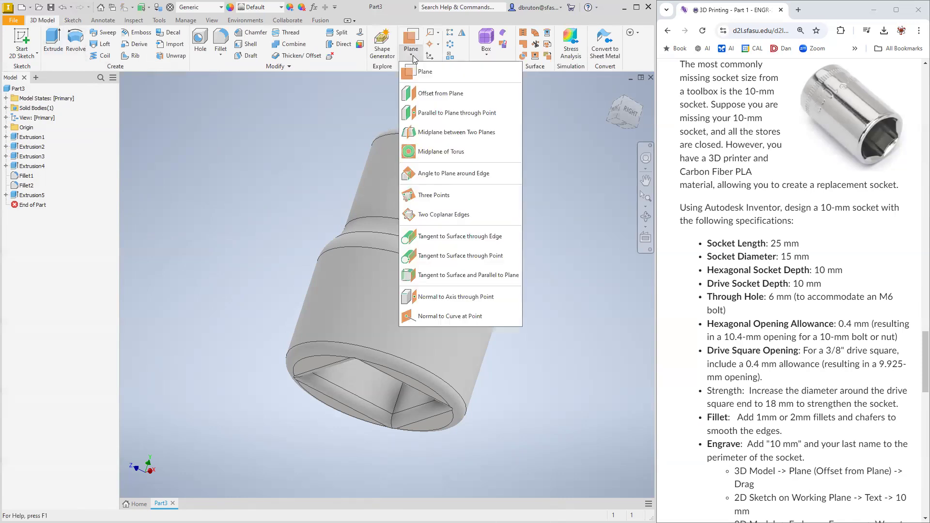
{"action": "left_click", "coordinate": [442, 95]}
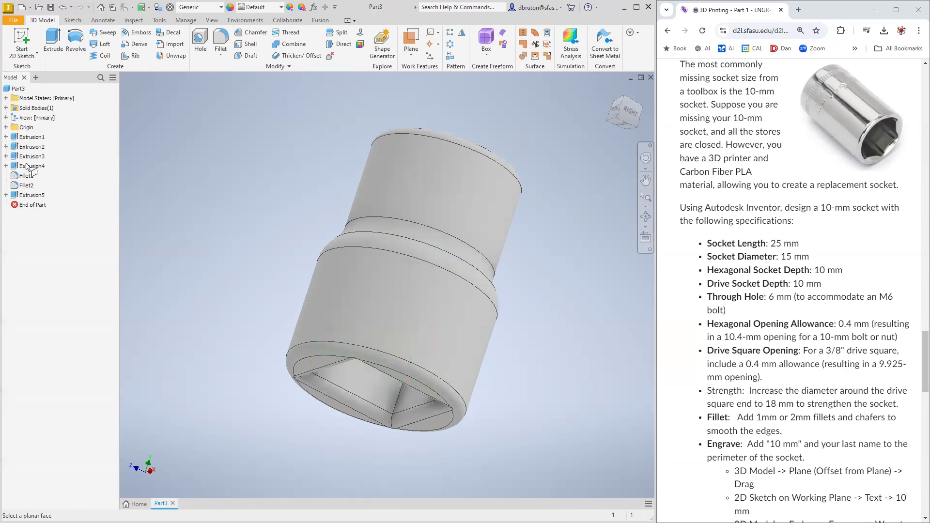
{"action": "left_click", "coordinate": [6, 127]}
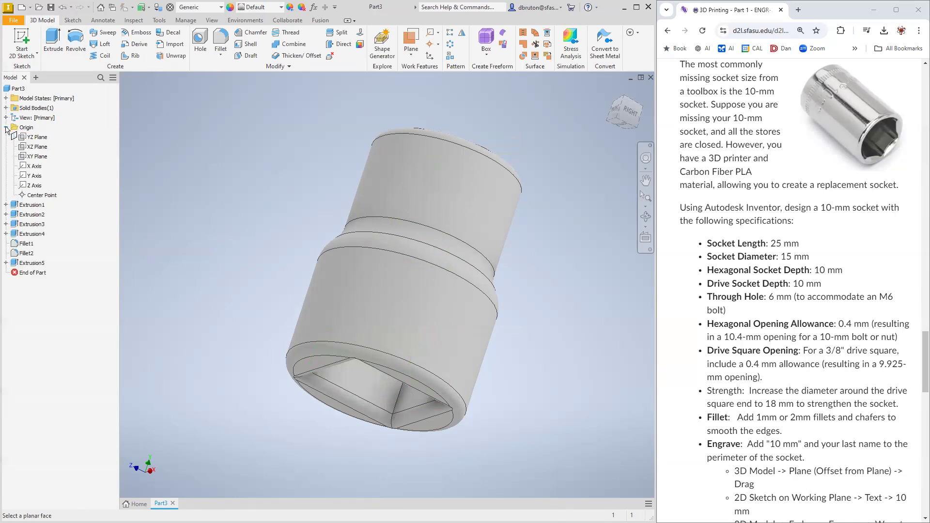
{"action": "left_click", "coordinate": [39, 137]}
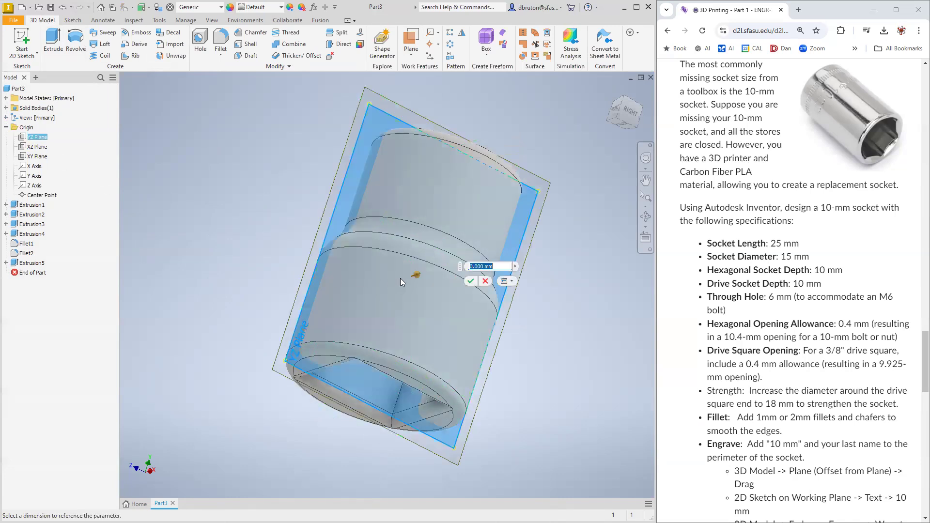
{"action": "left_click_drag", "start_coordinate": [415, 276], "coordinate": [502, 269]}
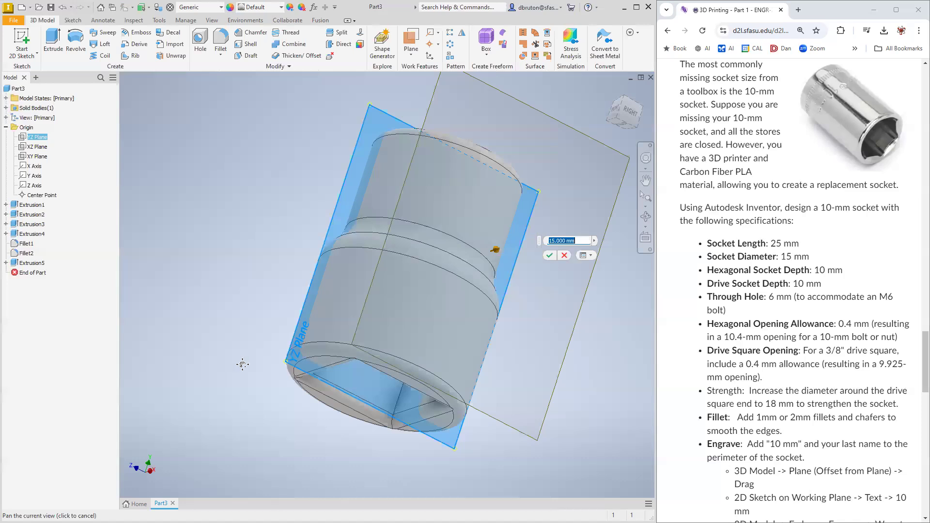
{"action": "middle_click_drag", "start_coordinate": [230, 354], "coordinate": [205, 351]}
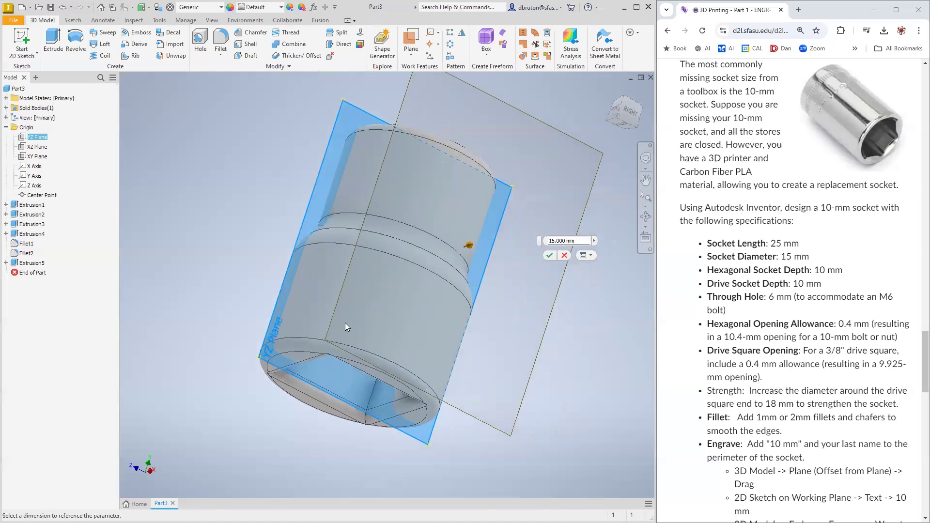
{"action": "left_click", "coordinate": [549, 254]}
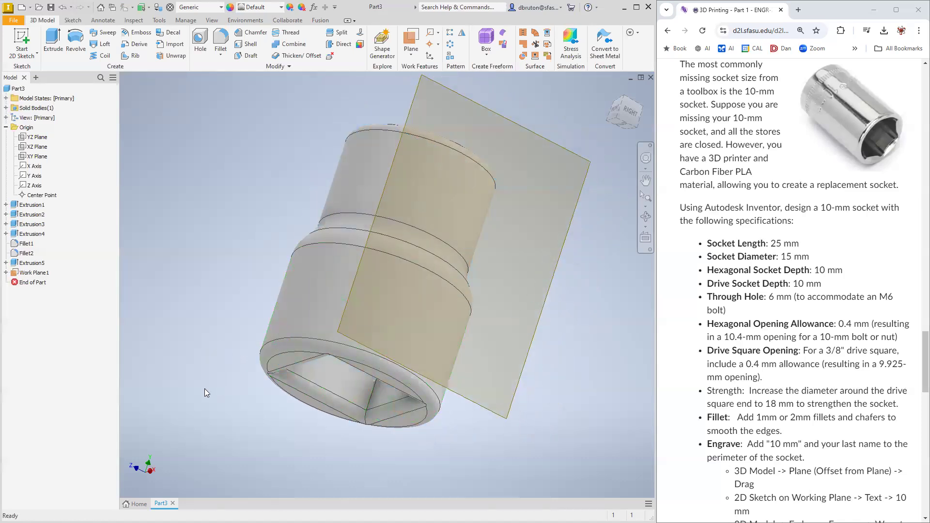
{"action": "middle_click_drag", "start_coordinate": [284, 444], "coordinate": [319, 461], "text": "shift"}
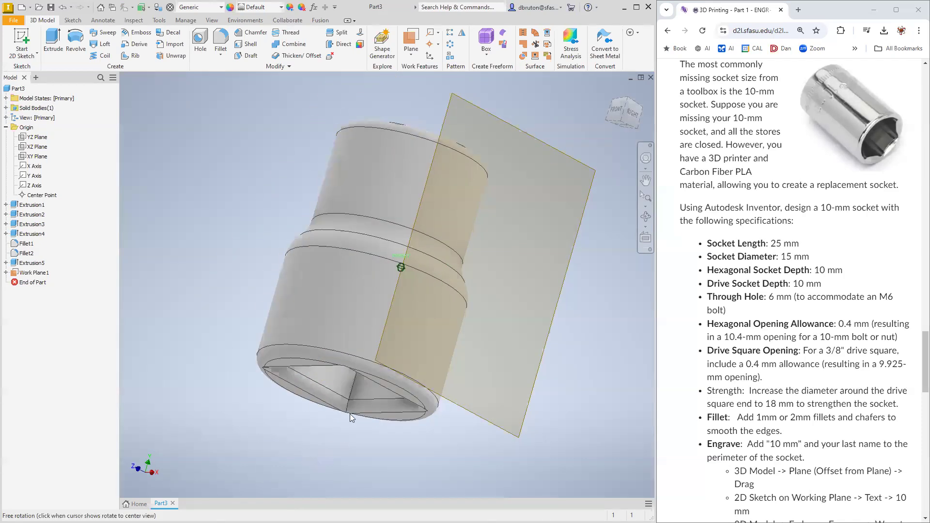
{"action": "middle_click_drag", "start_coordinate": [579, 426], "coordinate": [503, 412], "text": "shift"}
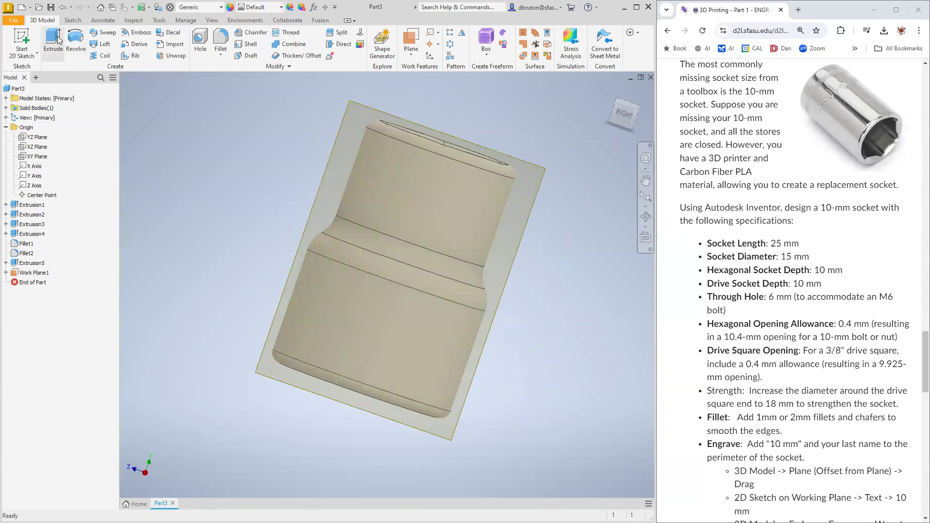
{"action": "left_click", "coordinate": [75, 25]}
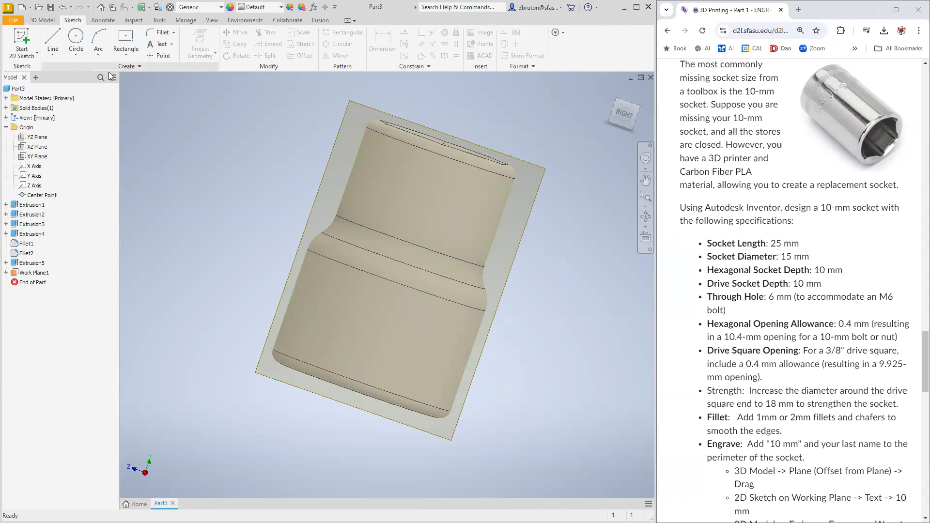
{"action": "left_click", "coordinate": [161, 44]}
{"action": "left_click", "coordinate": [364, 339]}
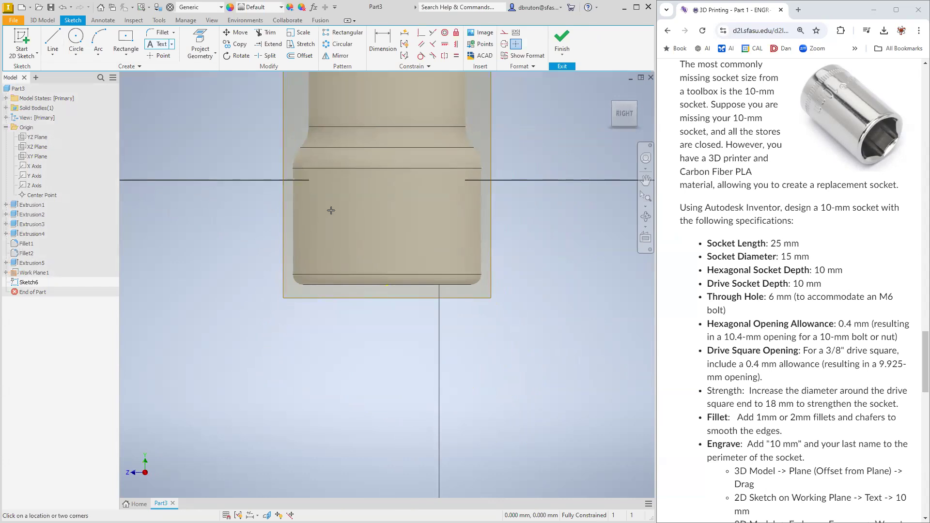
{"action": "left_click", "coordinate": [347, 410]}
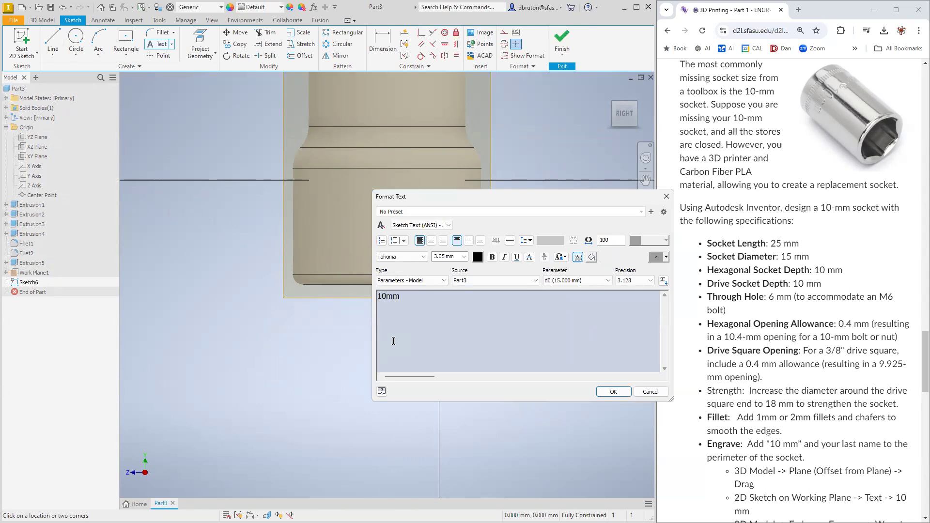
{"action": "left_click", "coordinate": [614, 392]}
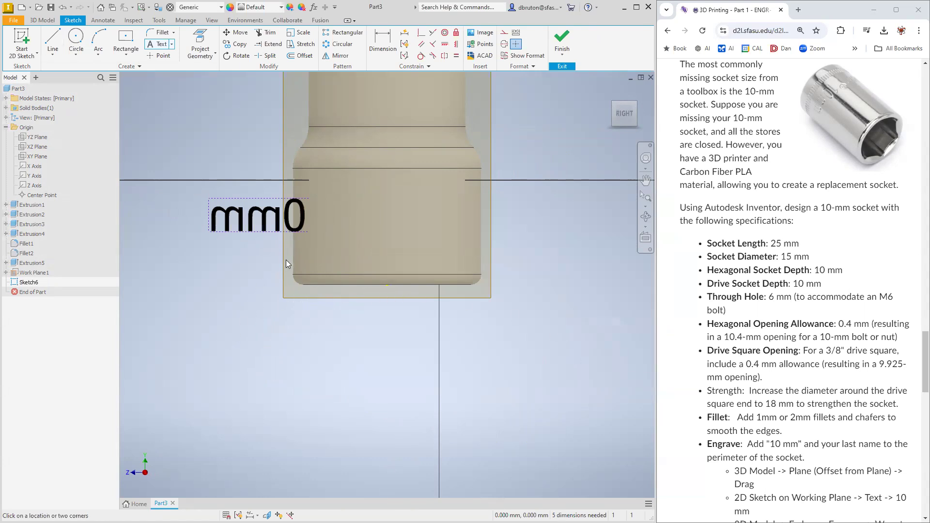
{"action": "middle_click_drag", "start_coordinate": [352, 399], "coordinate": [409, 407], "text": "shift"}
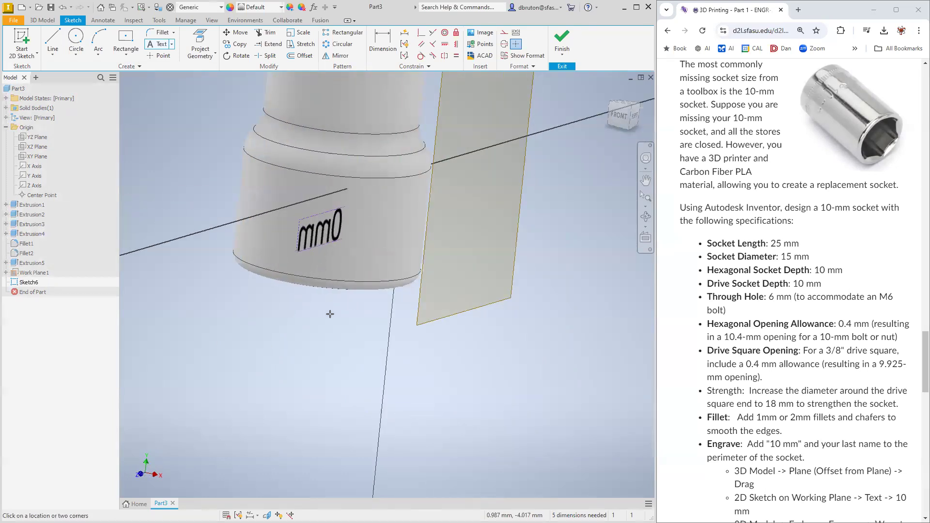
{"action": "key", "text": "ctrl+z"}
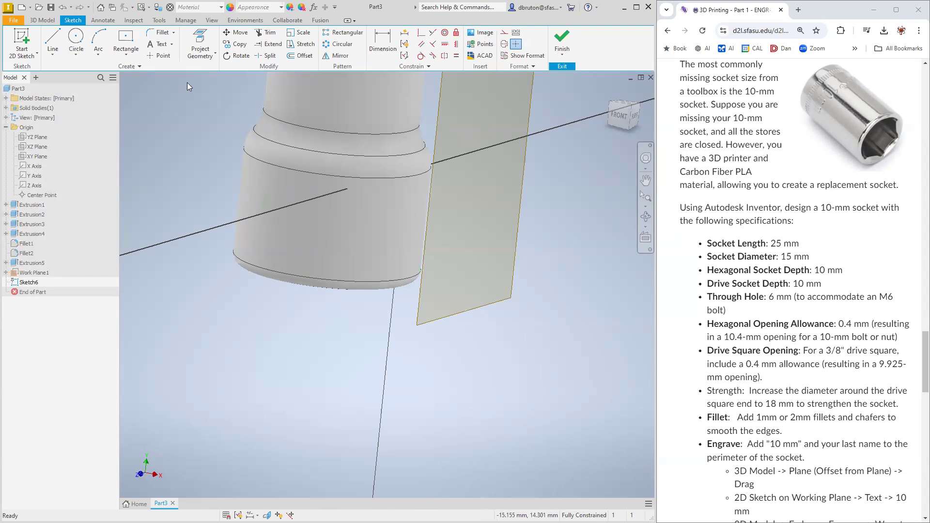
{"action": "left_click", "coordinate": [161, 43]}
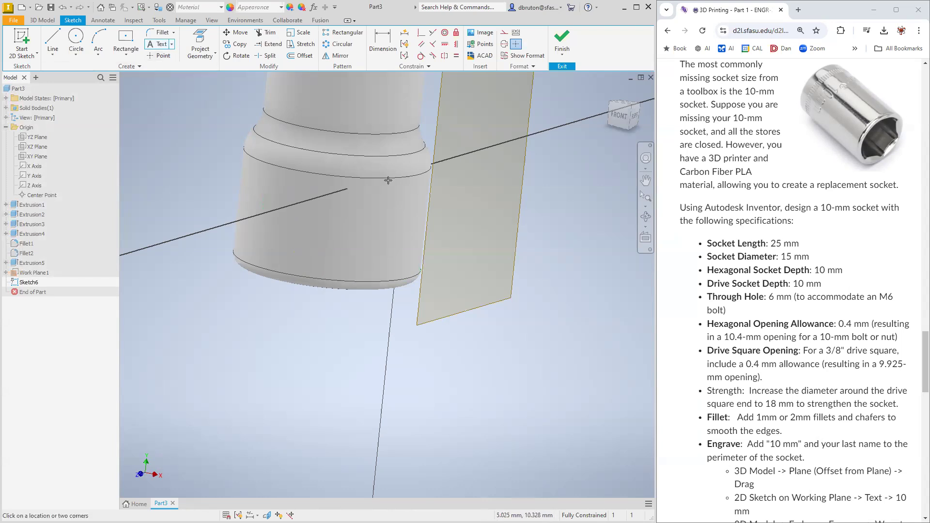
{"action": "left_click", "coordinate": [562, 54]}
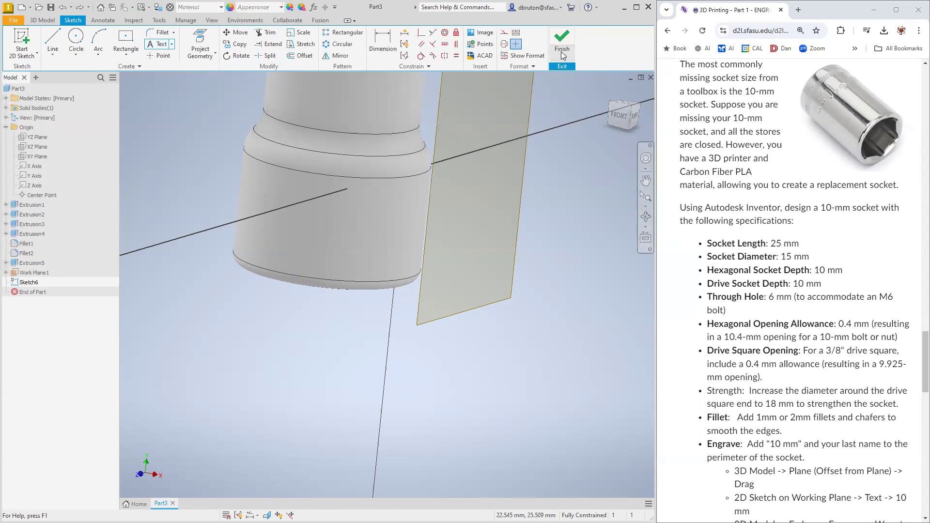
{"action": "left_click", "coordinate": [570, 92]}
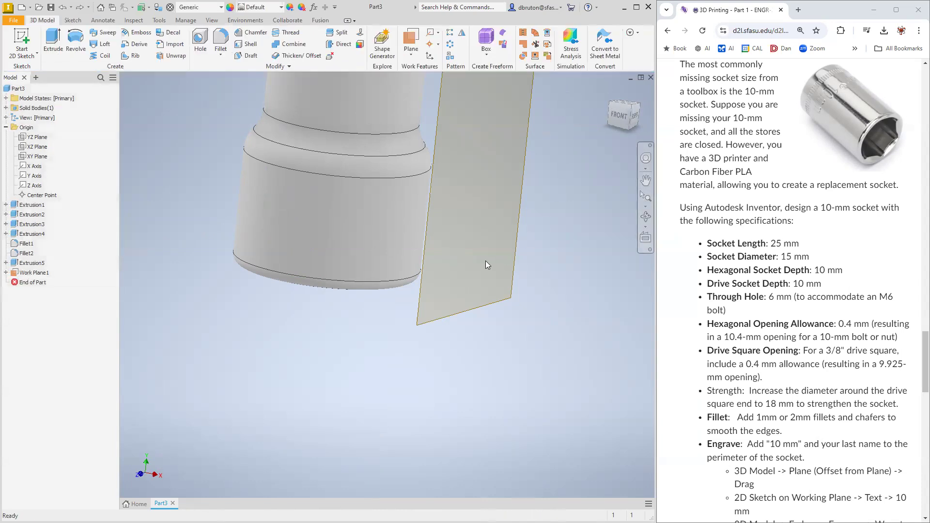
- Start a sketch on Work Plane1 and place the text '10mm' over the socket's side
{"action": "left_click", "coordinate": [504, 294]}
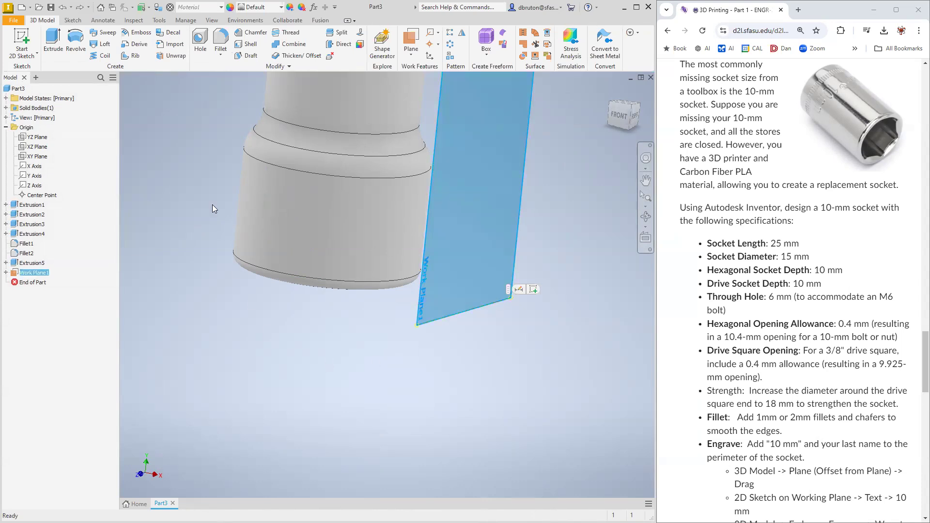
{"action": "left_click", "coordinate": [73, 20]}
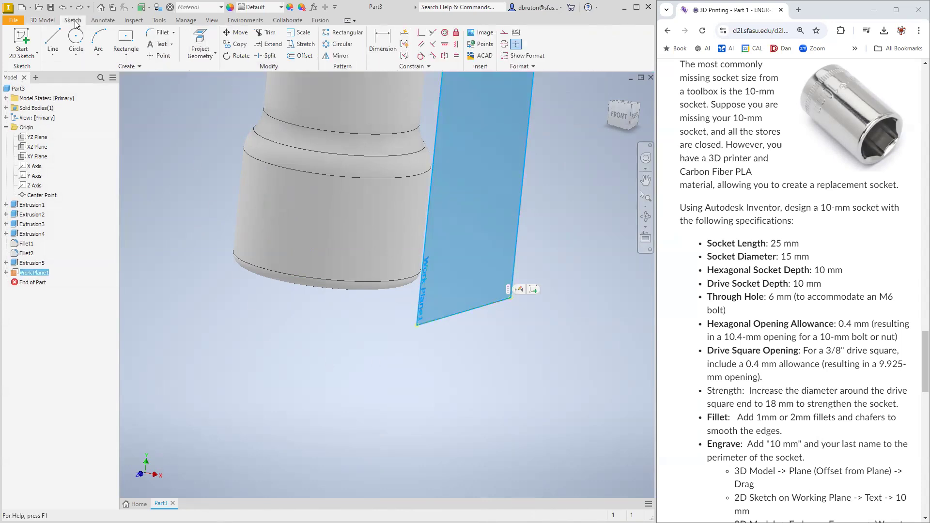
{"action": "left_click", "coordinate": [153, 45]}
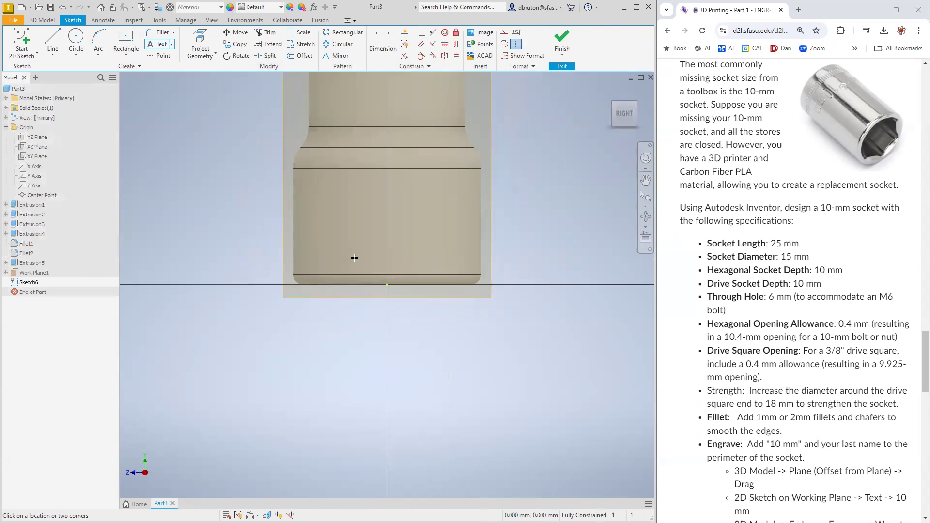
{"action": "left_click", "coordinate": [354, 258]}
{"action": "type", "text": "10"}
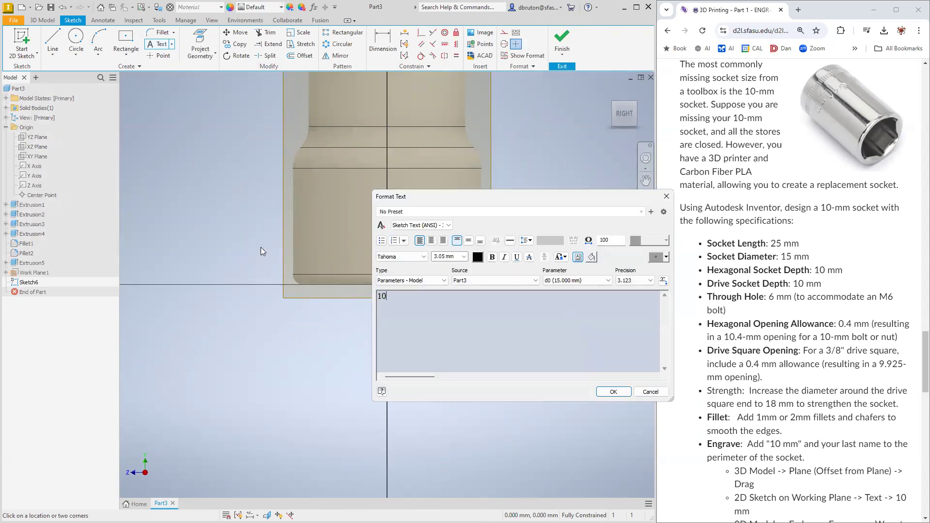
{"action": "type", "text": "mm"}
{"action": "left_click", "coordinate": [606, 392]}
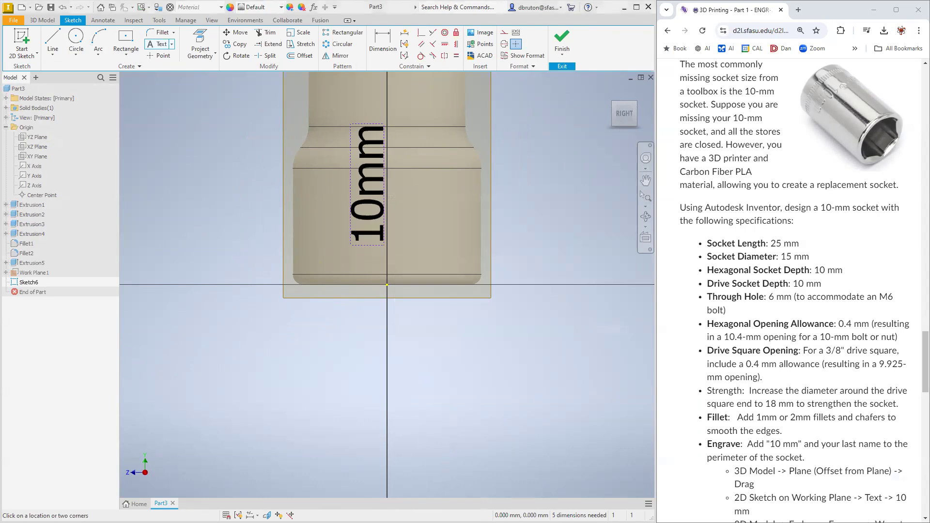
{"action": "key", "text": "Escape"}
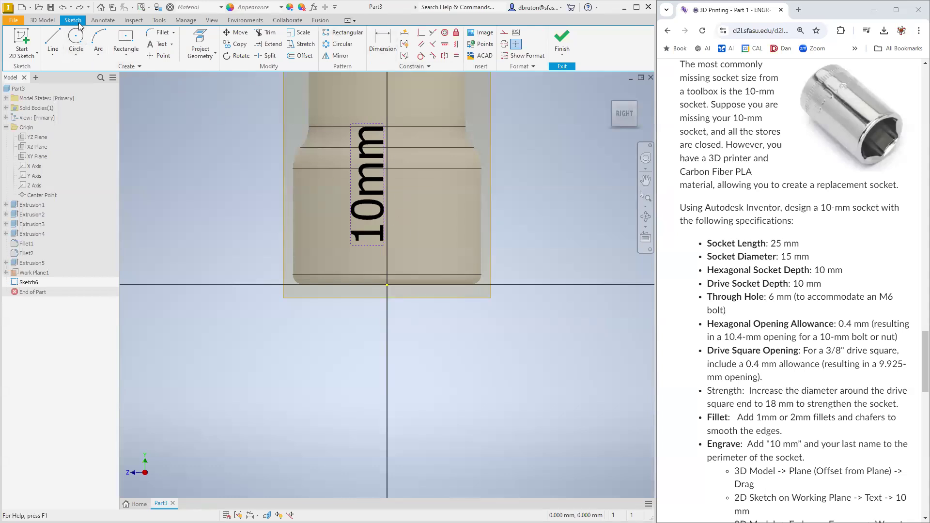
- Try rotating the 10mm text -90° about its corner using the preset angles
{"action": "left_click", "coordinate": [236, 56]}
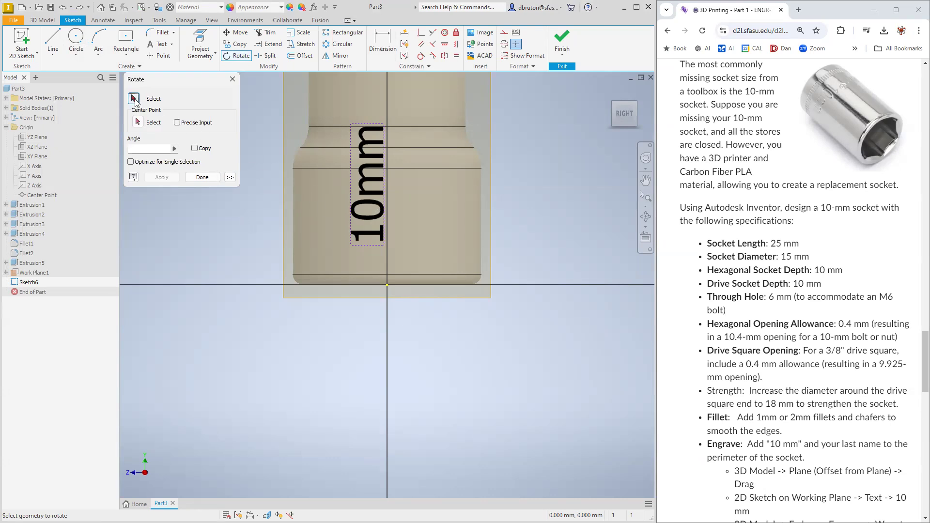
{"action": "left_click", "coordinate": [356, 197]}
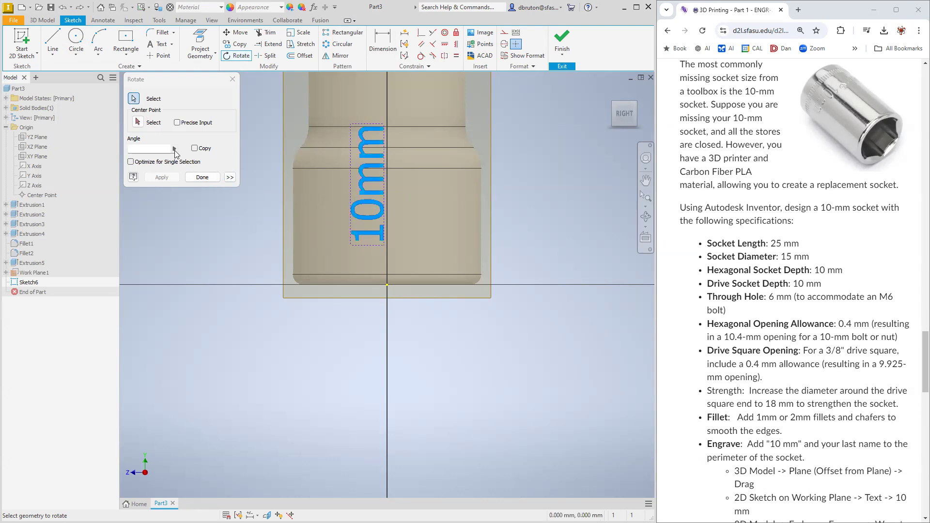
{"action": "left_click", "coordinate": [138, 122]}
{"action": "left_click", "coordinate": [137, 123]}
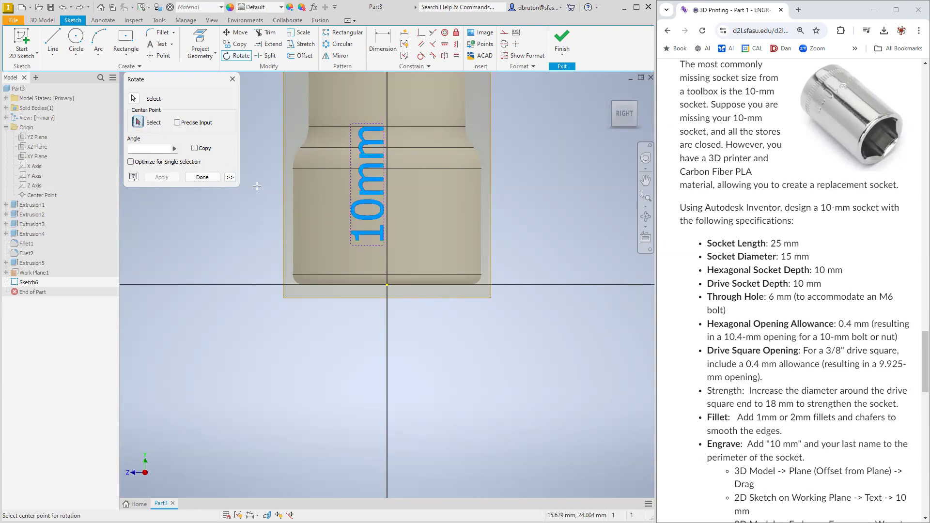
{"action": "left_click", "coordinate": [384, 245]}
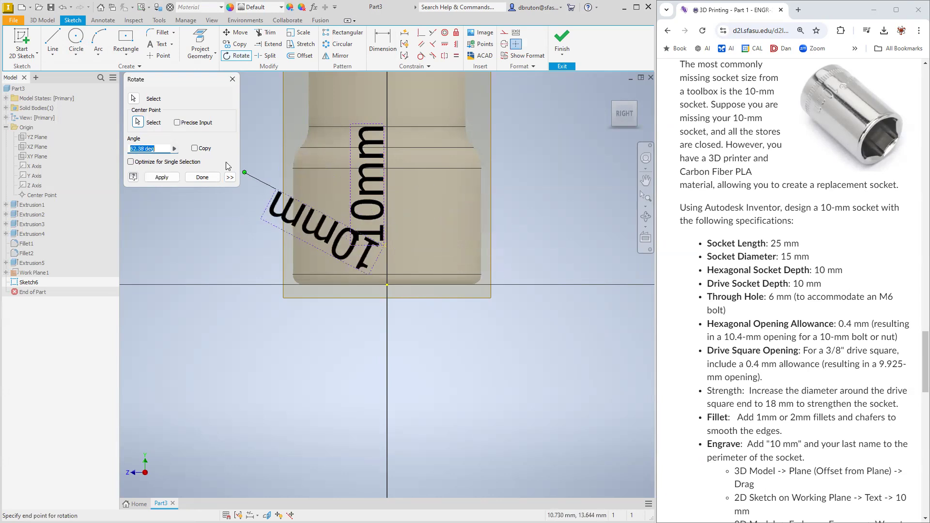
{"action": "left_click", "coordinate": [174, 149]}
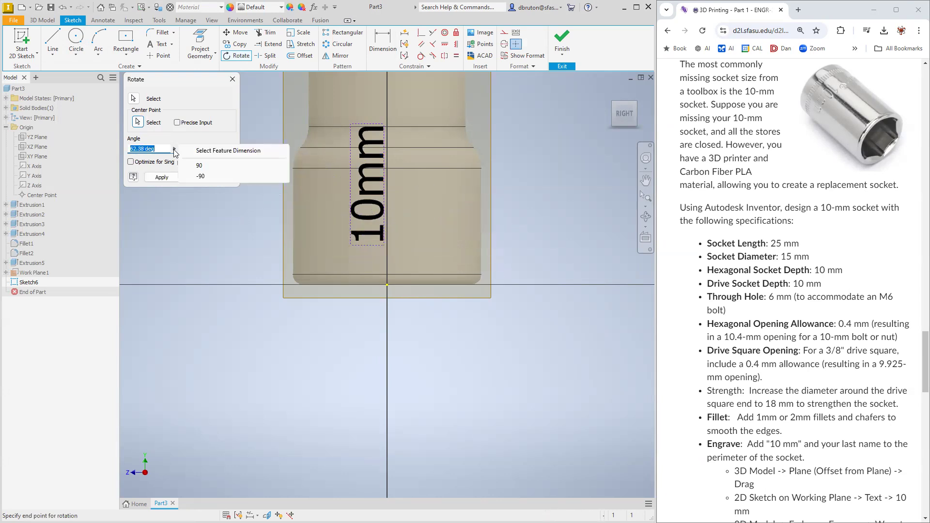
{"action": "left_click", "coordinate": [201, 177]}
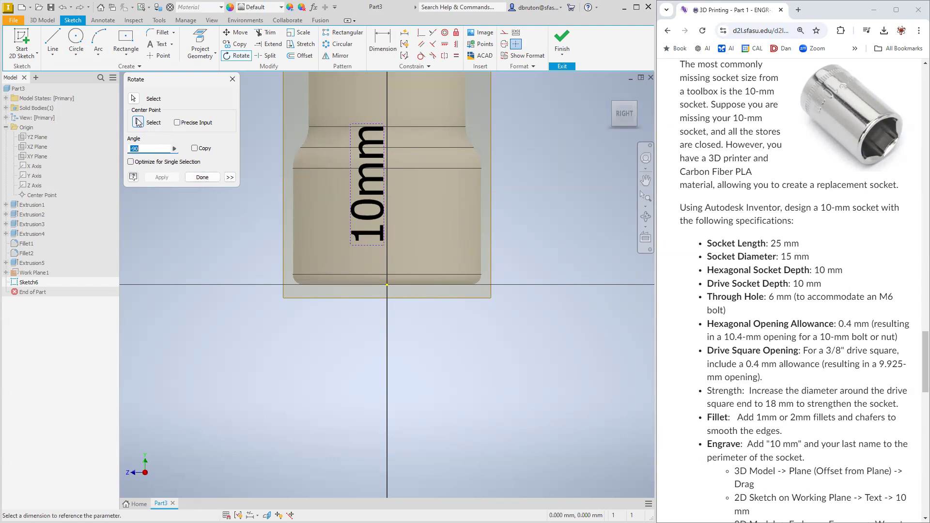
{"action": "left_click", "coordinate": [177, 122]}
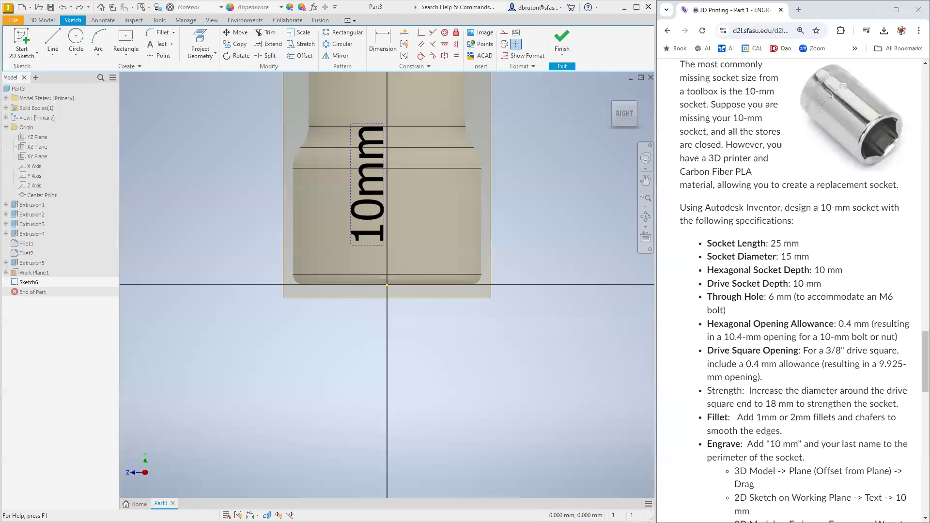
- Rotate the 10mm text horizontal about its corner and move it to the socket's centre
{"action": "left_click", "coordinate": [233, 60]}
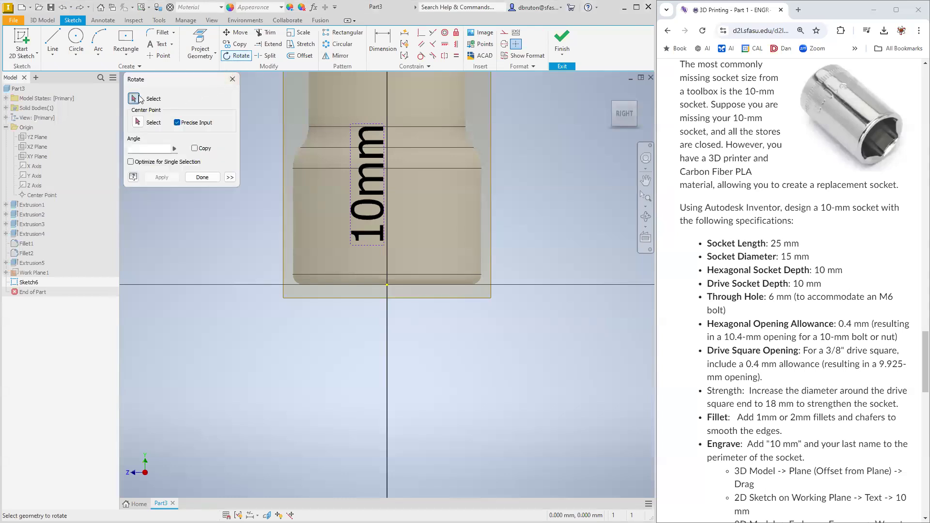
{"action": "left_click", "coordinate": [364, 163]}
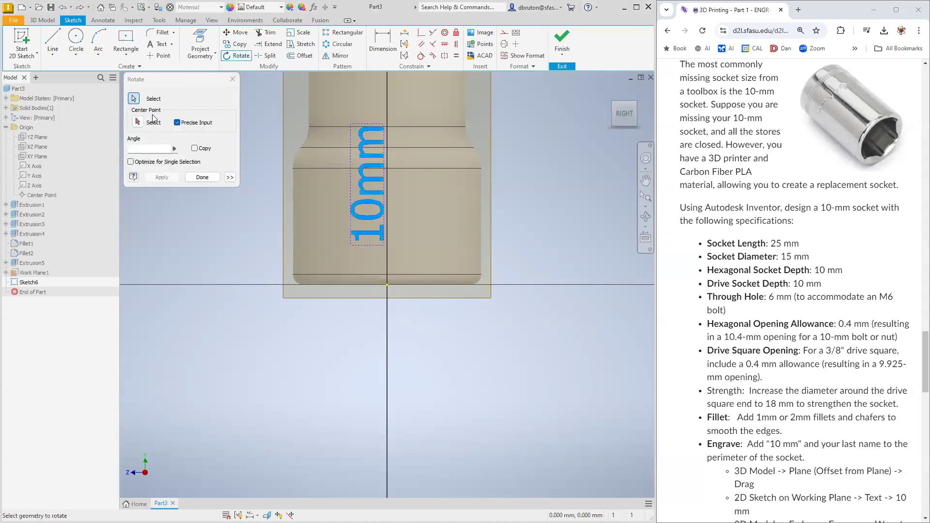
{"action": "left_click", "coordinate": [138, 122]}
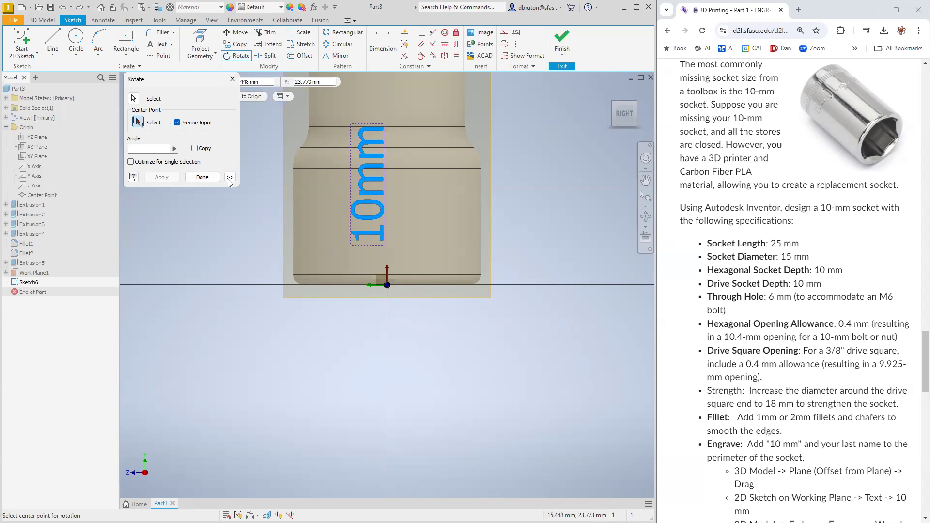
{"action": "left_click", "coordinate": [383, 244]}
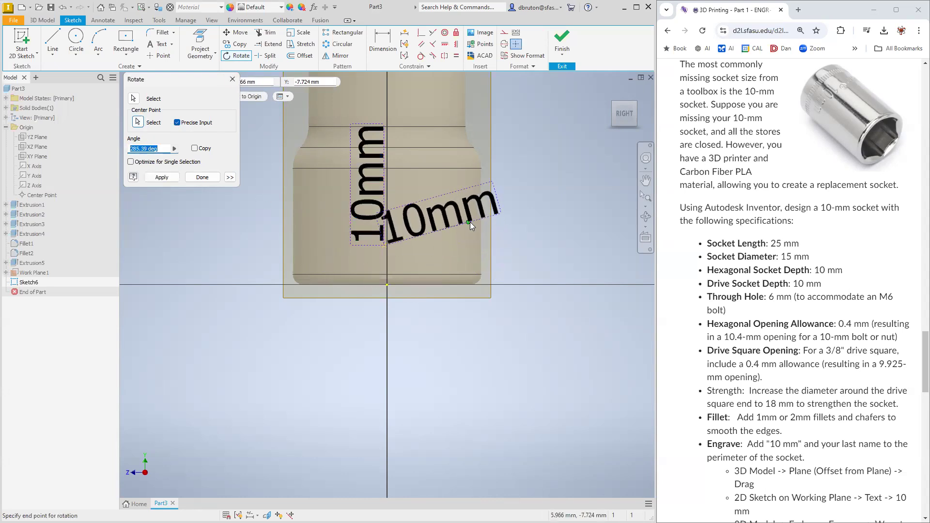
{"action": "left_click", "coordinate": [478, 247]}
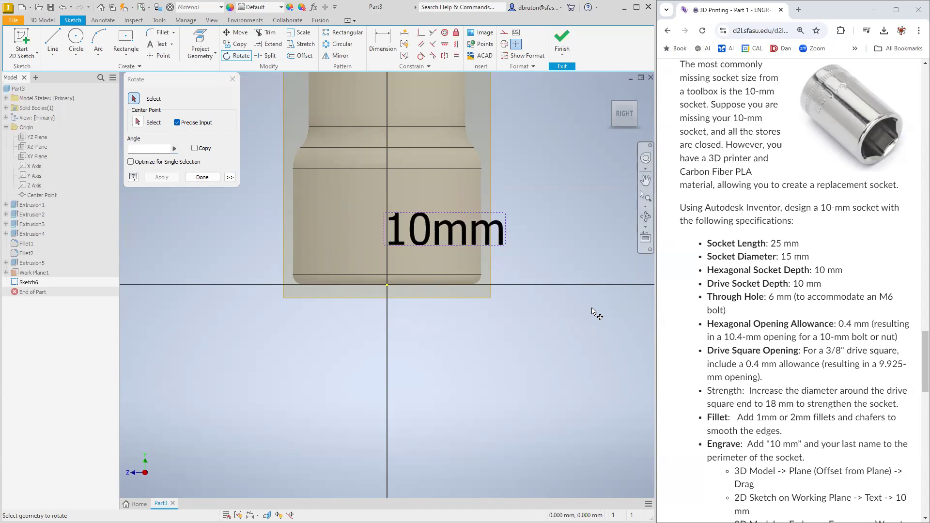
{"action": "left_click", "coordinate": [201, 178]}
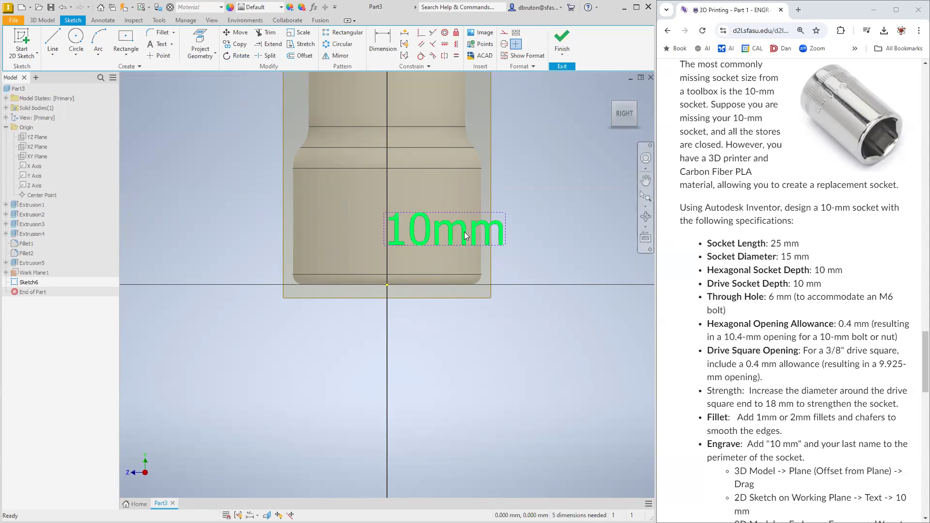
{"action": "left_click_drag", "start_coordinate": [464, 232], "coordinate": [407, 230]}
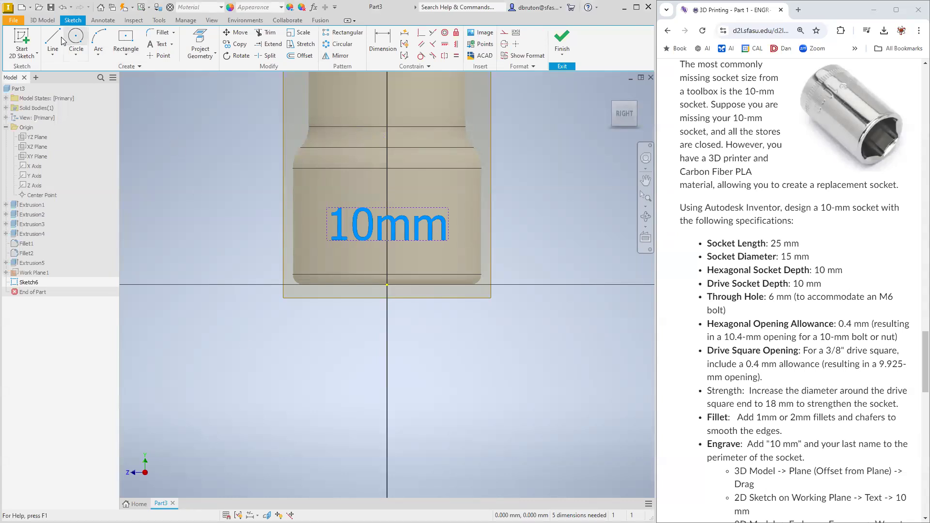
- Emboss the 10mm text 1 mm, wrapped onto the socket's lower cylindrical face
{"action": "left_click", "coordinate": [42, 20]}
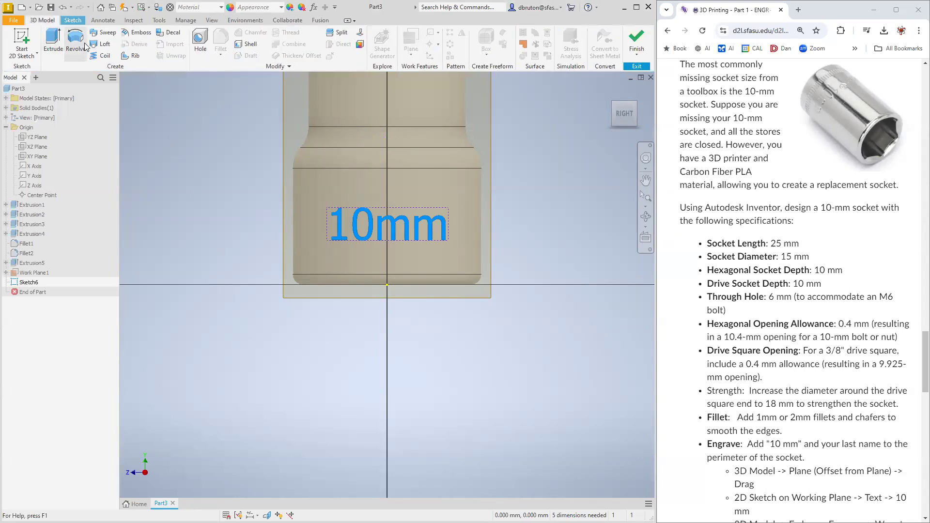
{"action": "left_click", "coordinate": [138, 33]}
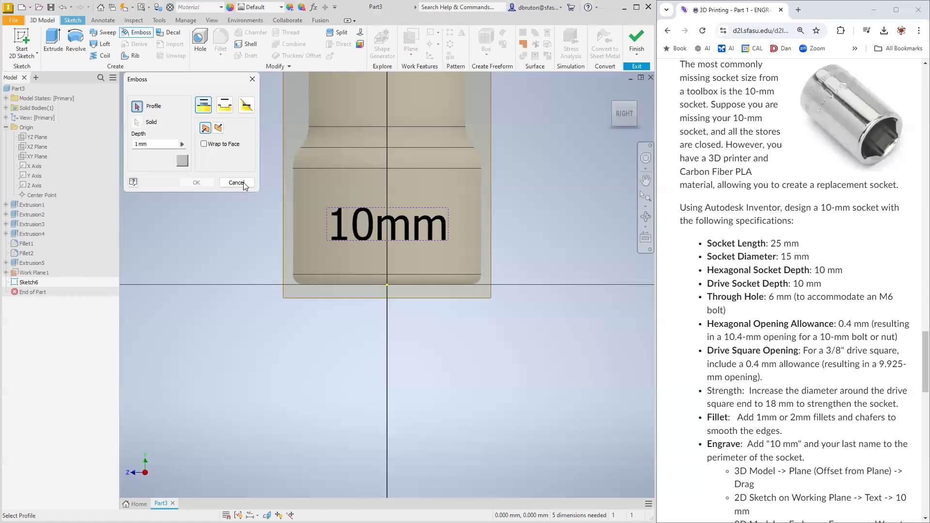
{"action": "left_click", "coordinate": [370, 224]}
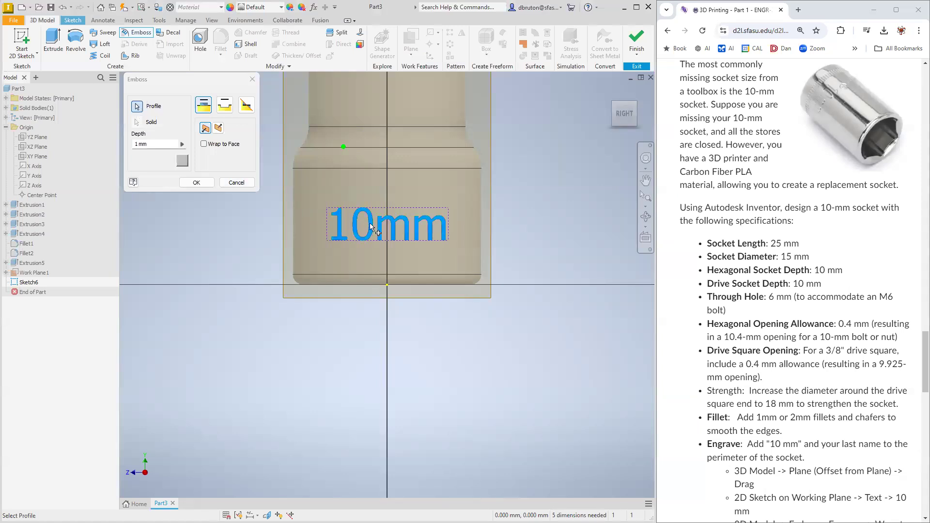
{"action": "middle_click_drag", "start_coordinate": [322, 363], "coordinate": [363, 359], "text": "shift"}
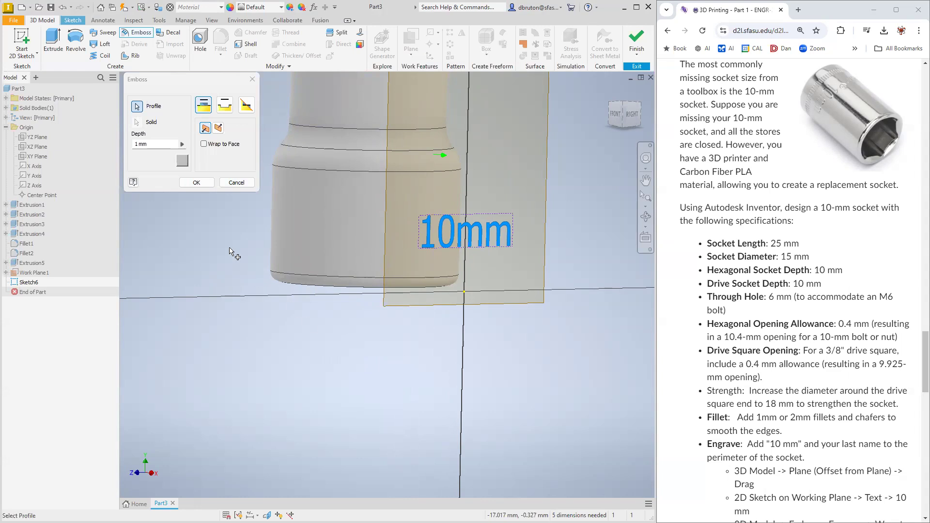
{"action": "left_click", "coordinate": [203, 144]}
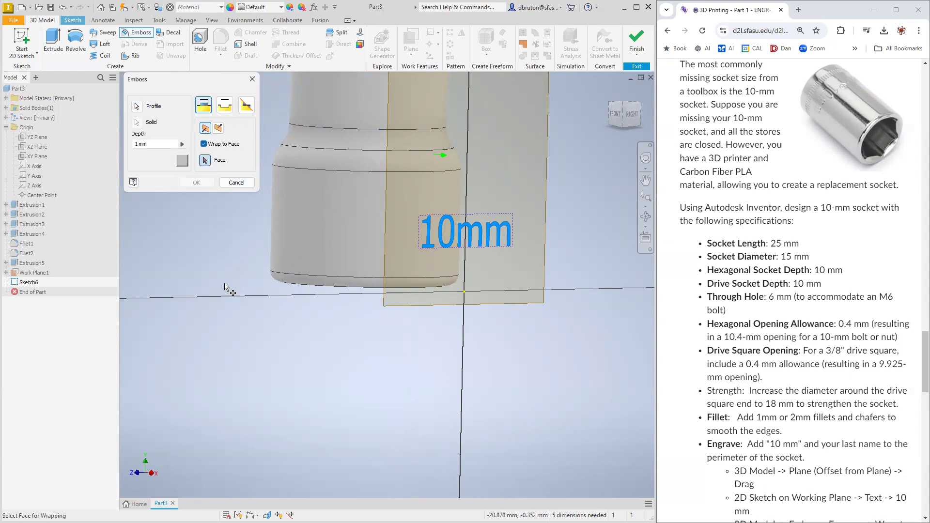
{"action": "left_click", "coordinate": [327, 248]}
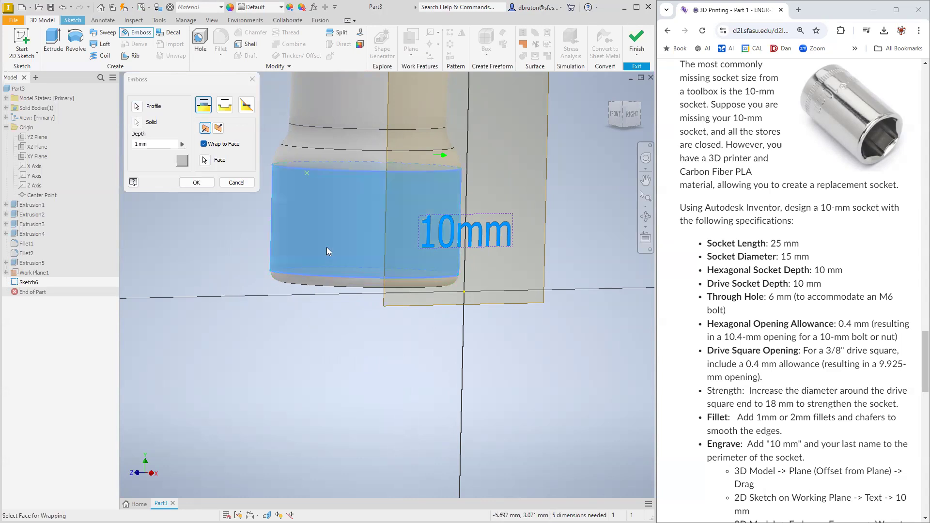
{"action": "left_click", "coordinate": [202, 183]}
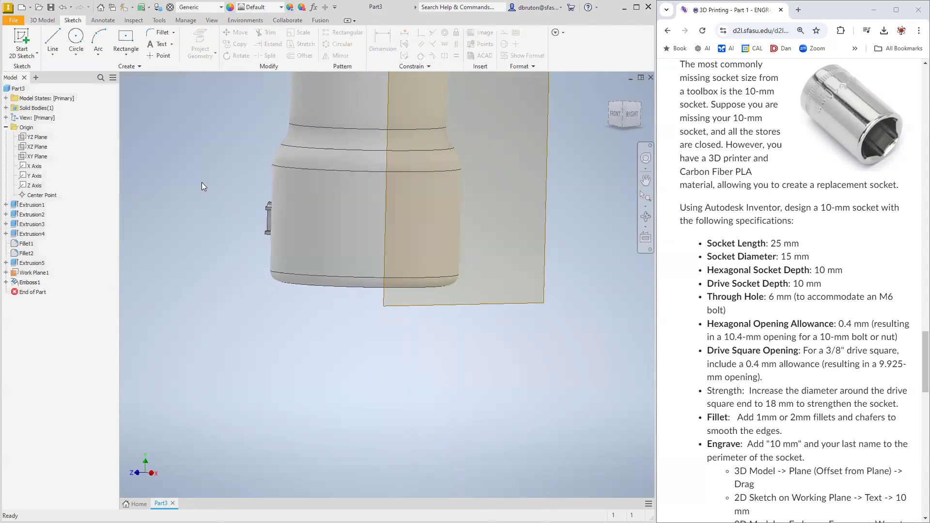
- Reopen Emboss1 for editing, close it unchanged, and inspect the lettering
{"action": "middle_click_drag", "start_coordinate": [243, 361], "coordinate": [334, 380], "text": "shift"}
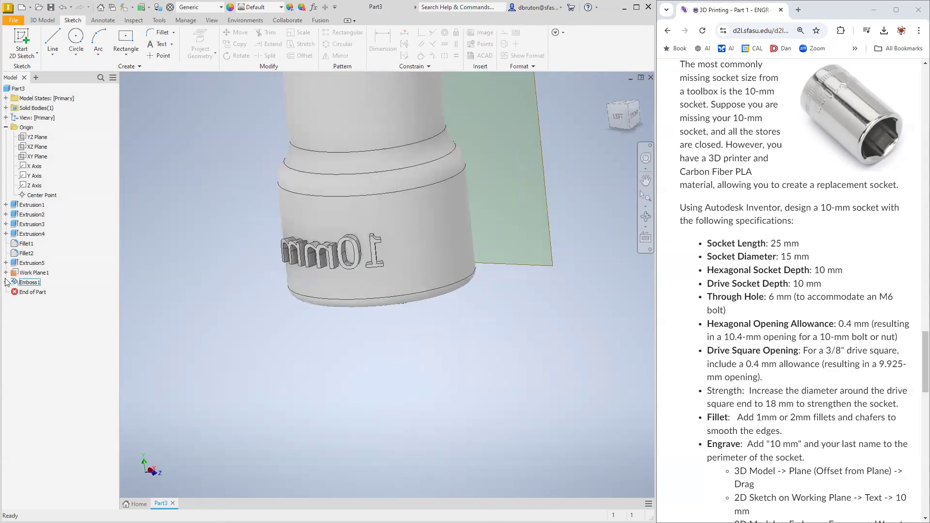
{"action": "right_click", "coordinate": [23, 284]}
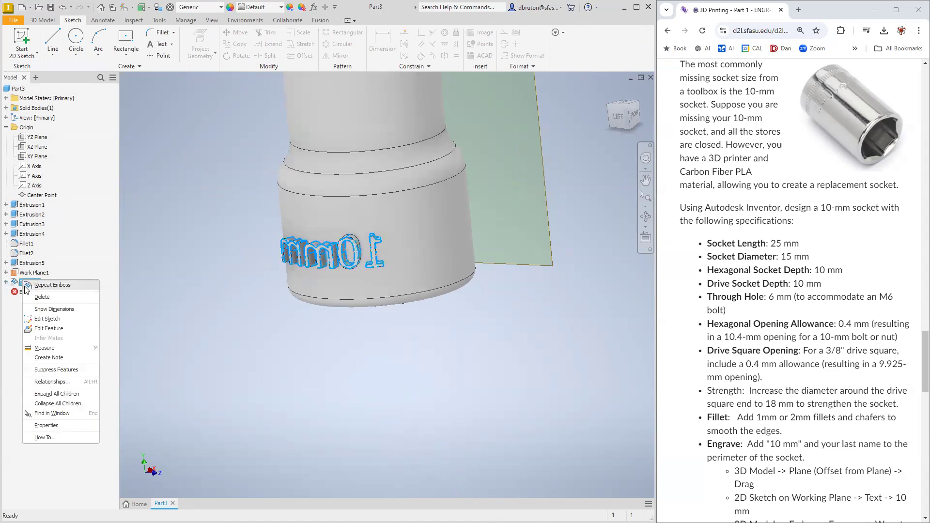
{"action": "left_click", "coordinate": [49, 328]}
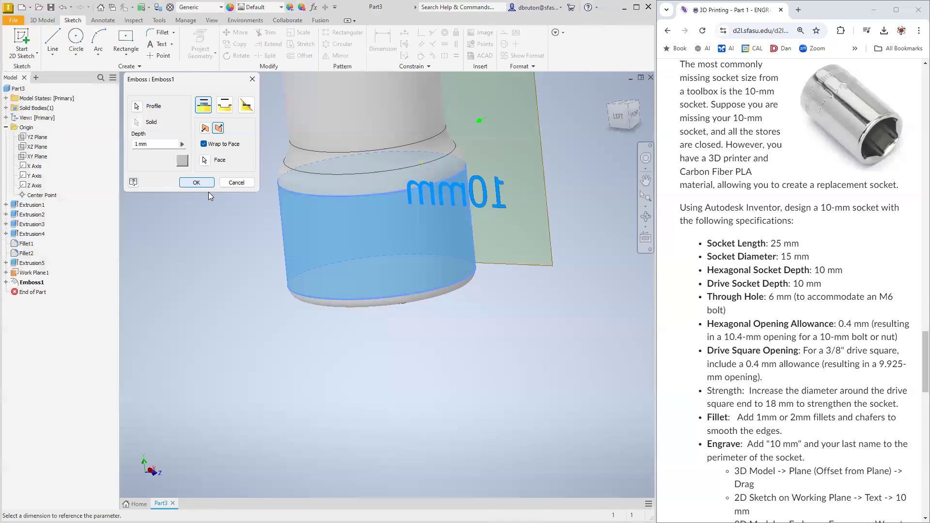
{"action": "left_click", "coordinate": [196, 182]}
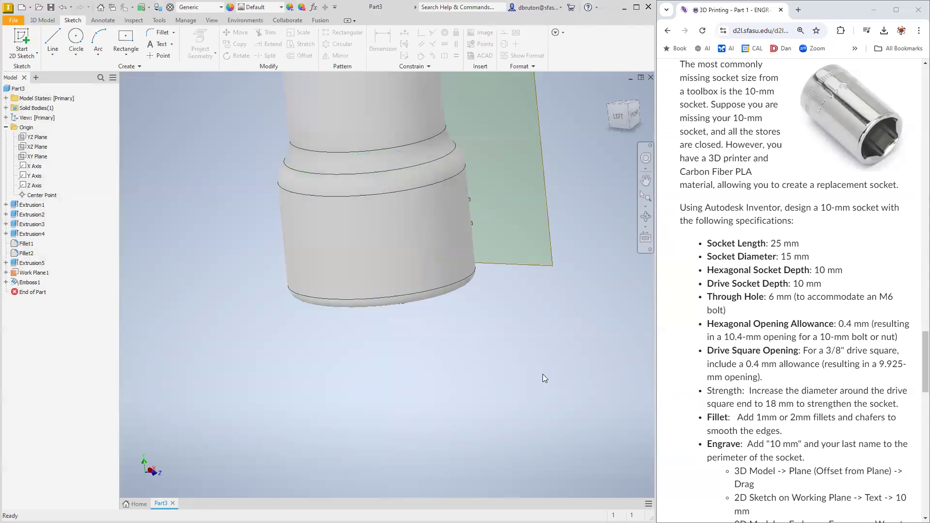
{"action": "middle_click_drag", "start_coordinate": [542, 374], "coordinate": [424, 426], "text": "shift"}
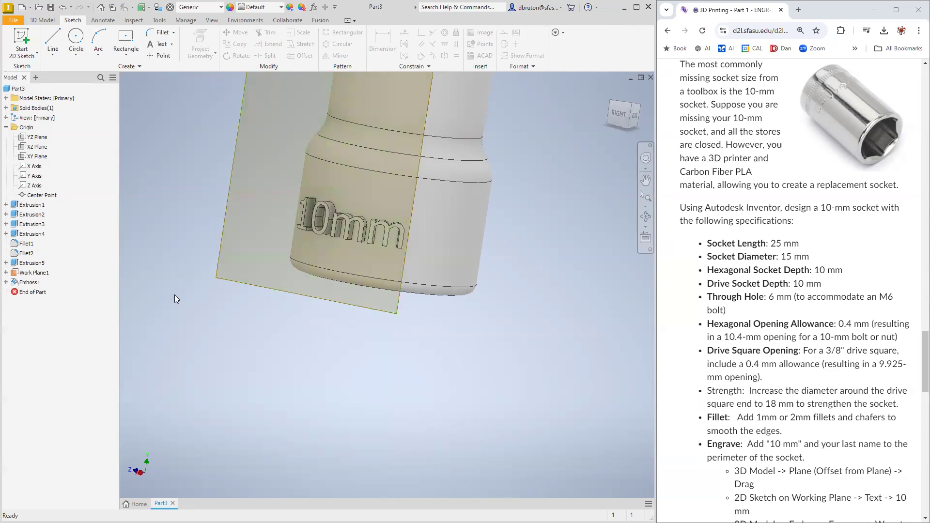
- Switch Emboss1 to Engrave from Face so the 10mm text cuts 1 mm in
{"action": "right_click", "coordinate": [28, 282]}
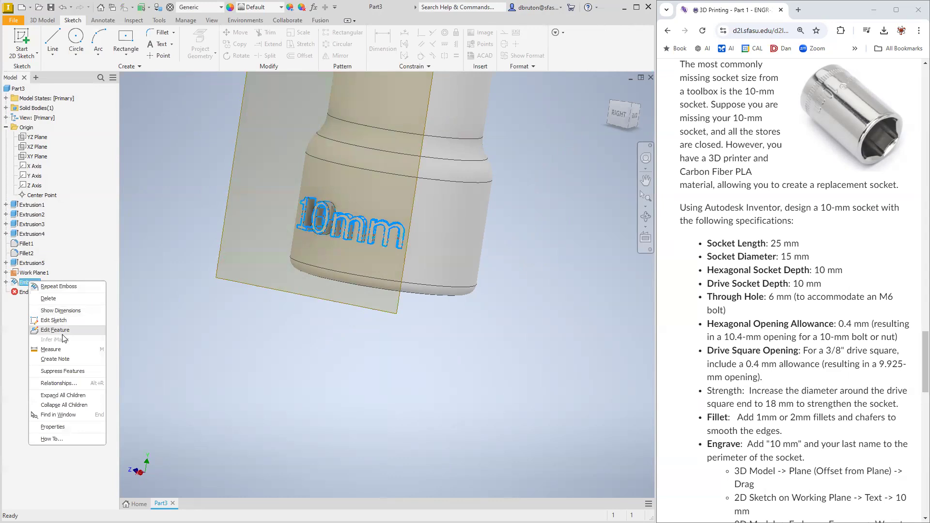
{"action": "left_click", "coordinate": [55, 329]}
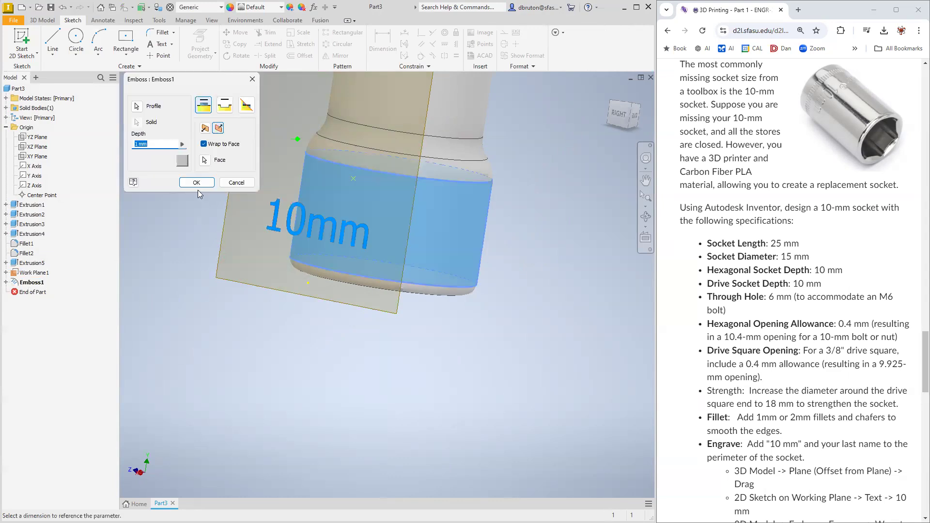
{"action": "left_click", "coordinate": [227, 104]}
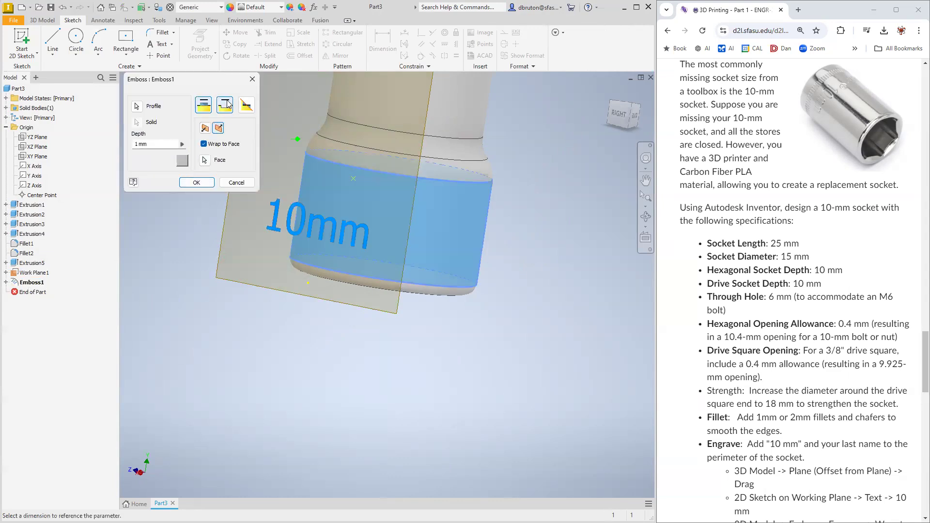
{"action": "left_click", "coordinate": [228, 104]}
{"action": "left_click", "coordinate": [196, 182]}
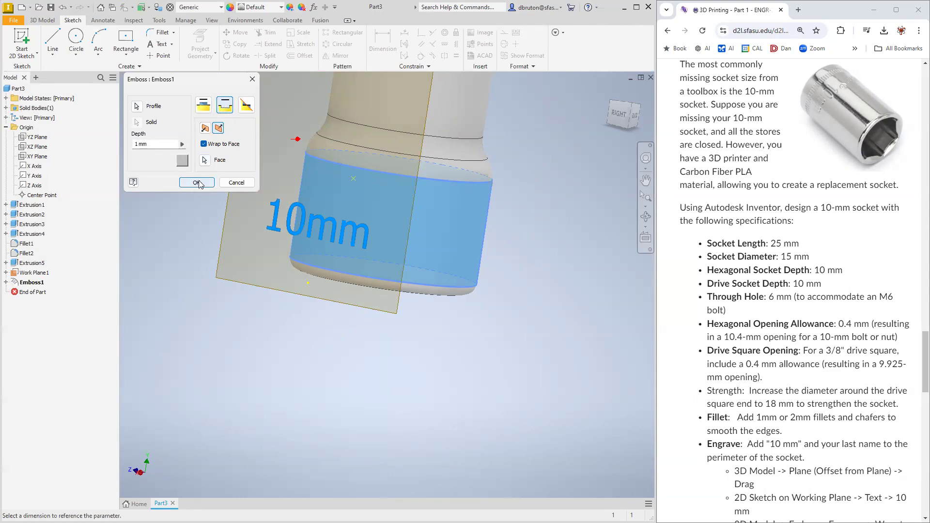
{"action": "middle_click_drag", "start_coordinate": [284, 369], "coordinate": [366, 410], "text": "shift"}
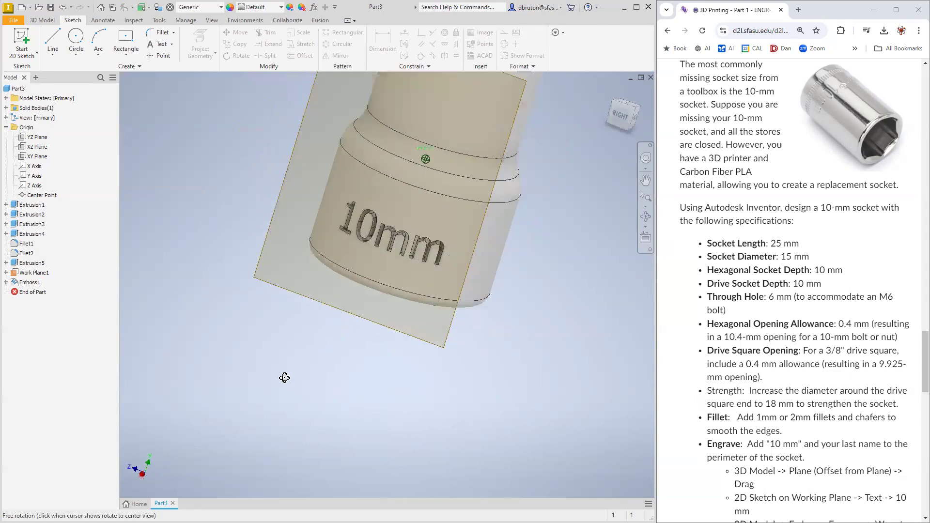
- Turn off Work Plane1's visibility from the browser, leaving only the socket shown
{"action": "left_click_drag", "start_coordinate": [284, 378], "coordinate": [326, 393]}
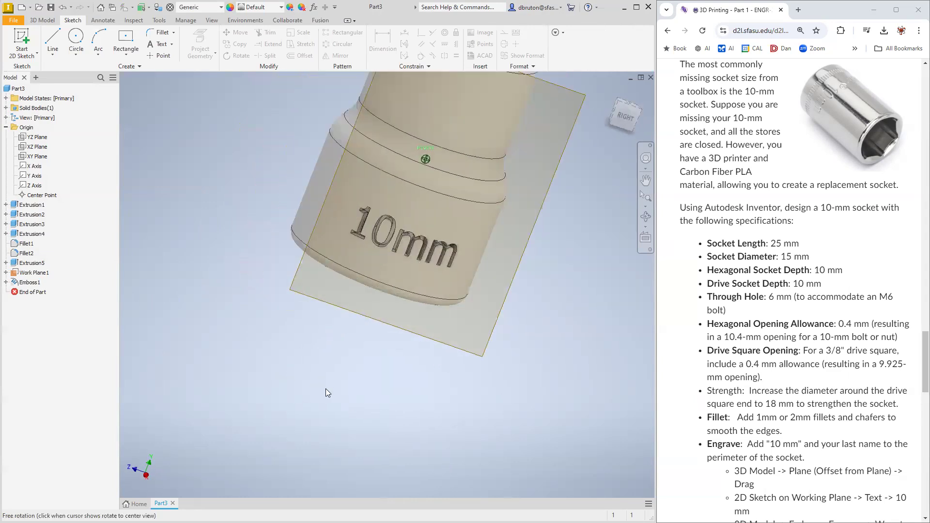
{"action": "key", "text": "Escape"}
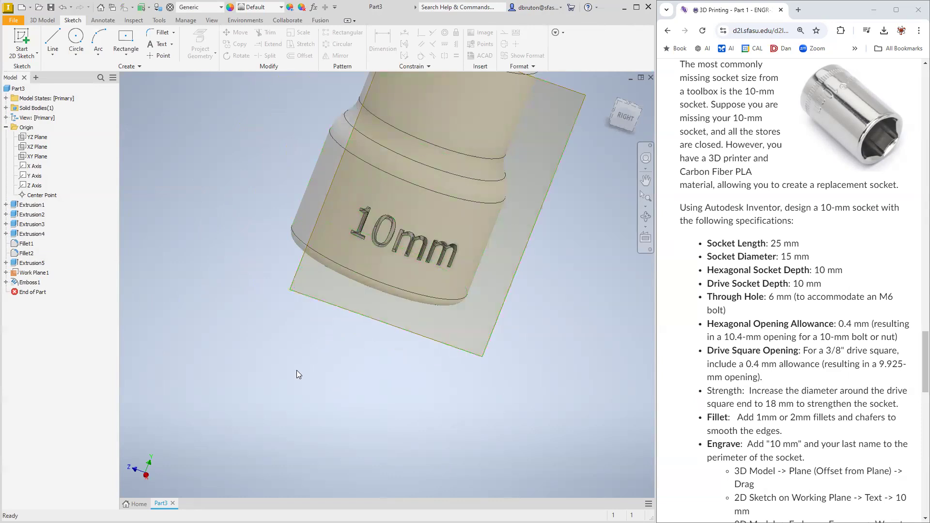
{"action": "right_click", "coordinate": [35, 276]}
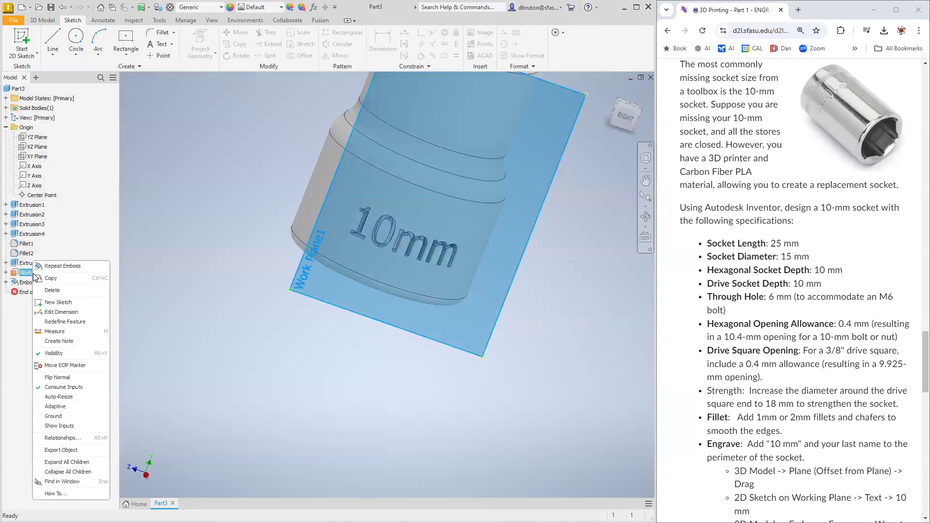
{"action": "left_click", "coordinate": [53, 353]}
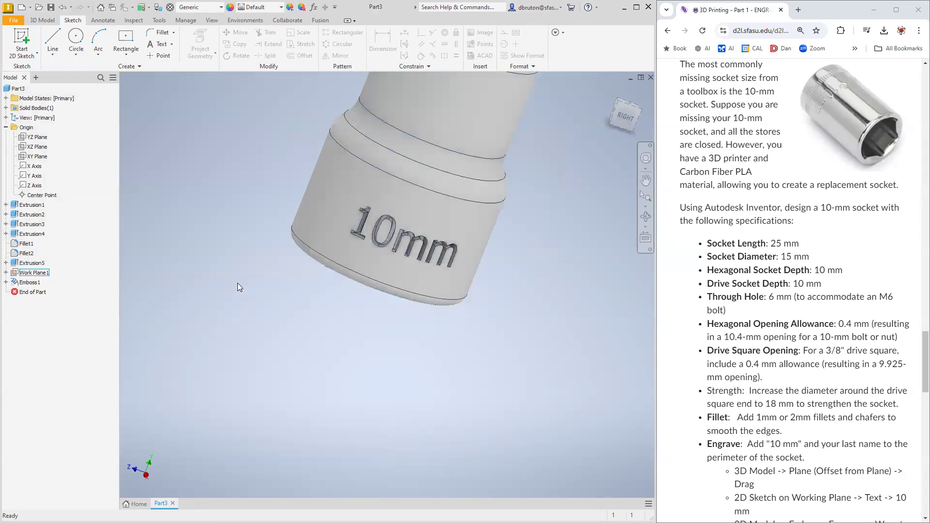
{"action": "middle_click_drag", "start_coordinate": [238, 283], "coordinate": [344, 377], "text": "shift"}
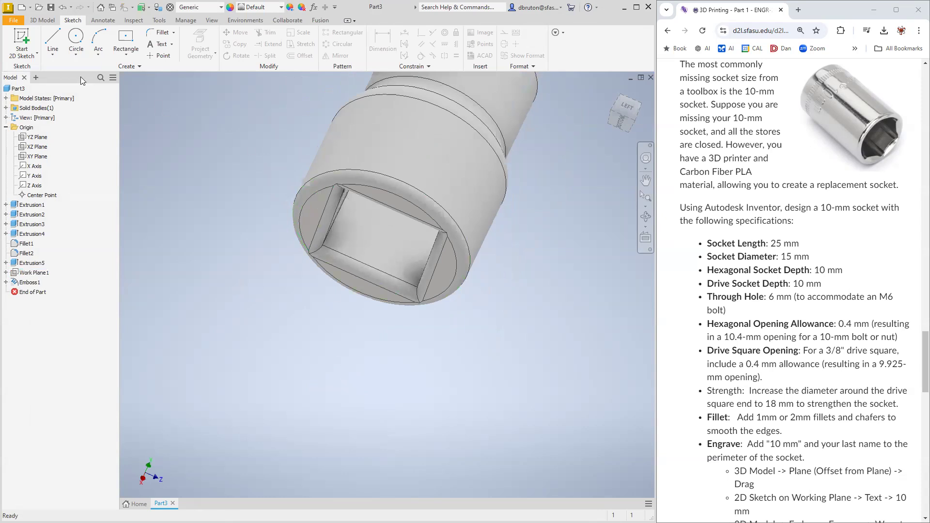
- Create Work Plane2 offset 20.750 mm from the drive-square end face
{"action": "left_click", "coordinate": [43, 21]}
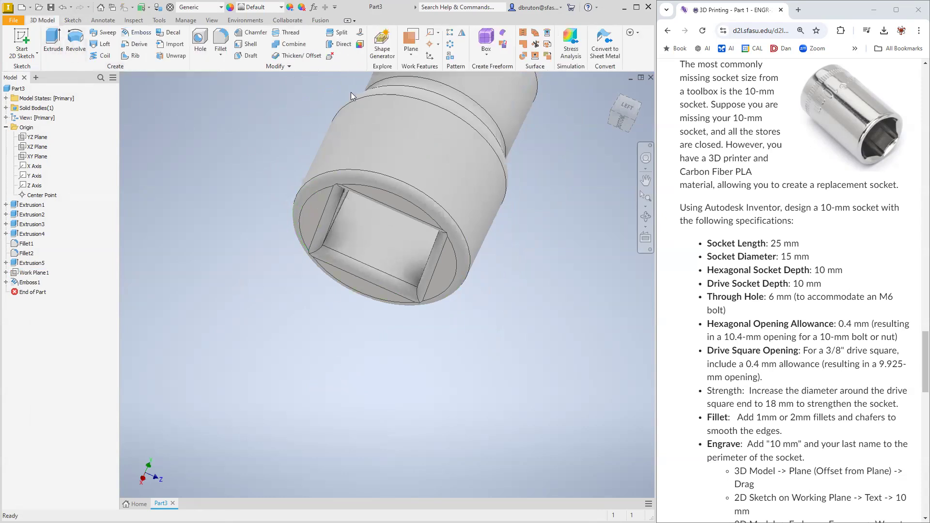
{"action": "left_click", "coordinate": [411, 54]}
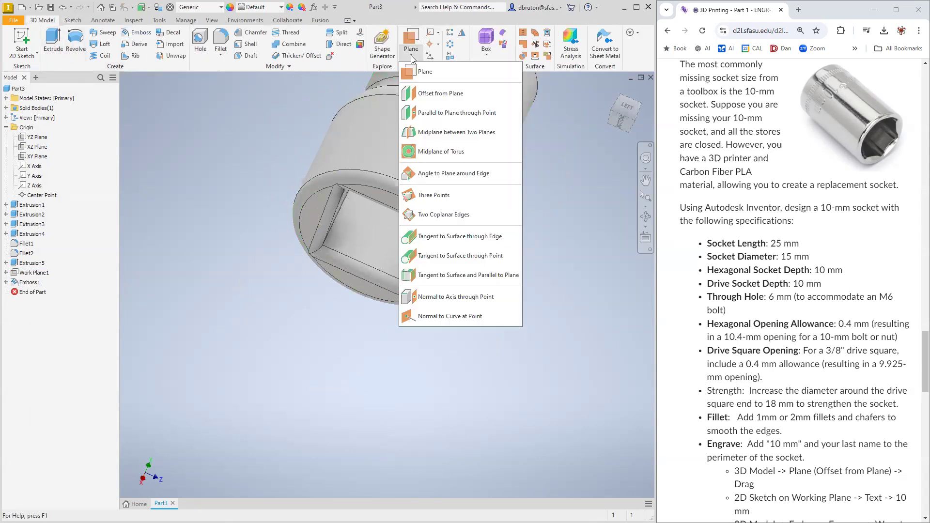
{"action": "left_click", "coordinate": [434, 94]}
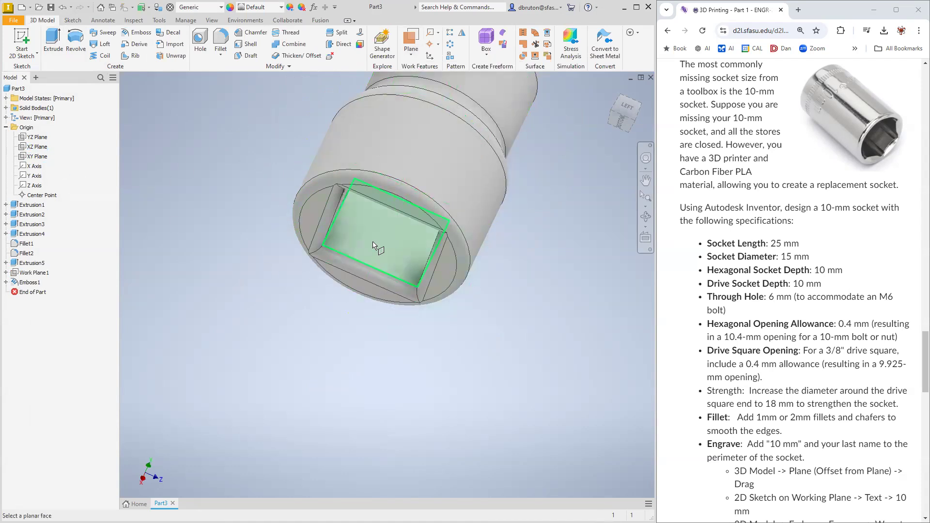
{"action": "left_click", "coordinate": [384, 236]}
{"action": "left_click_drag", "start_coordinate": [384, 235], "coordinate": [464, 114]}
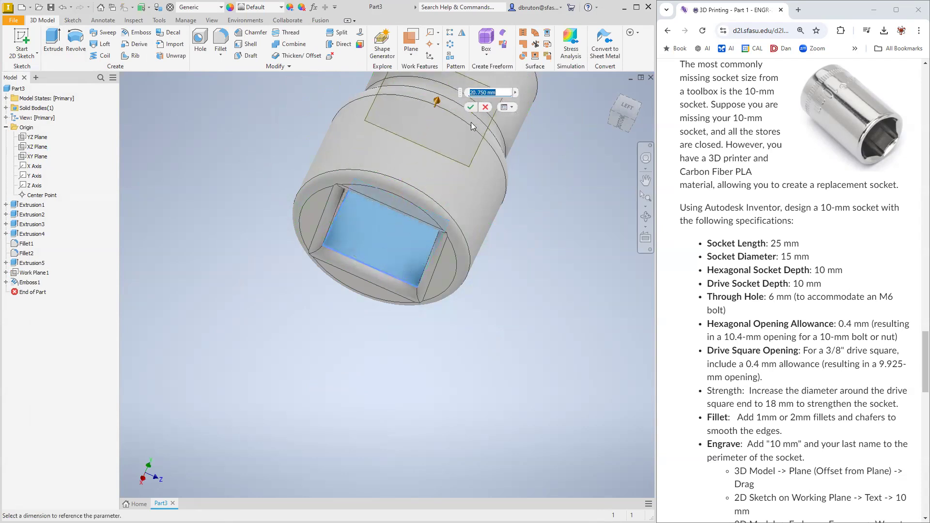
{"action": "left_click", "coordinate": [471, 108]}
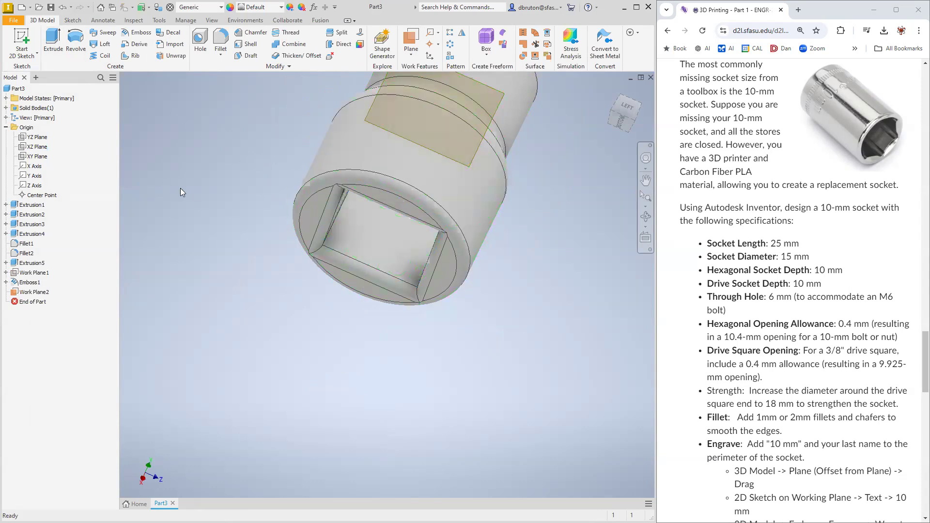
{"action": "middle_click_drag", "start_coordinate": [197, 172], "coordinate": [219, 298], "text": "shift"}
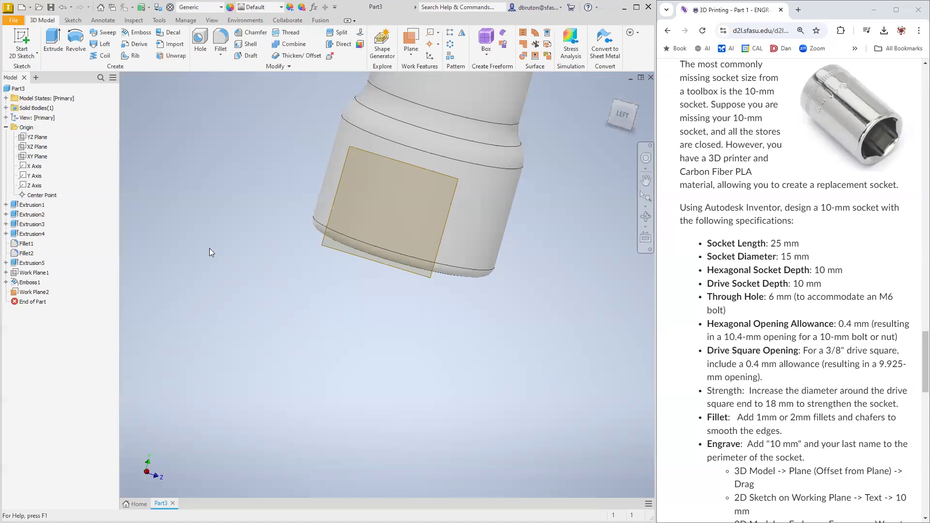
{"action": "middle_click_drag", "start_coordinate": [209, 251], "coordinate": [281, 272], "text": "shift"}
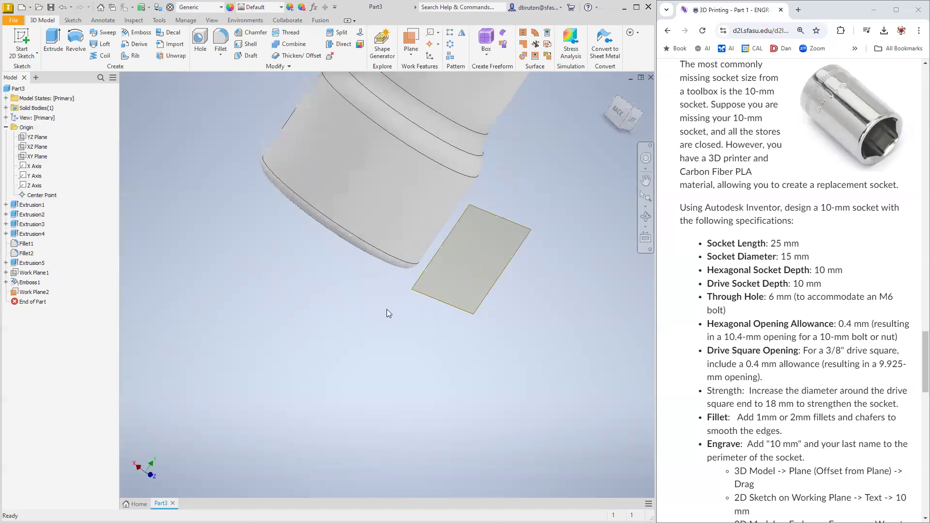
- Start a new text sketch on Work Plane2
{"action": "left_click", "coordinate": [417, 287]}
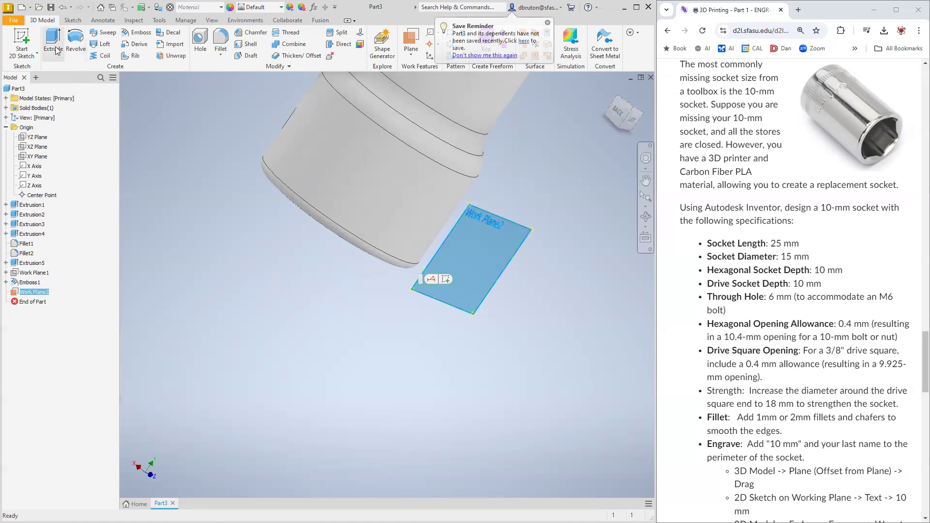
{"action": "left_click", "coordinate": [72, 20]}
{"action": "left_click", "coordinate": [158, 44]}
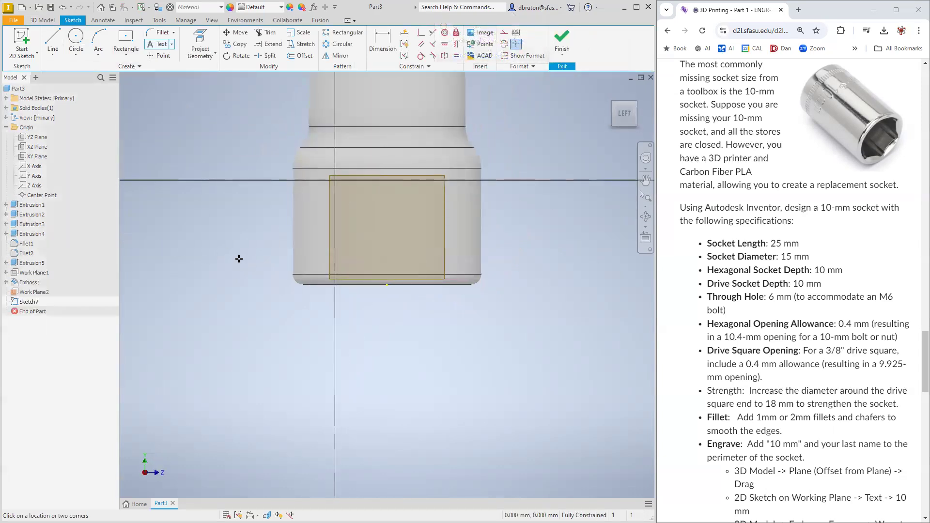
- Place the sketch text 'ENGR 2310' and drag it across Work Plane2 on the socket's side
{"action": "left_click", "coordinate": [371, 320]}
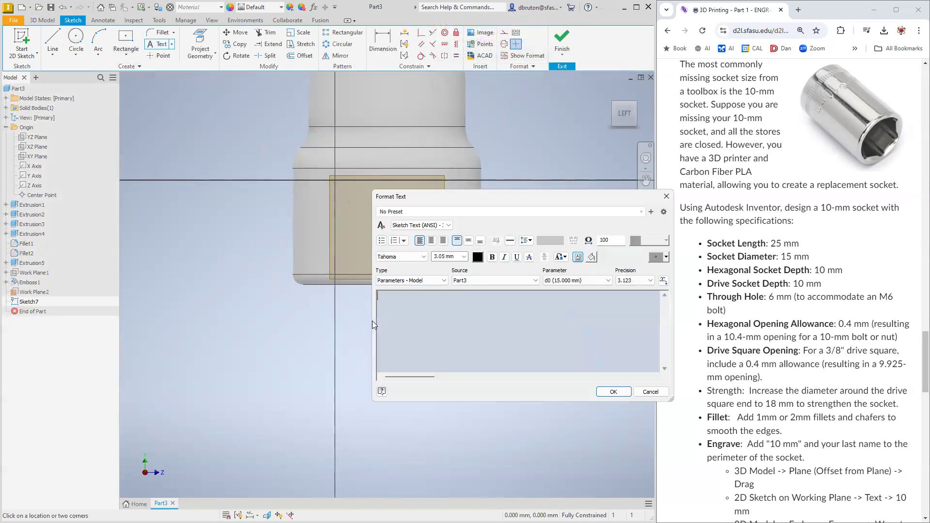
{"action": "type", "text": "ENGR 2310"}
{"action": "left_click", "coordinate": [613, 391]}
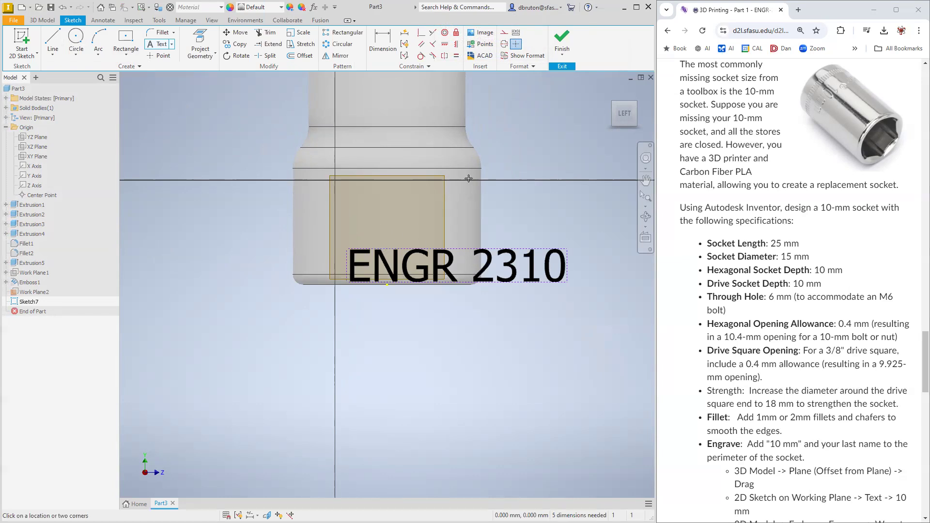
{"action": "left_click", "coordinate": [445, 267]}
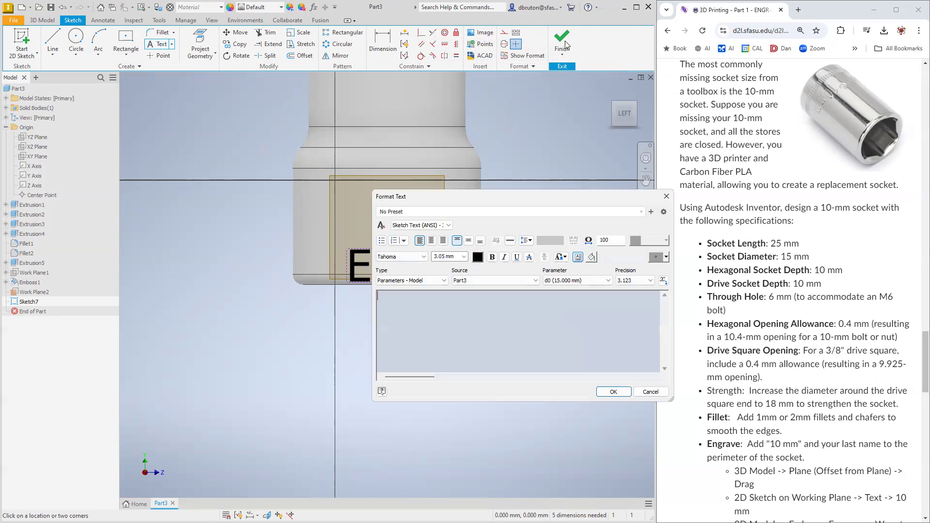
{"action": "left_click", "coordinate": [666, 196]}
{"action": "key", "text": "Escape"}
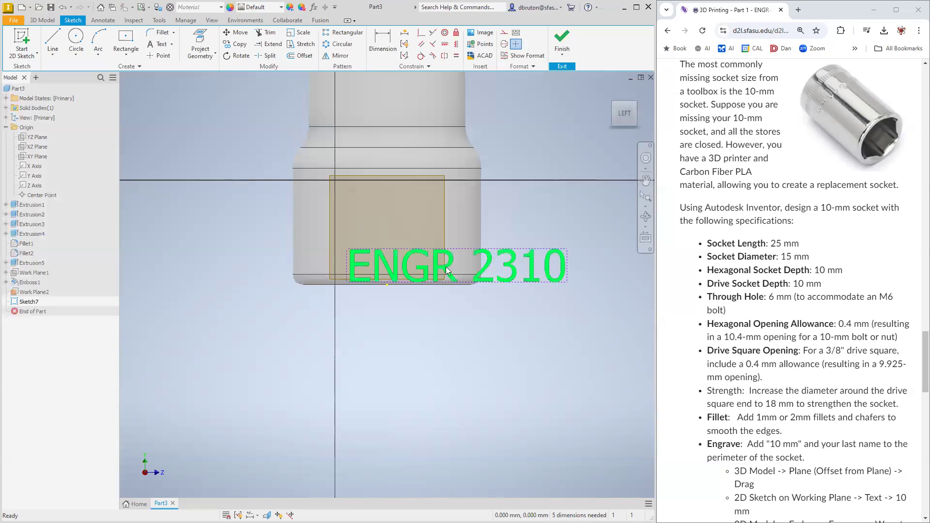
{"action": "left_click_drag", "start_coordinate": [444, 263], "coordinate": [380, 233]}
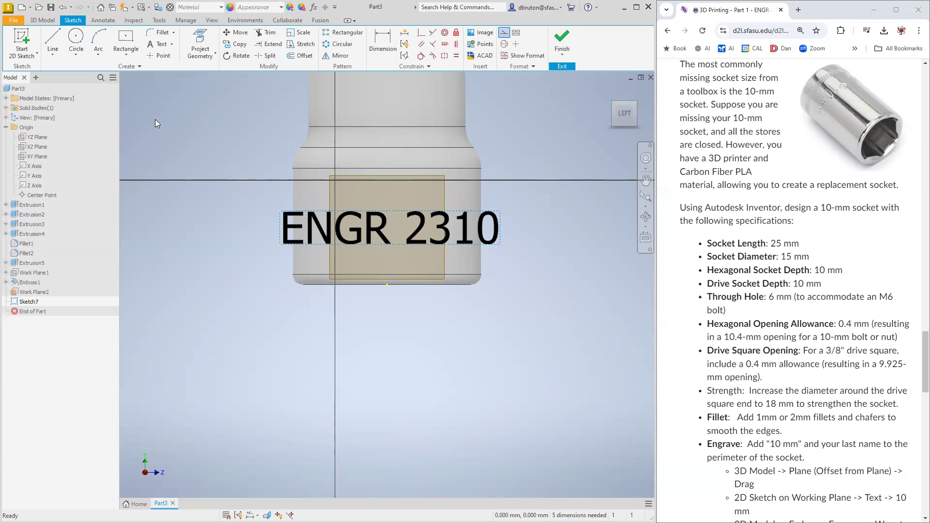
- Cut-emboss the ENGR 2310 text, wrapped onto the socket's round outer face
{"action": "left_click", "coordinate": [42, 21]}
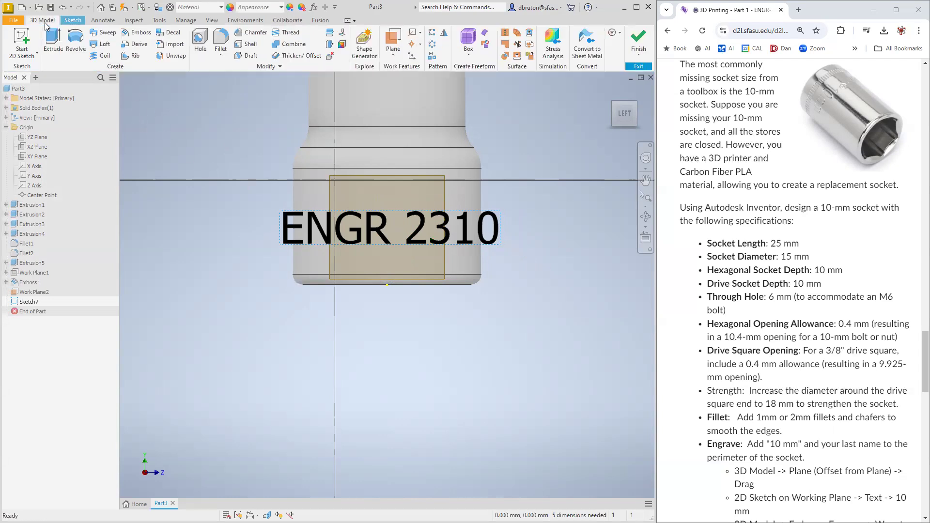
{"action": "left_click", "coordinate": [138, 33]}
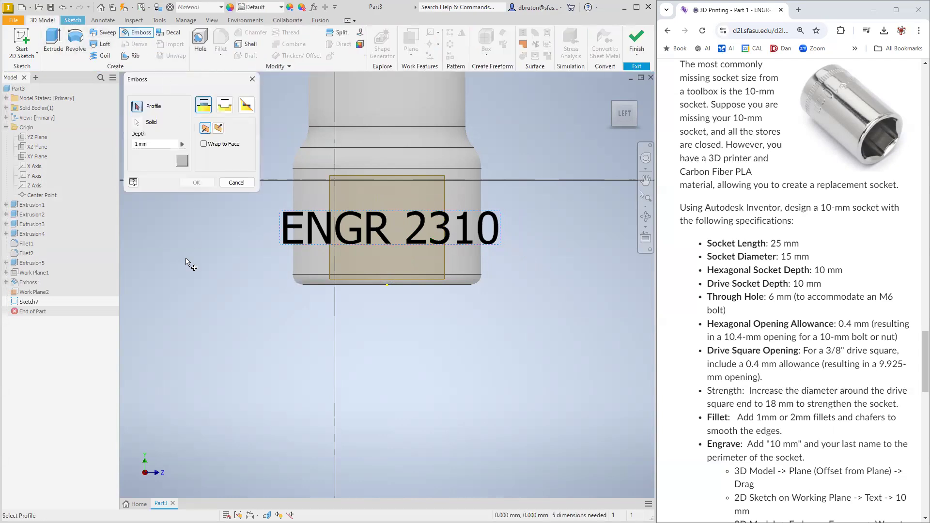
{"action": "left_click", "coordinate": [228, 107]}
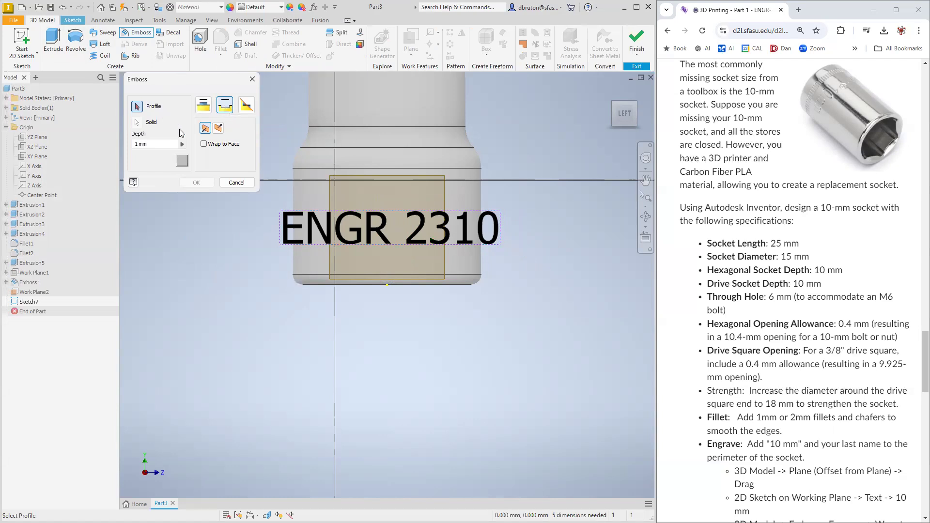
{"action": "left_click", "coordinate": [310, 236]}
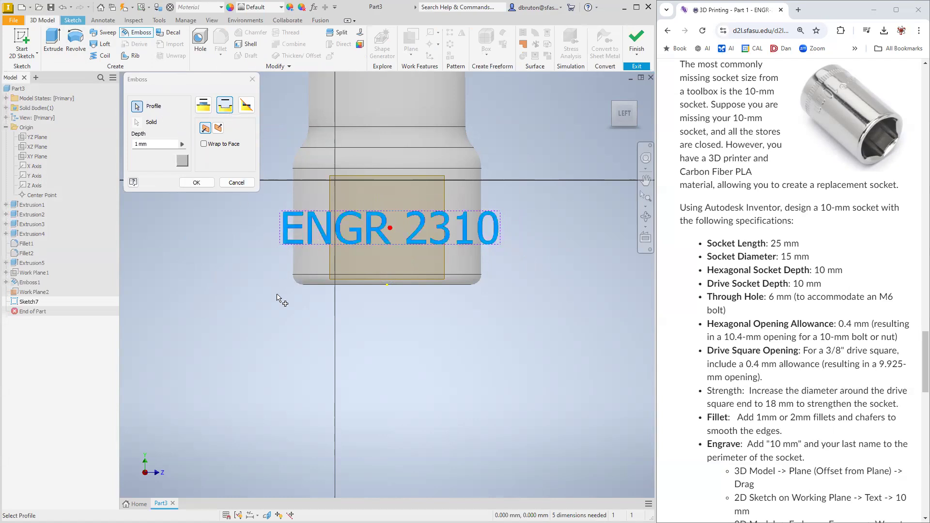
{"action": "left_click", "coordinate": [203, 144]}
{"action": "left_click", "coordinate": [204, 160]}
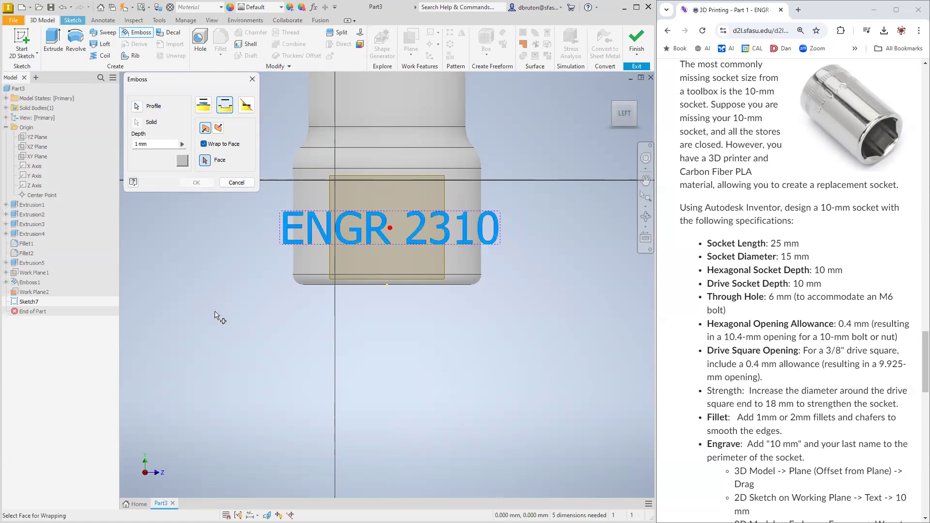
{"action": "middle_click_drag", "start_coordinate": [218, 316], "coordinate": [280, 200], "text": "shift"}
{"action": "left_click", "coordinate": [279, 191]}
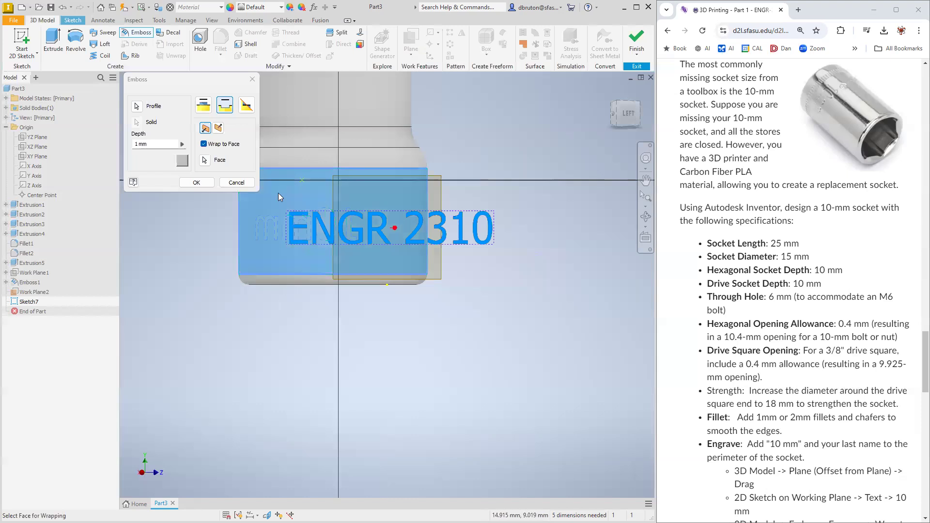
{"action": "middle_click_drag", "start_coordinate": [232, 351], "coordinate": [281, 303]}
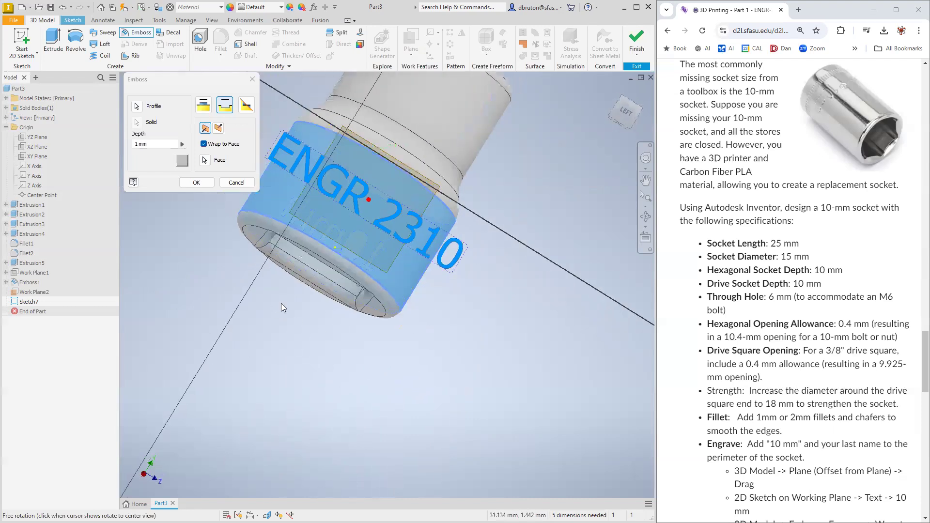
{"action": "left_click", "coordinate": [188, 182]}
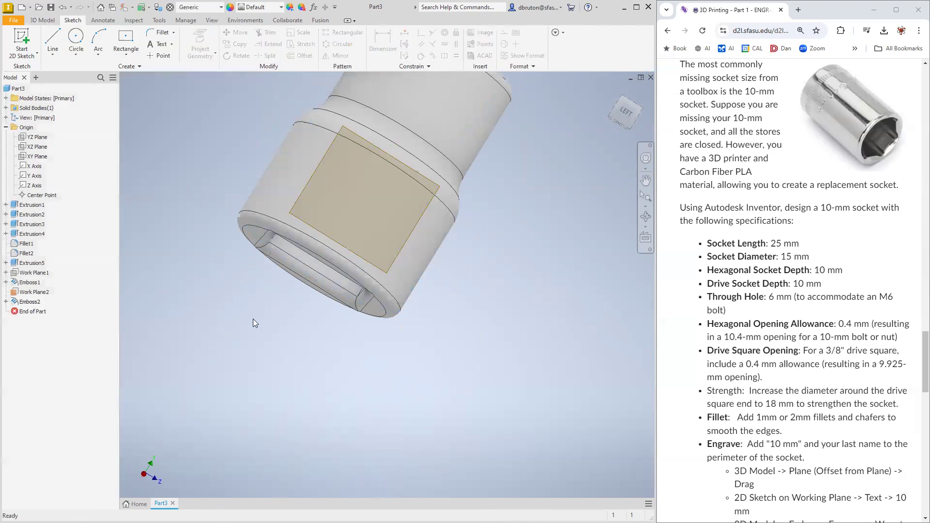
{"action": "middle_click_drag", "start_coordinate": [253, 319], "coordinate": [325, 376], "text": "shift"}
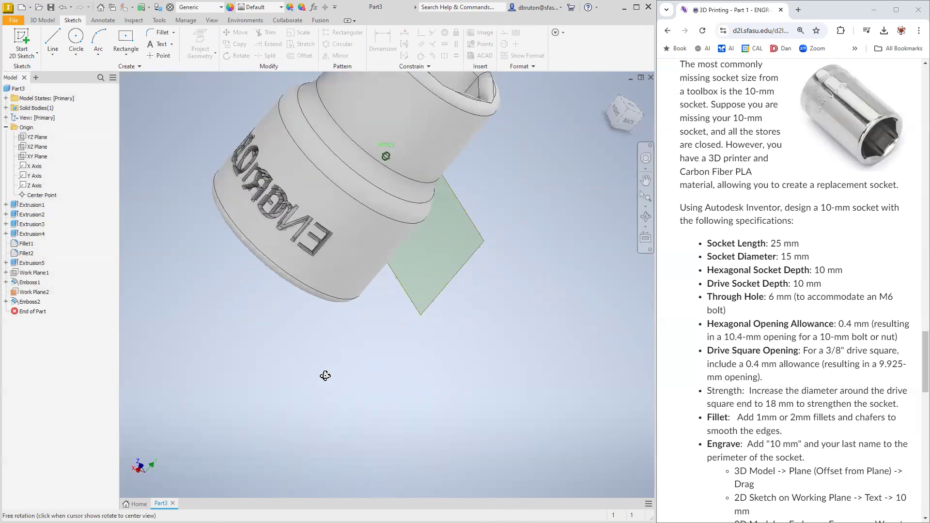
{"action": "key", "text": "F5"}
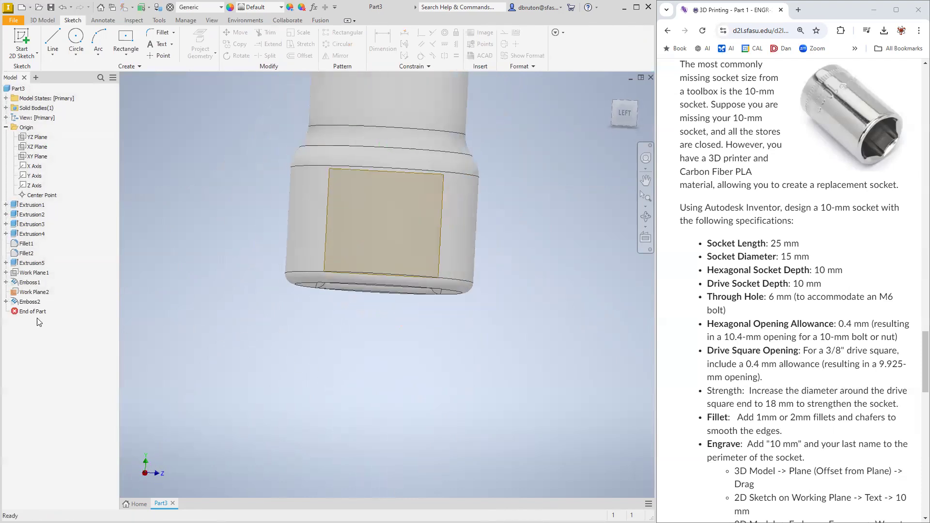
- Reopen the Emboss2 feature for editing and confirm its settings
{"action": "right_click", "coordinate": [30, 302]}
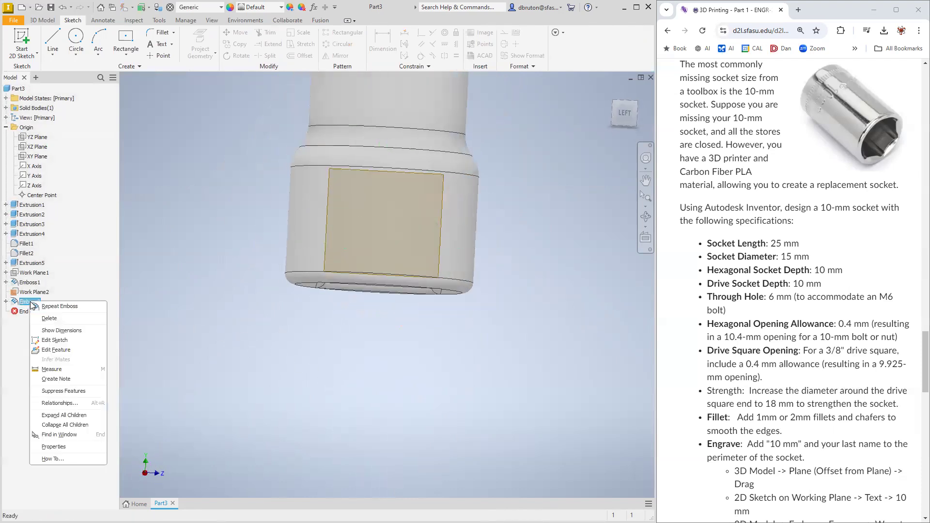
{"action": "left_click", "coordinate": [56, 349]}
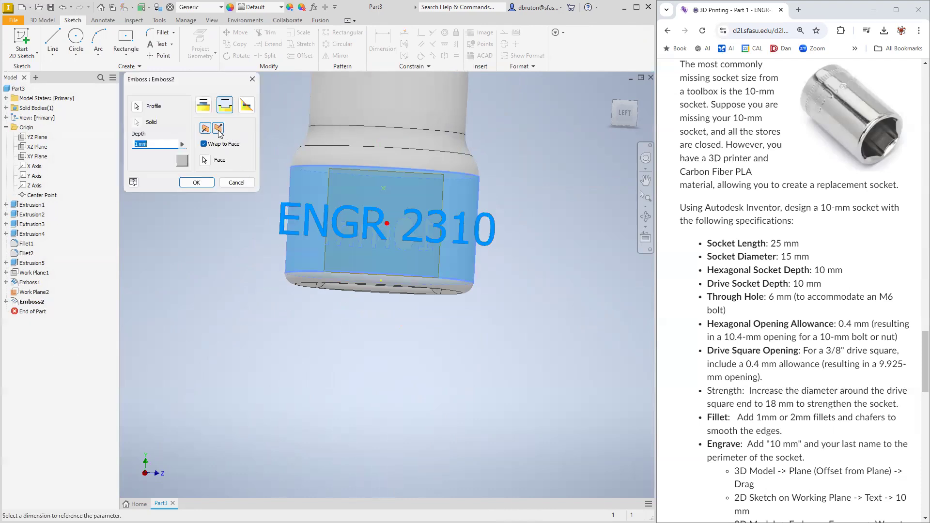
{"action": "left_click", "coordinate": [196, 183]}
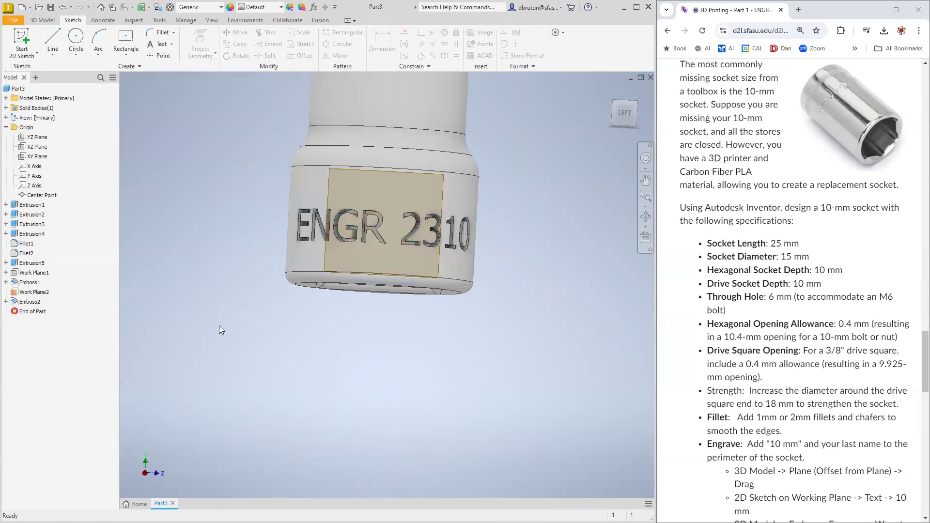
{"action": "middle_click_drag", "start_coordinate": [219, 326], "coordinate": [271, 324], "text": "shift"}
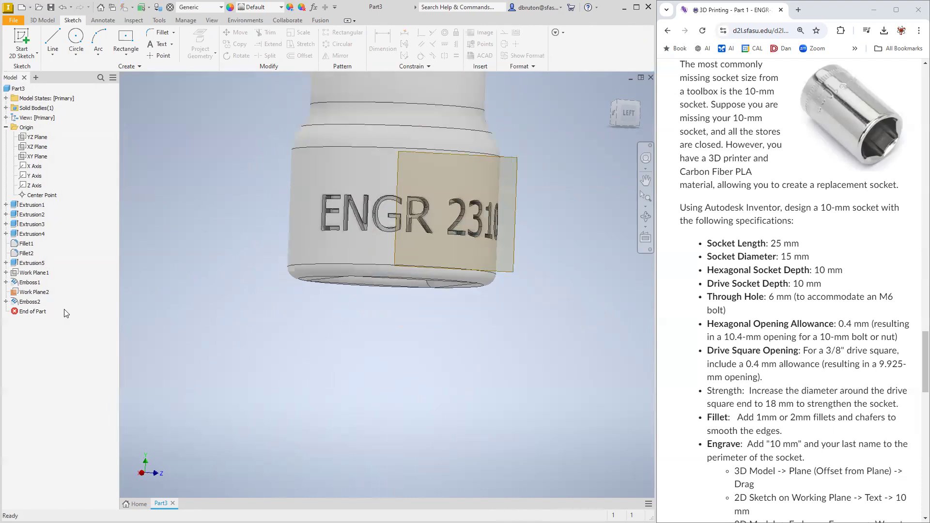
- Hide Work Plane2 and return to the isometric home view
{"action": "right_click", "coordinate": [41, 297]}
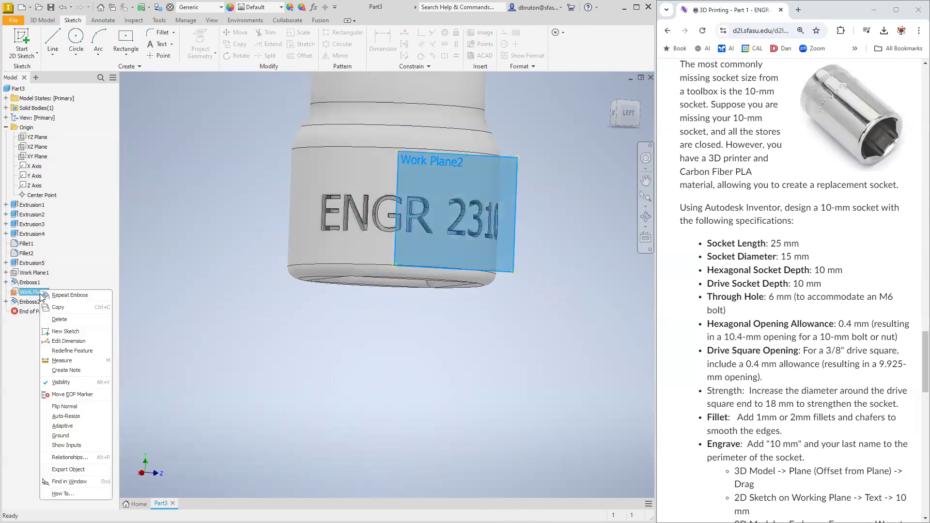
{"action": "left_click", "coordinate": [61, 382]}
{"action": "middle_click_drag", "start_coordinate": [284, 321], "coordinate": [394, 280], "text": "shift"}
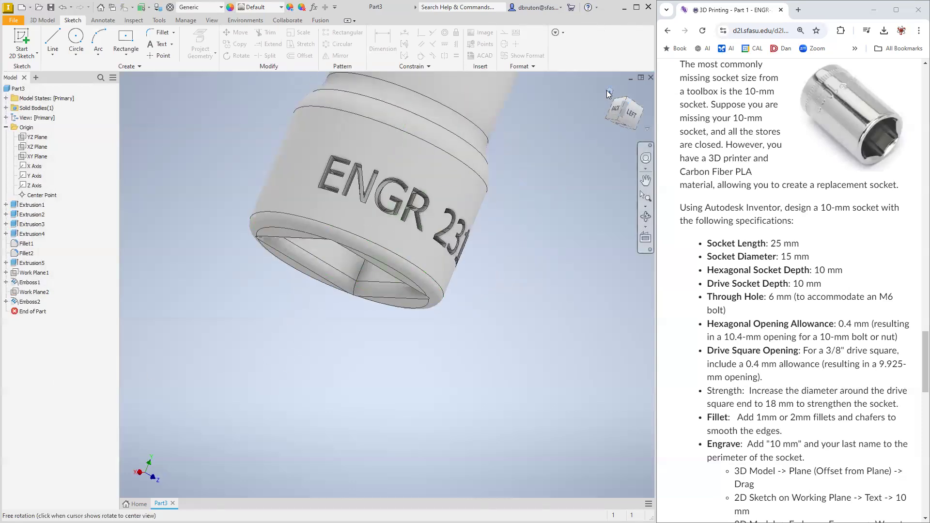
{"action": "left_click", "coordinate": [606, 90]}
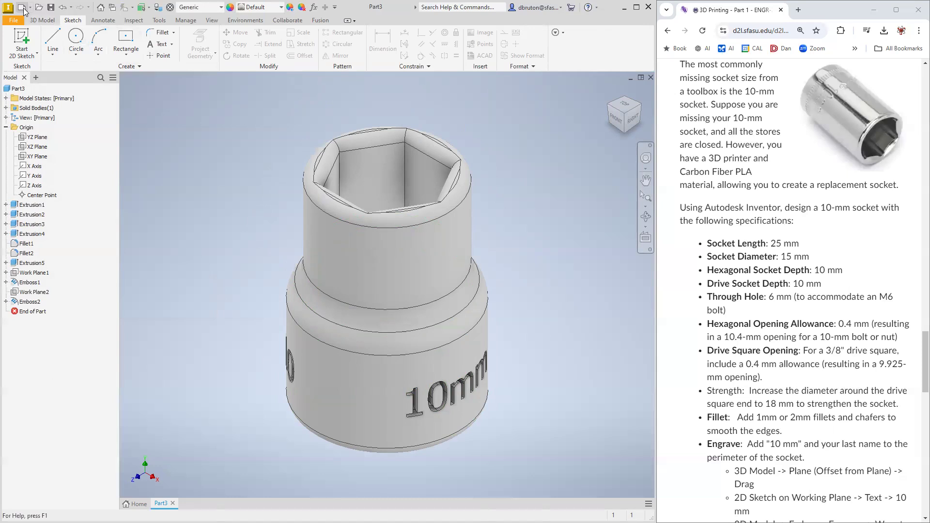
{"action": "left_click", "coordinate": [19, 22]}
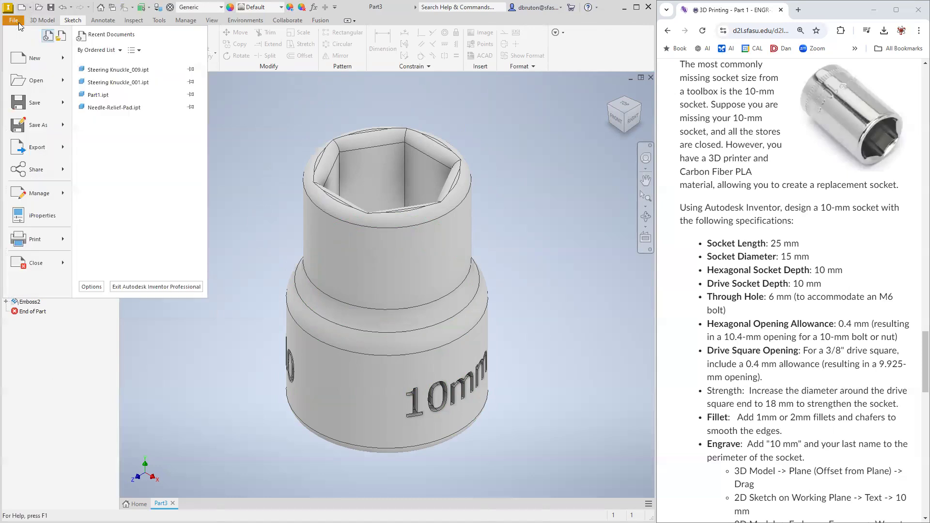
{"action": "left_click", "coordinate": [34, 125]}
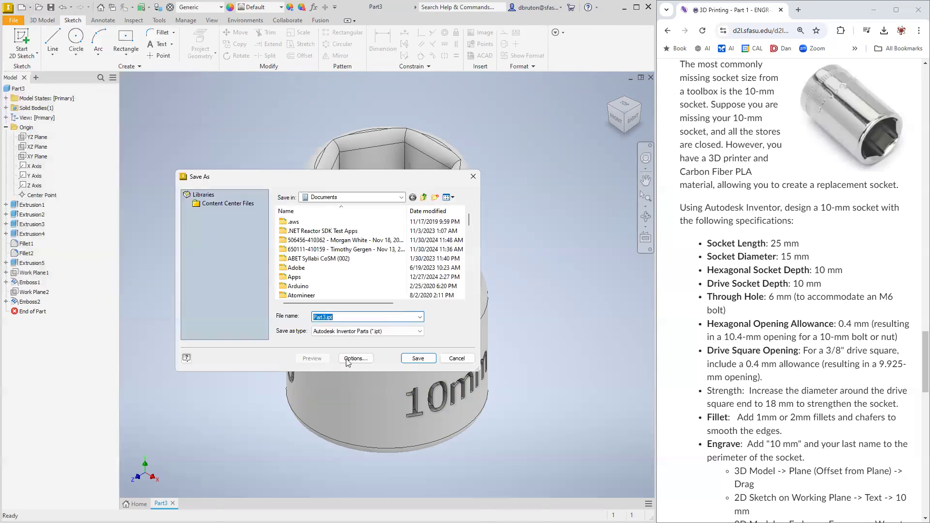
{"action": "left_click", "coordinate": [419, 331]}
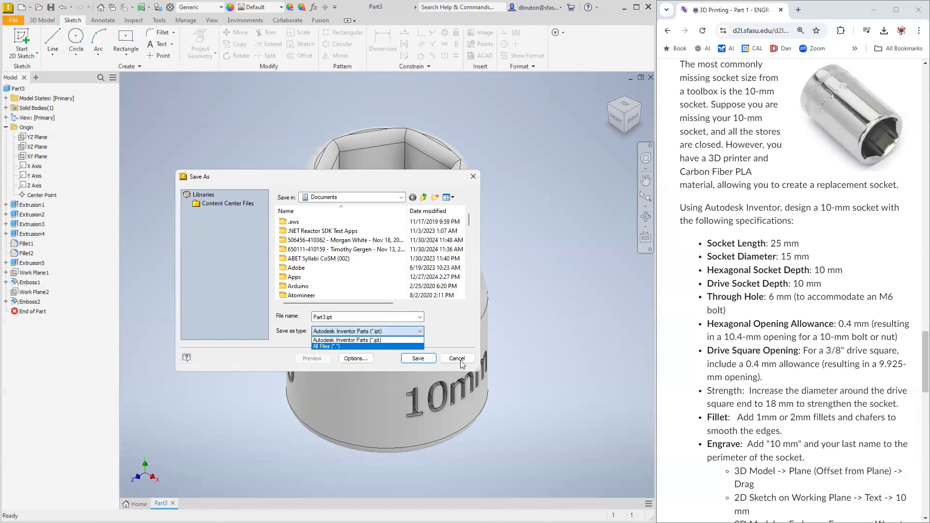
{"action": "left_click", "coordinate": [372, 340]}
{"action": "left_click", "coordinate": [456, 359]}
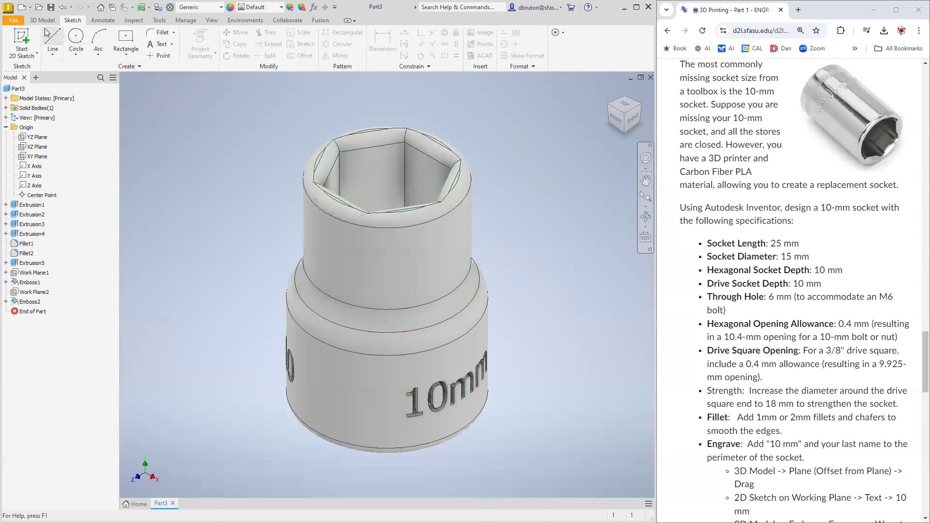
{"action": "left_click", "coordinate": [11, 21]}
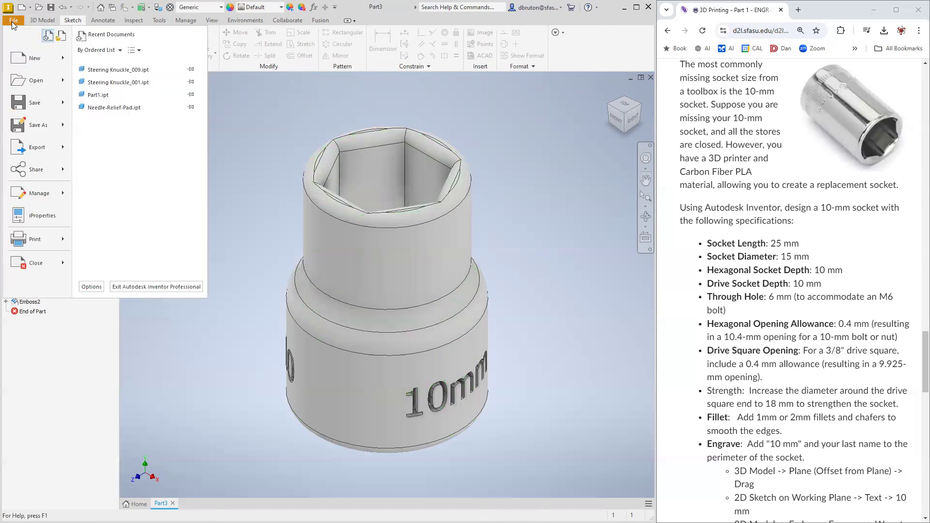
{"action": "mouse_move", "coordinate": [29, 147]}
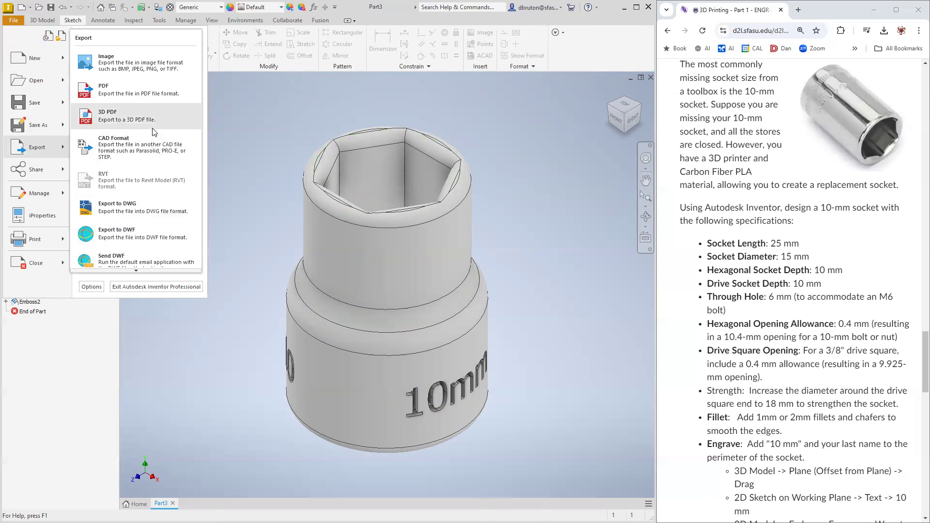
{"action": "scroll", "coordinate": [144, 247], "scroll_direction": "down", "scroll_amount": 1}
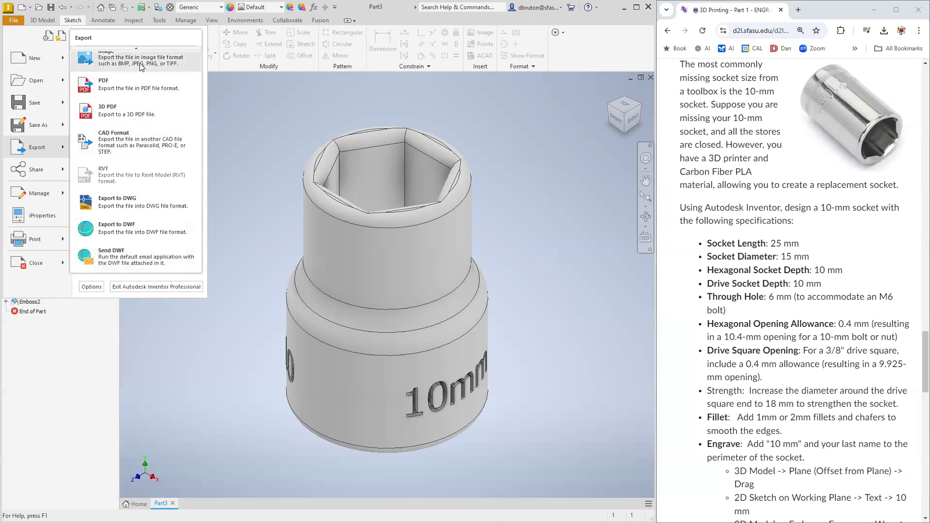
{"action": "scroll", "coordinate": [136, 63], "scroll_direction": "up", "scroll_amount": 1}
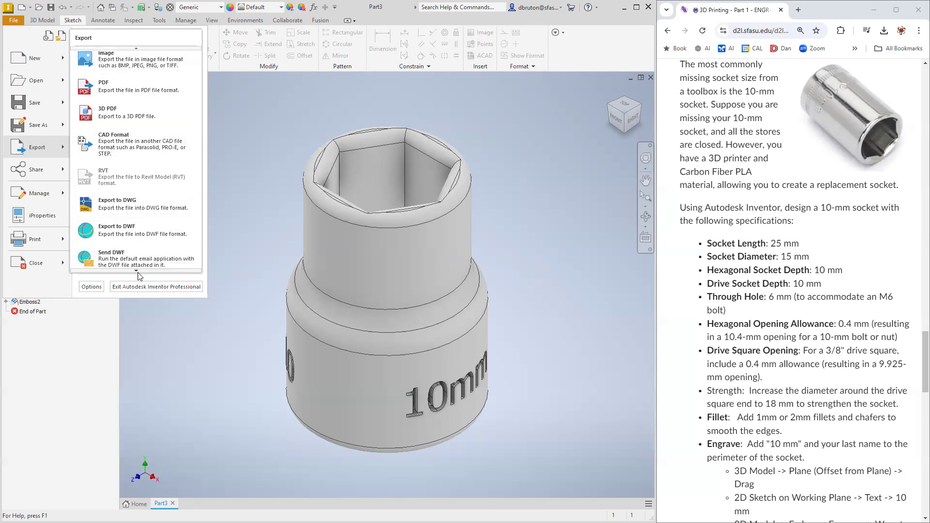
{"action": "left_click", "coordinate": [133, 259]}
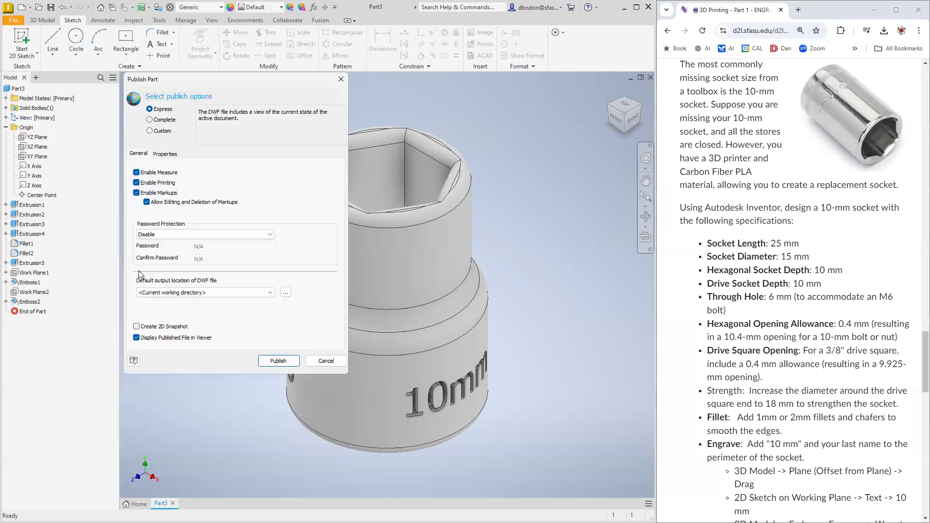
{"action": "left_click", "coordinate": [313, 360]}
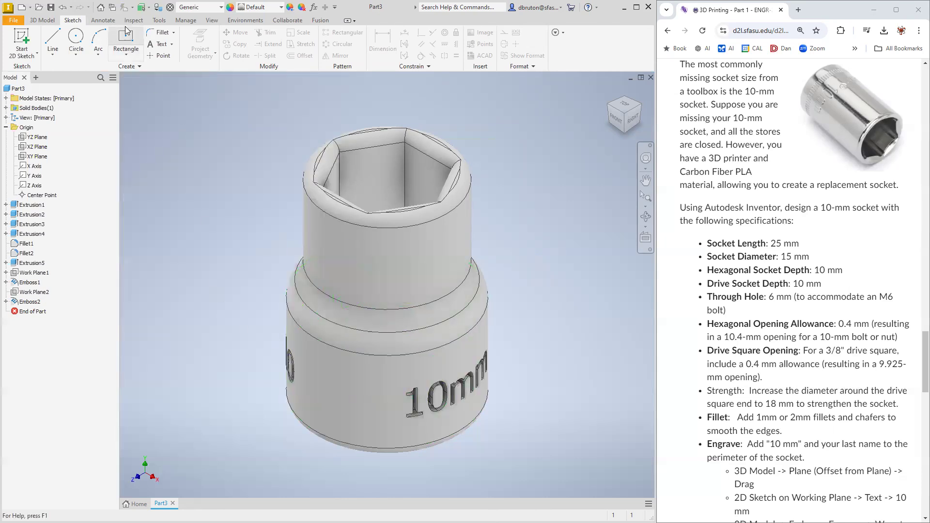
- Apply Stainless Steel, Austenitic from the Material Browser library to the socket part
{"action": "left_click", "coordinate": [185, 23]}
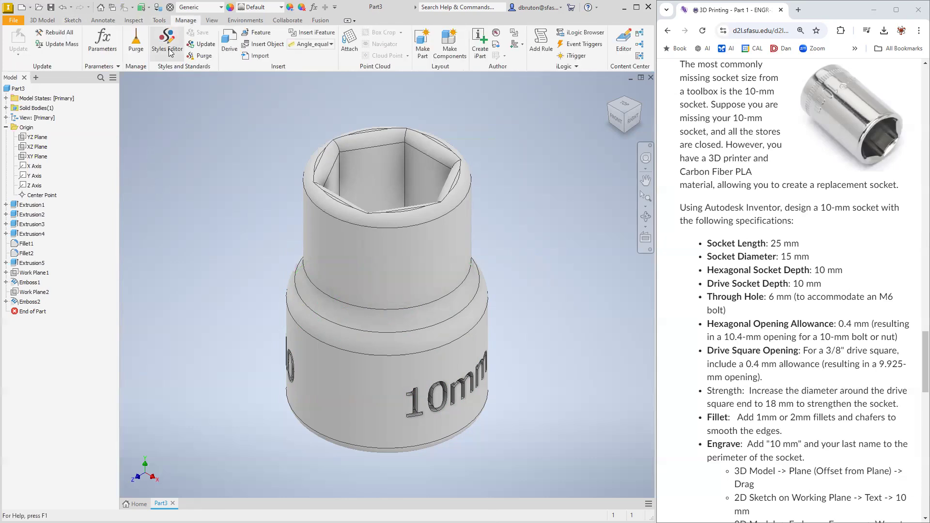
{"action": "left_click", "coordinate": [159, 21]}
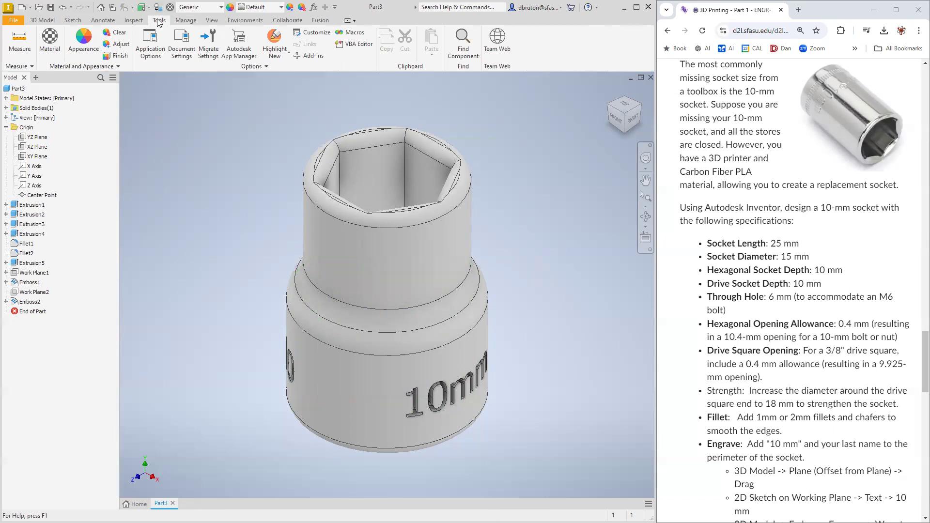
{"action": "left_click", "coordinate": [49, 42]}
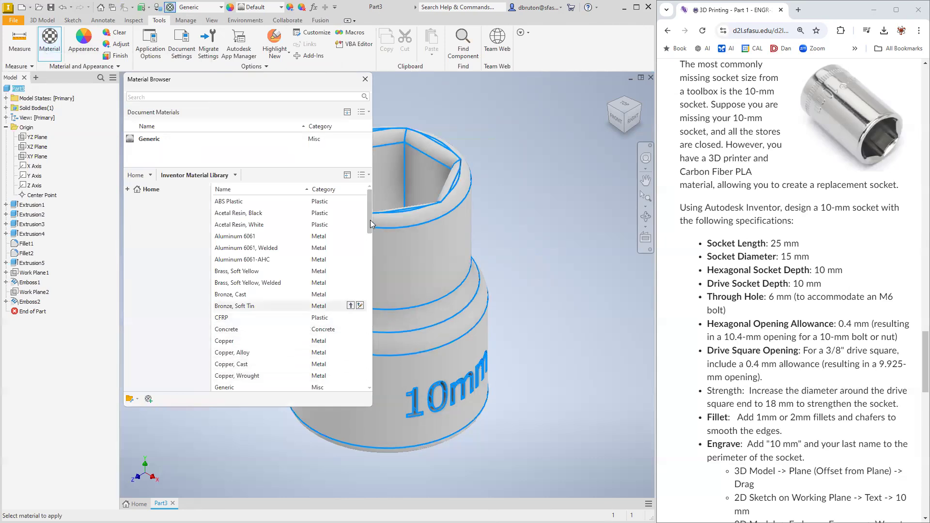
{"action": "scroll", "coordinate": [371, 237], "scroll_direction": "down", "scroll_amount": 2}
{"action": "left_click_drag", "start_coordinate": [371, 240], "coordinate": [368, 327]}
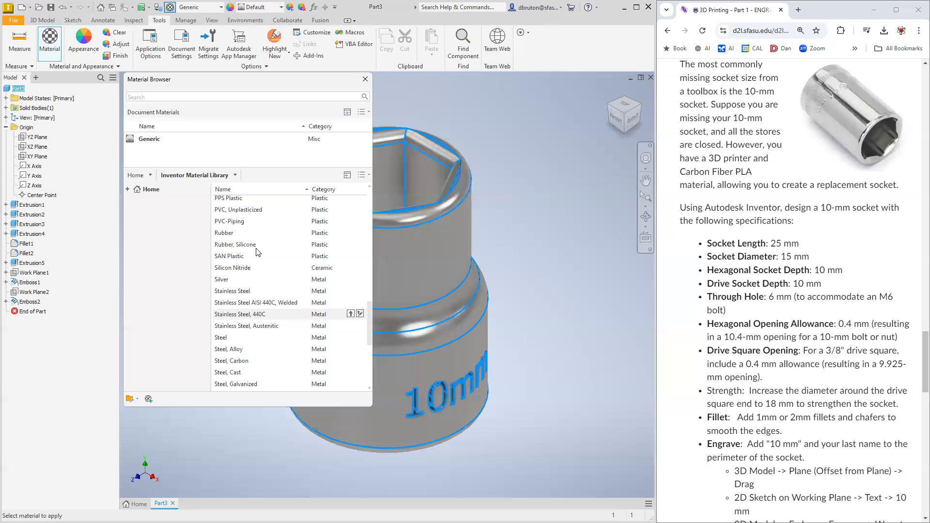
{"action": "left_click", "coordinate": [252, 326]}
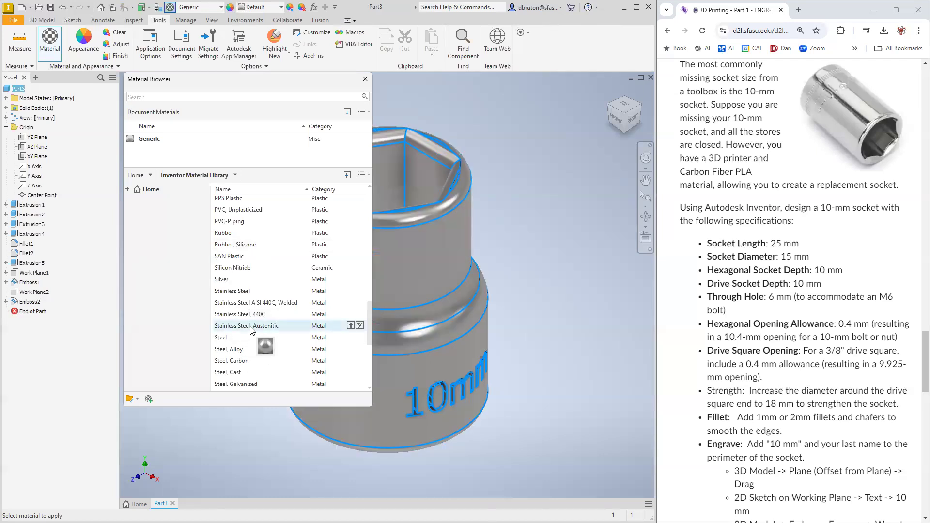
{"action": "left_click", "coordinate": [350, 326]}
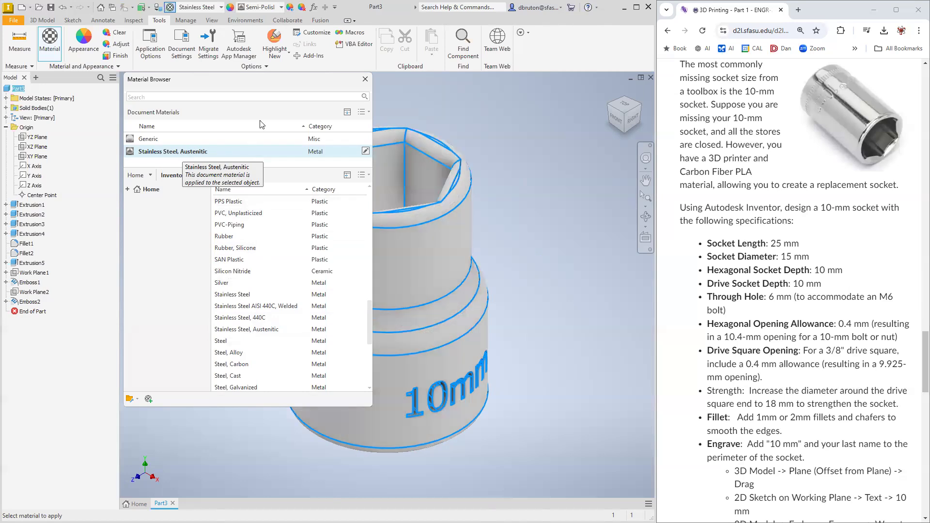
{"action": "left_click", "coordinate": [365, 81]}
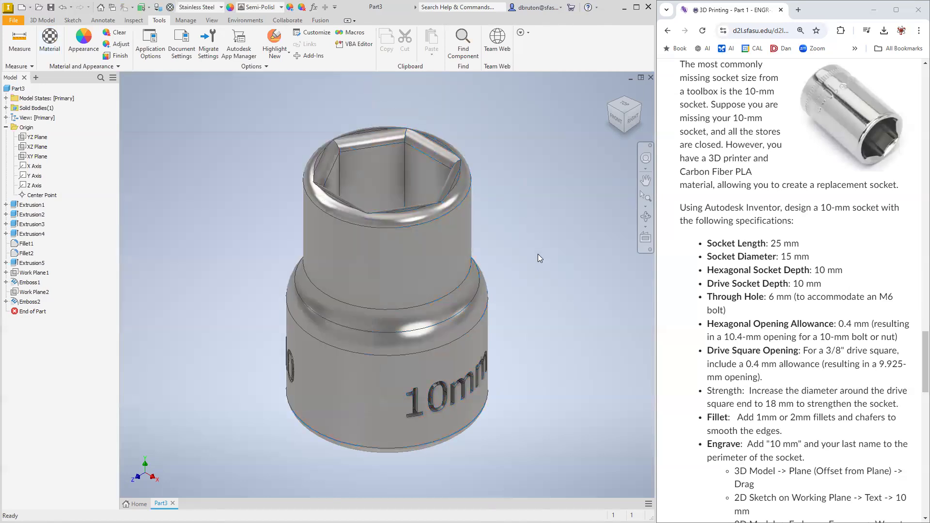
- Switch the visual style to Shaded without edges and orbit the socket to a side view
{"action": "left_click", "coordinate": [258, 396]}
{"action": "left_click", "coordinate": [185, 20]}
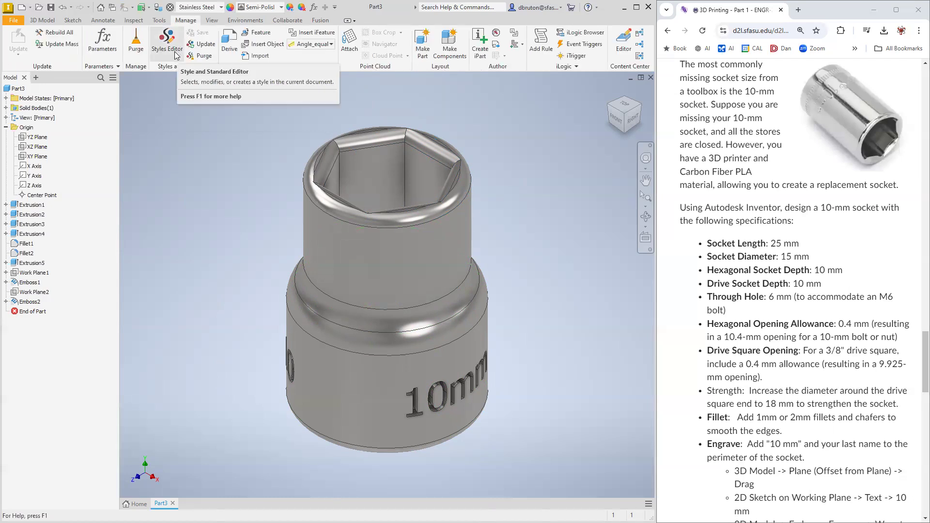
{"action": "left_click", "coordinate": [159, 20]}
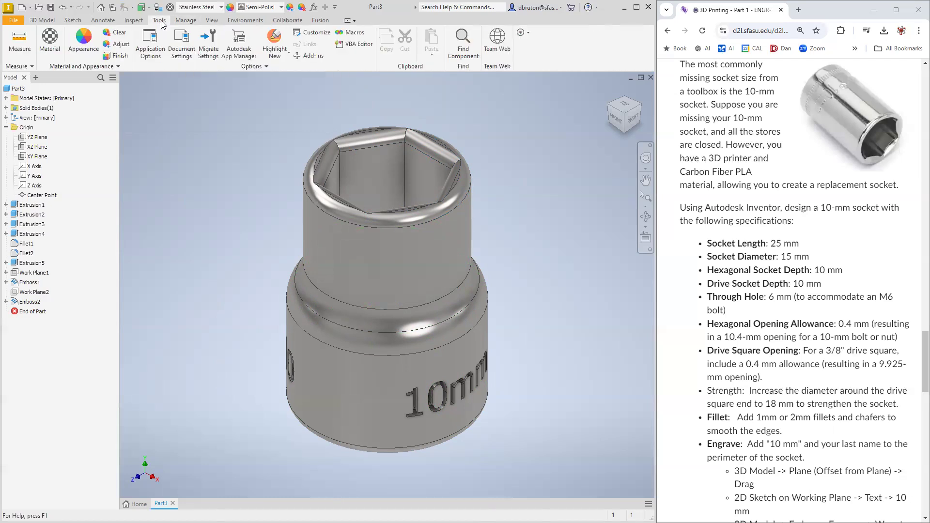
{"action": "left_click", "coordinate": [211, 20]}
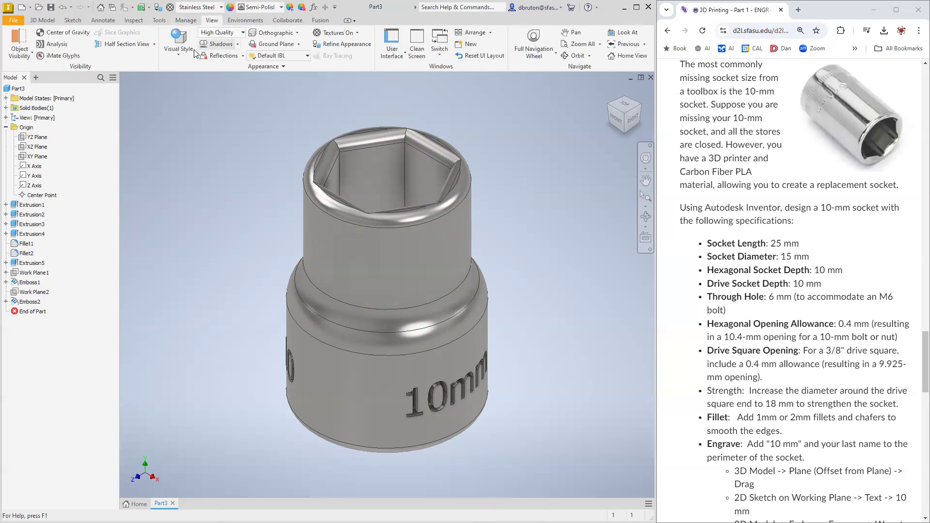
{"action": "left_click", "coordinate": [178, 56]}
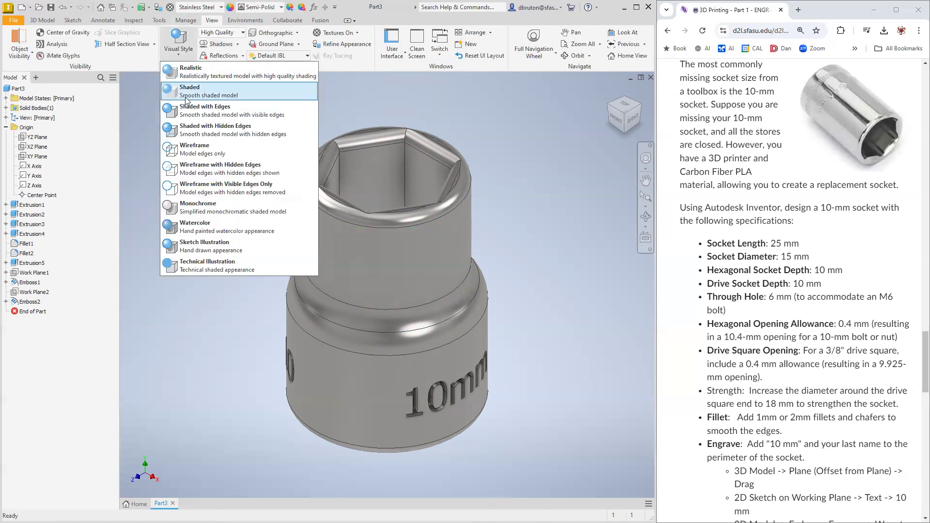
{"action": "left_click", "coordinate": [188, 93]}
{"action": "middle_click_drag", "start_coordinate": [185, 231], "coordinate": [460, 291], "text": "shift"}
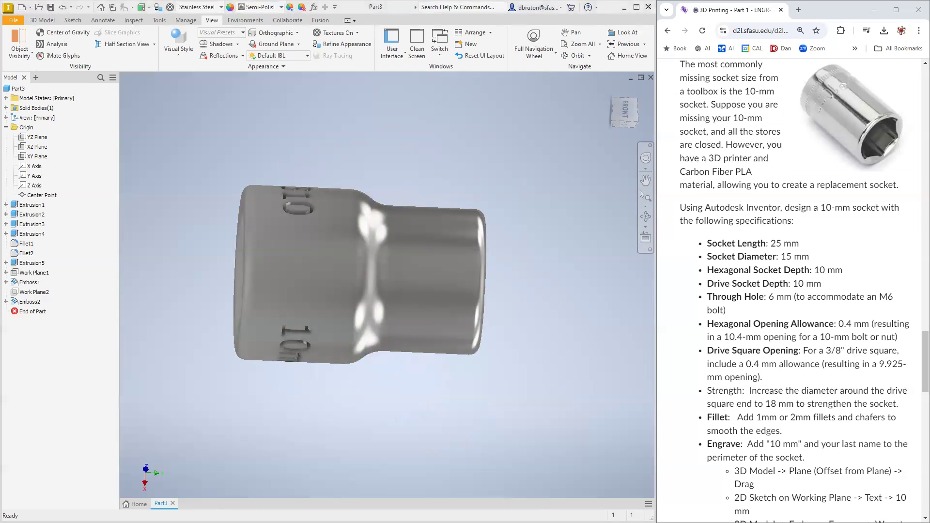
- Send the part to the 3D Print Service and accept the STL export settings
{"action": "key", "text": "F6"}
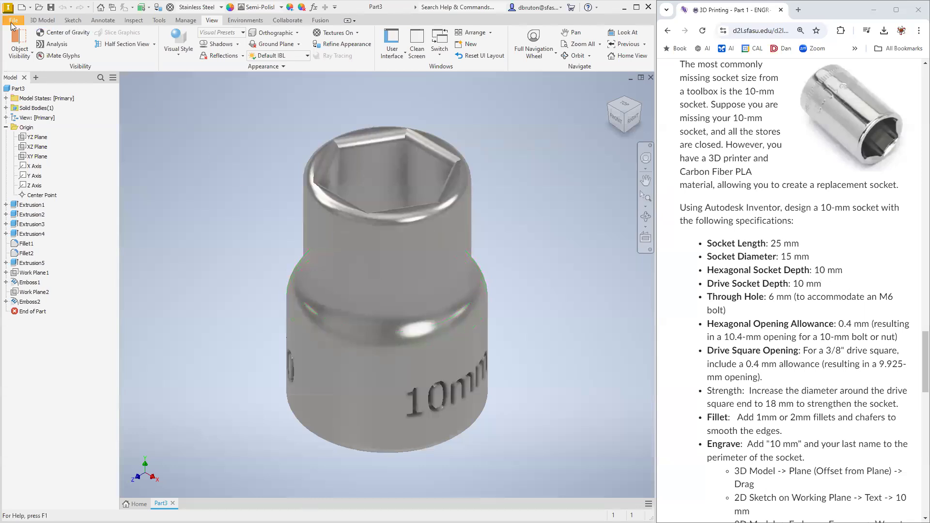
{"action": "left_click", "coordinate": [13, 22]}
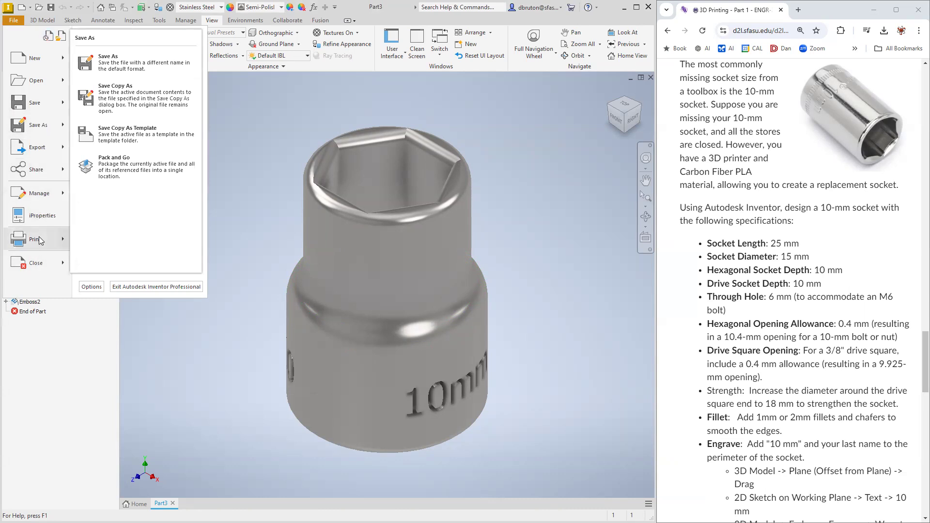
{"action": "mouse_move", "coordinate": [40, 239]}
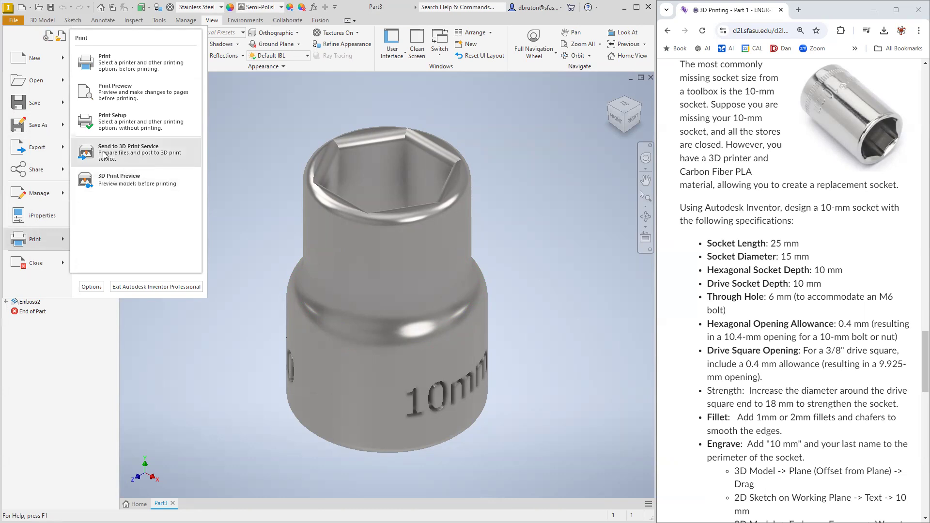
{"action": "left_click", "coordinate": [151, 153]}
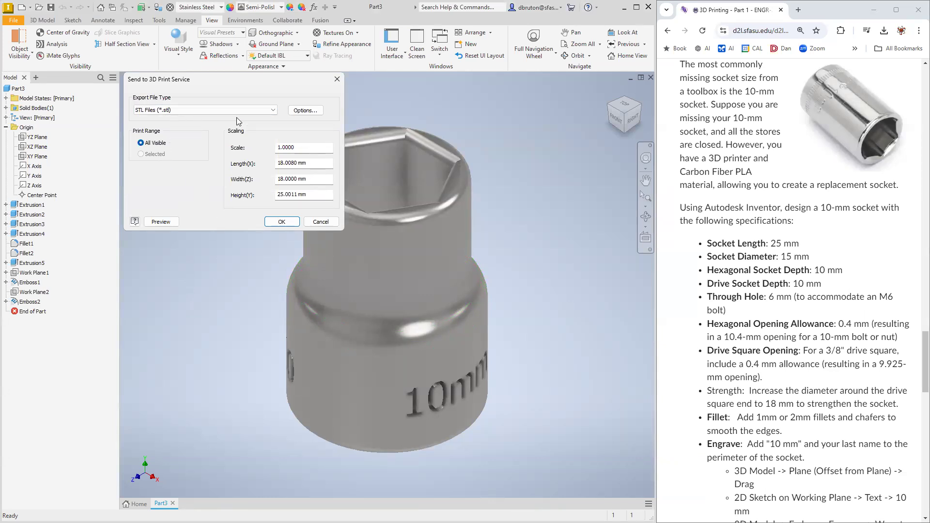
{"action": "left_click", "coordinate": [279, 222]}
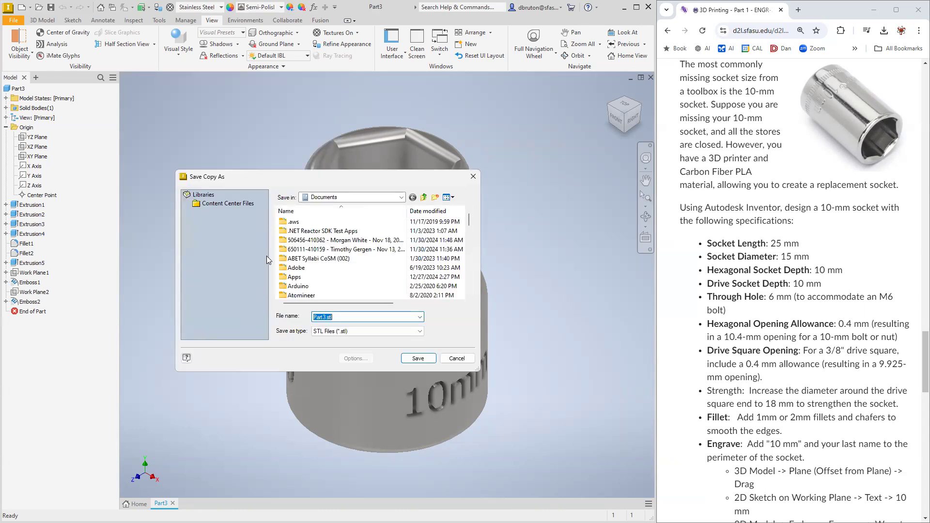
- Save the STL copy to the Desktop as 10mm-socket.stl
{"action": "left_click", "coordinate": [377, 196]}
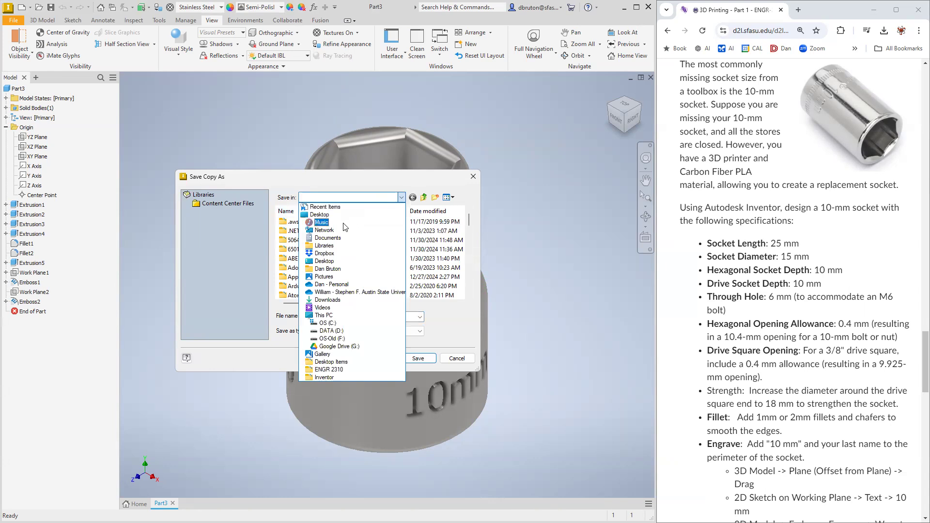
{"action": "left_click", "coordinate": [319, 214]}
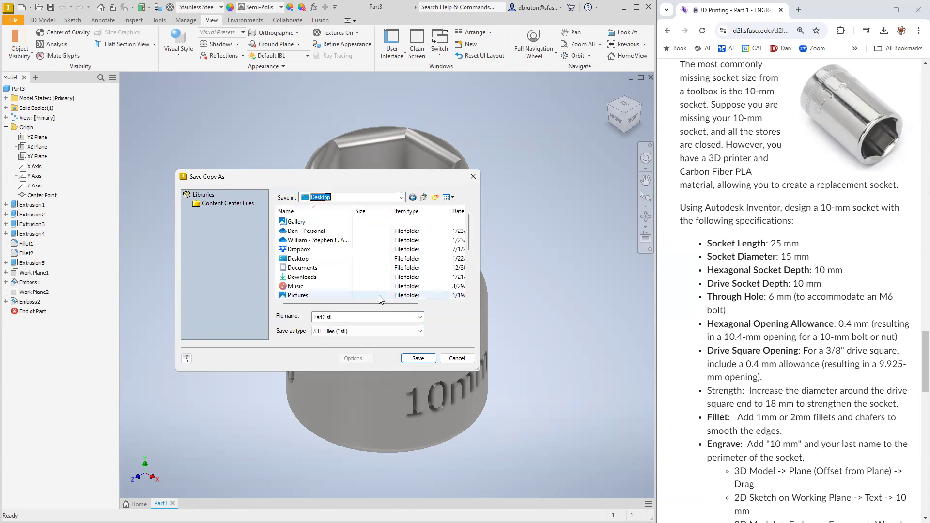
{"action": "left_click", "coordinate": [338, 316]}
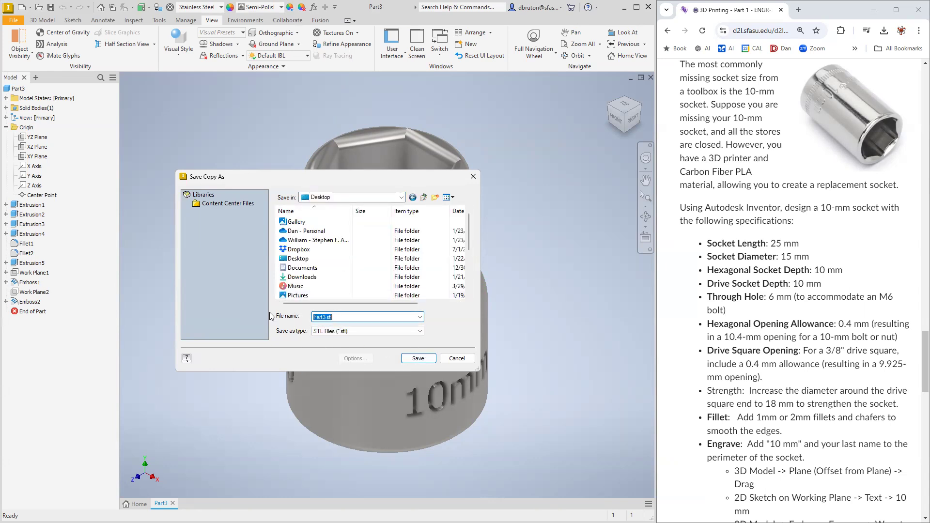
{"action": "type", "text": "10mm-socket.stl"}
{"action": "key", "text": "ctrl+a"}
{"action": "key", "text": "ctrl+c"}
{"action": "left_click", "coordinate": [419, 359]}
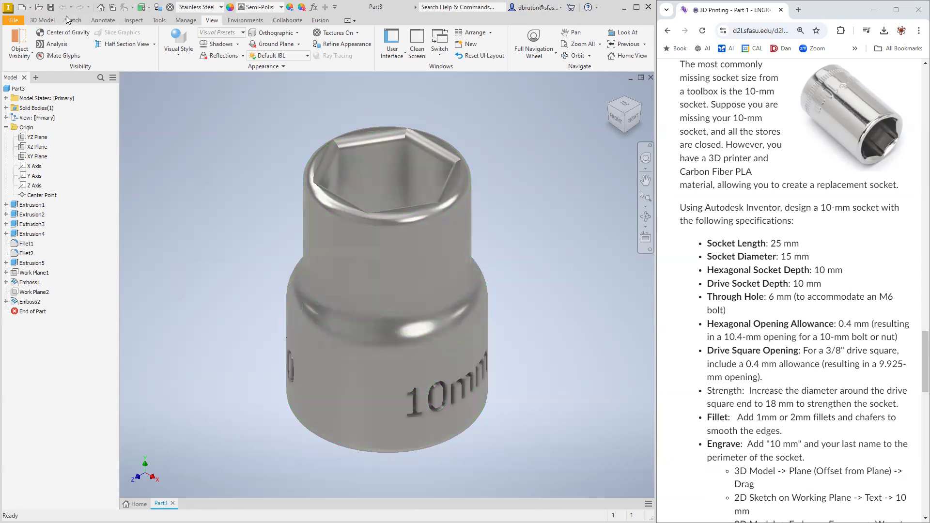
- In Save As, create a new folder named Chapter 2 inside ENGR 2310
{"action": "left_click", "coordinate": [20, 20]}
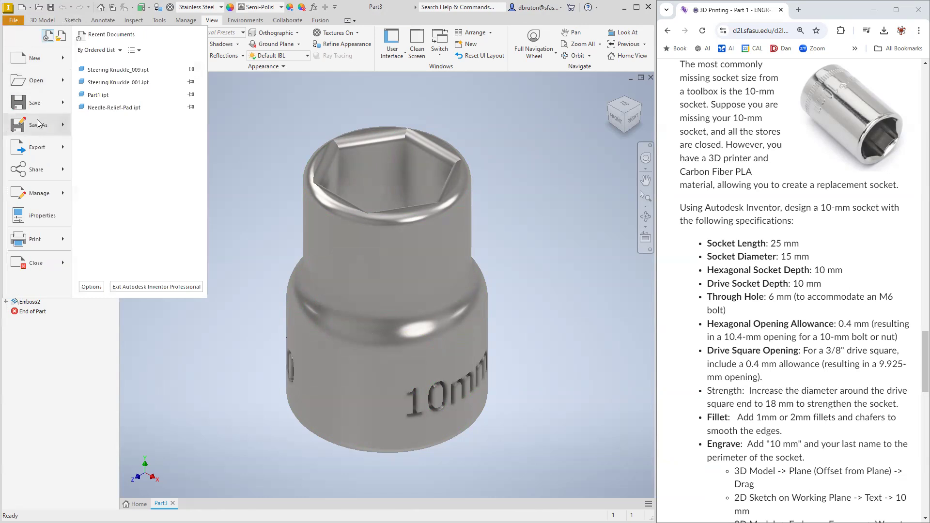
{"action": "left_click", "coordinate": [162, 174]}
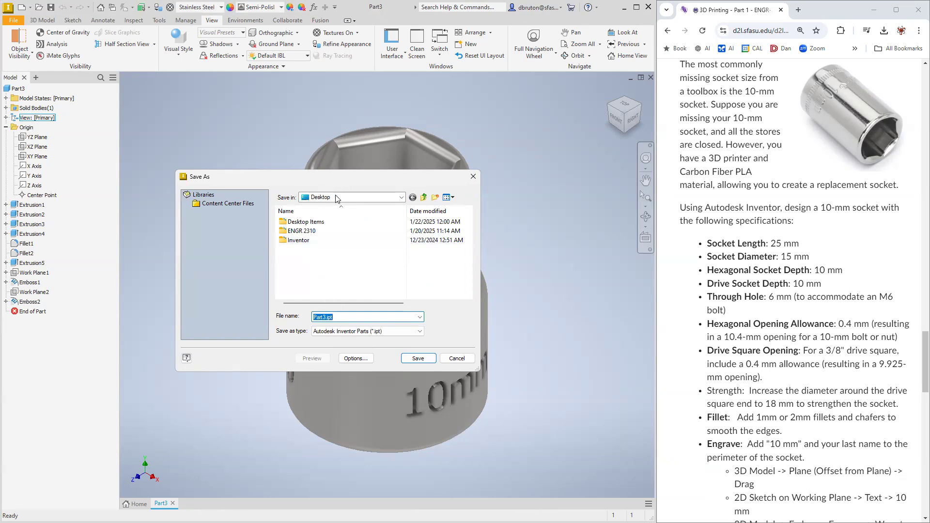
{"action": "double_click", "coordinate": [306, 230]}
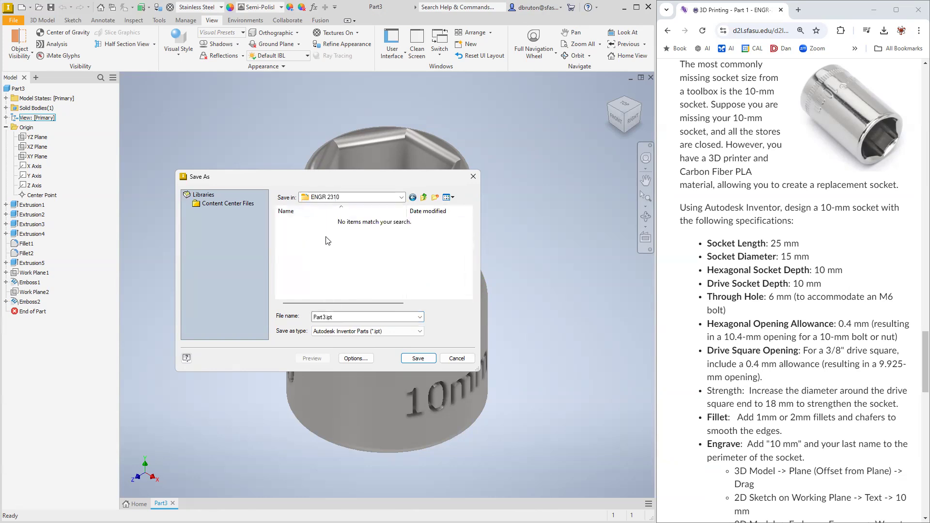
{"action": "right_click", "coordinate": [312, 250]}
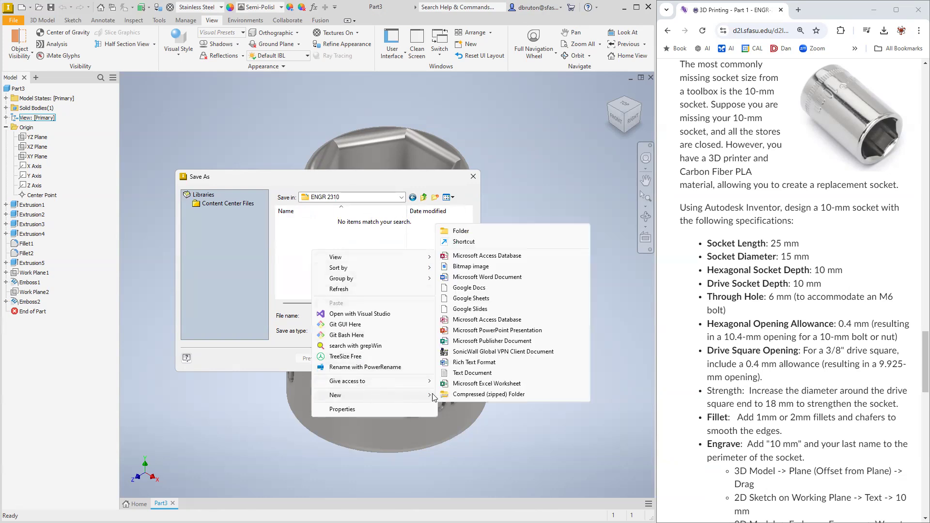
{"action": "mouse_move", "coordinate": [371, 394]}
{"action": "left_click", "coordinate": [475, 231]}
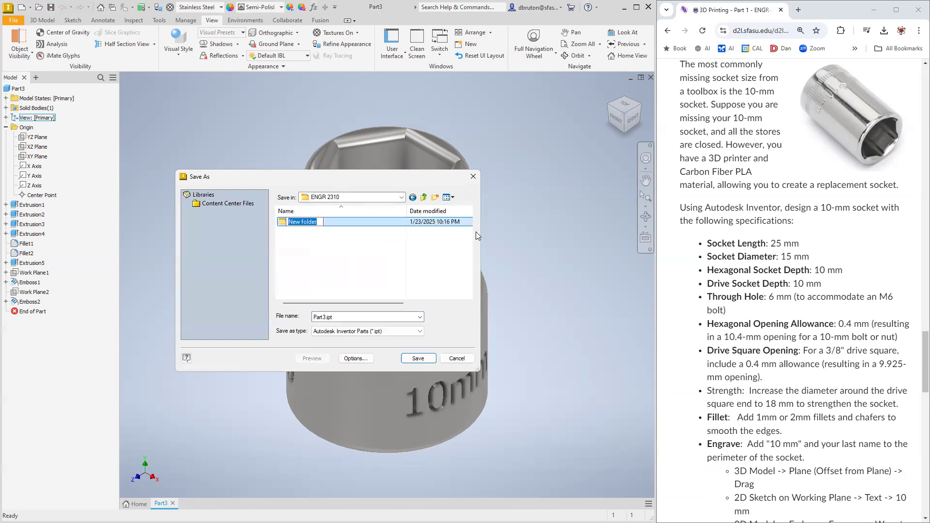
{"action": "type", "text": "ch"}
{"action": "key", "text": "BackSpace"}
{"action": "type", "text": "Chapter 2"}
{"action": "key", "text": "Return"}
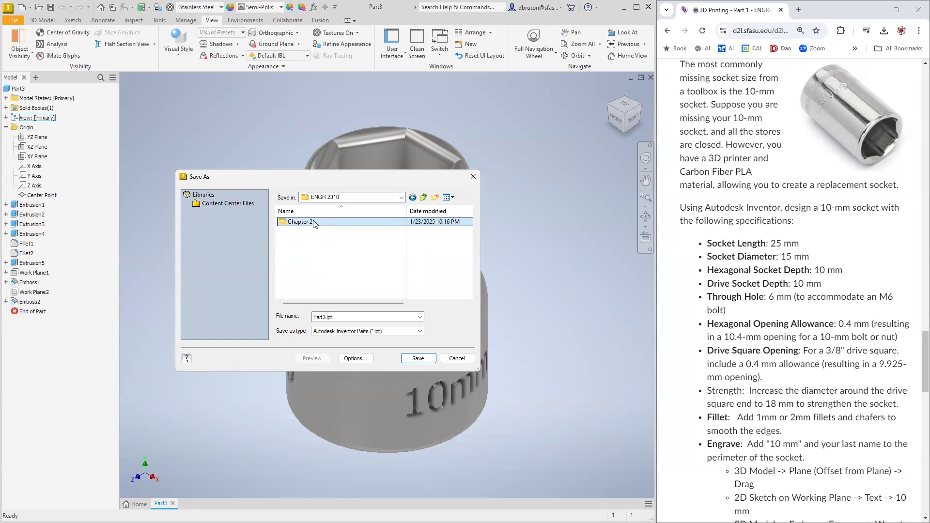
- Save the part as 10mm-socket in the Chapter 2 folder
{"action": "left_click", "coordinate": [299, 315]}
{"action": "key", "text": "ctrl+v"}
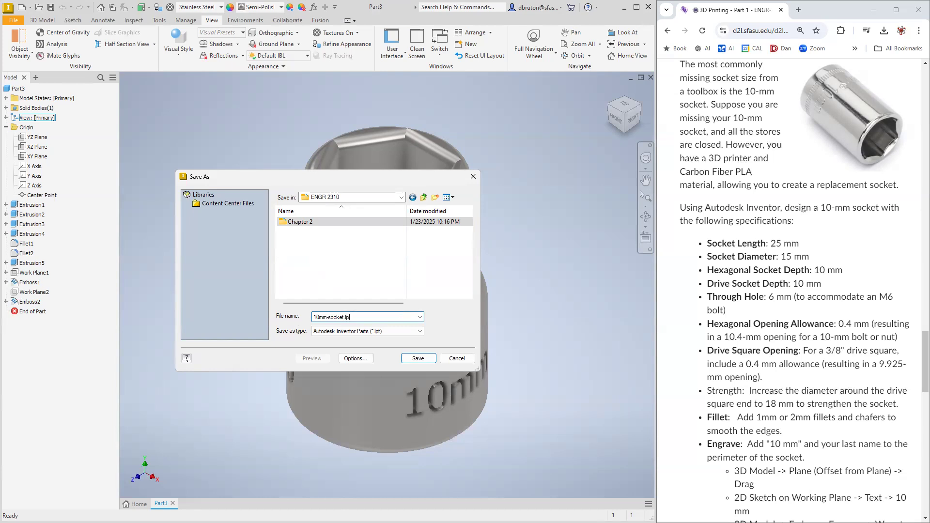
{"action": "double_click", "coordinate": [302, 225]}
{"action": "left_click", "coordinate": [421, 358]}
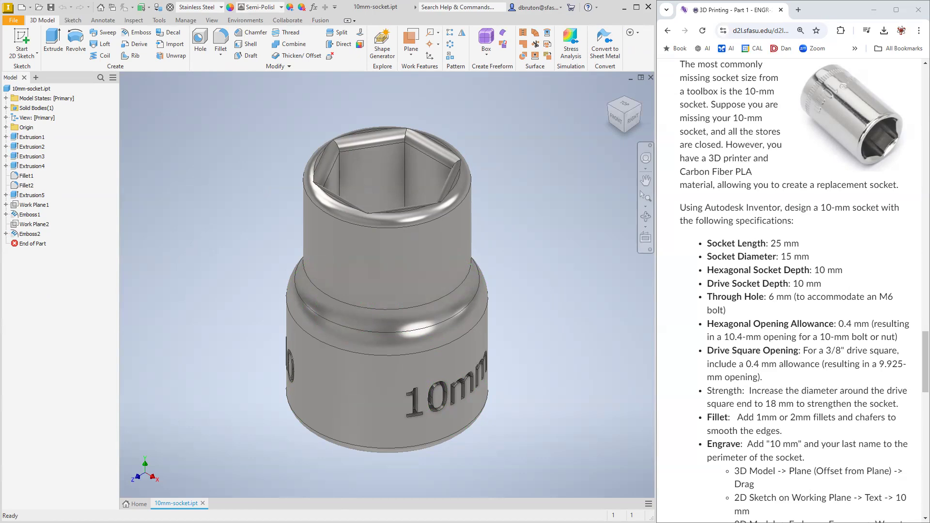
{"action": "key", "text": "alt+Tab"}
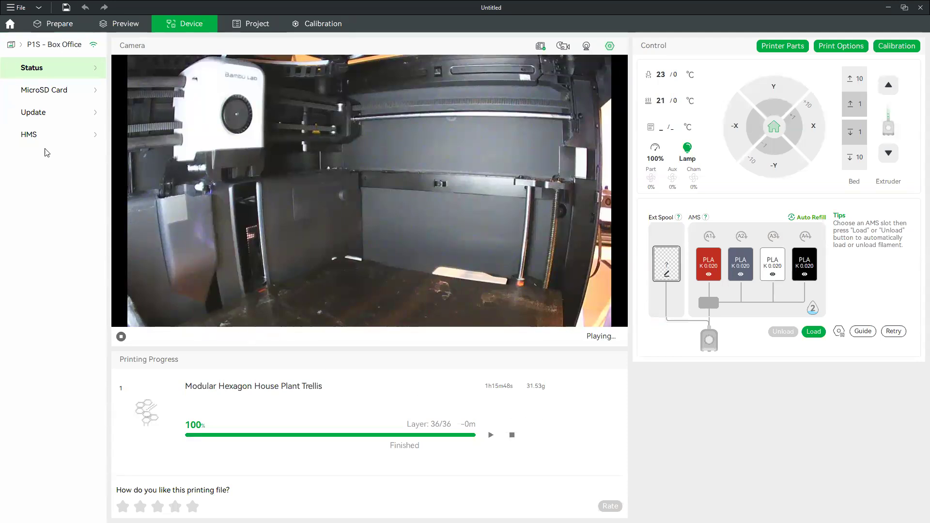
- Import 10mm-socket.stl from the Desktop onto the Prepare build plate
{"action": "left_click", "coordinate": [60, 24]}
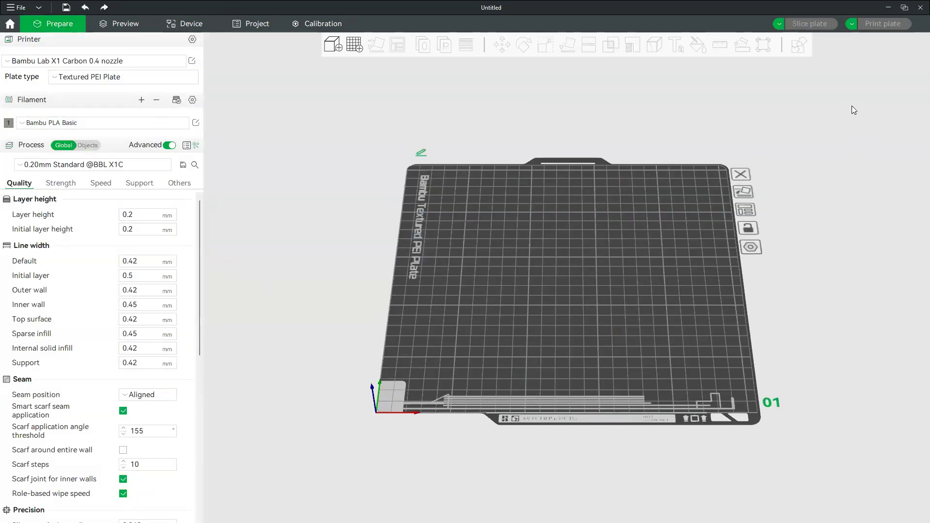
{"action": "left_click", "coordinate": [332, 47]}
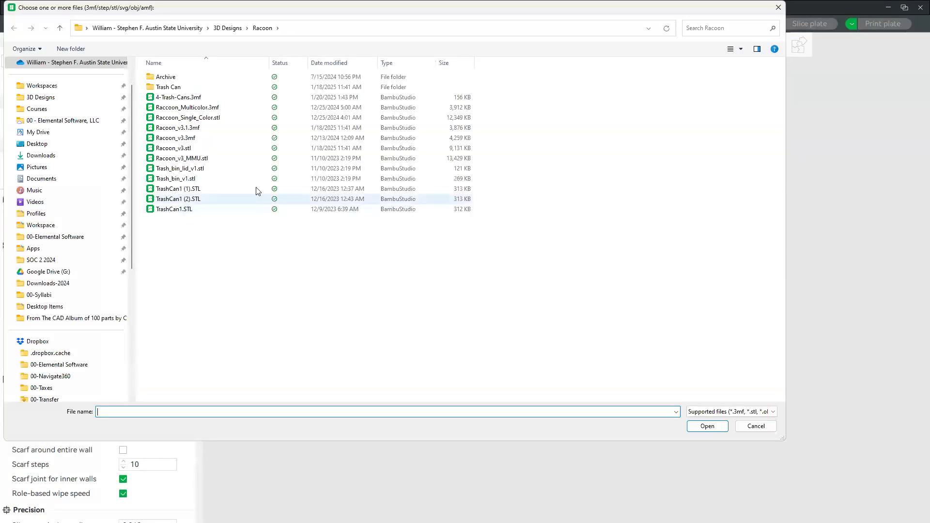
{"action": "scroll", "coordinate": [44, 185], "scroll_direction": "up", "scroll_amount": 2}
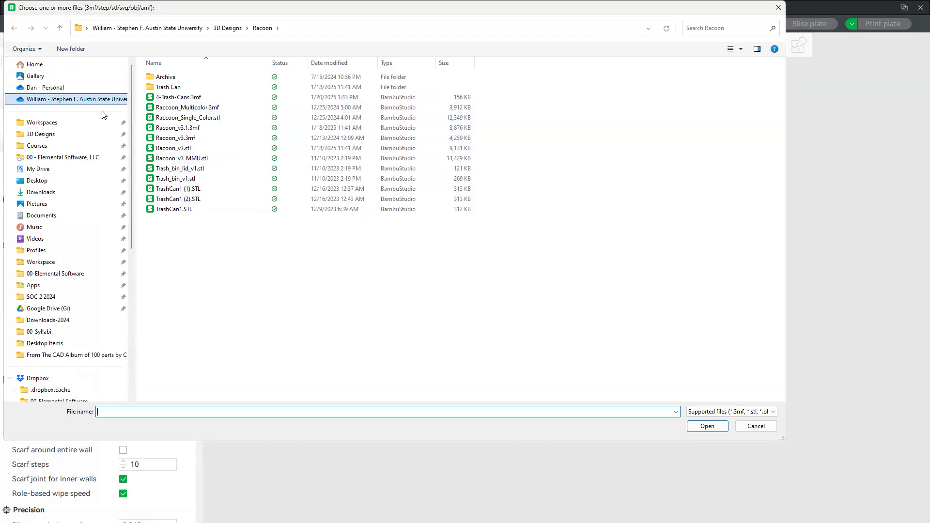
{"action": "left_click", "coordinate": [44, 185]}
{"action": "double_click", "coordinate": [185, 110]}
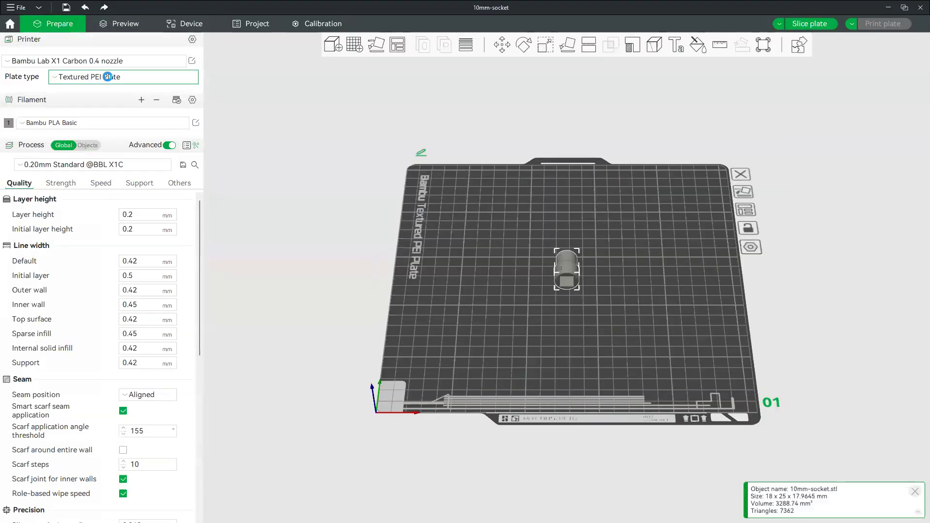
- Select the Bambu Lab P1S 0.4 nozzle printer preset
{"action": "left_click", "coordinate": [27, 61]}
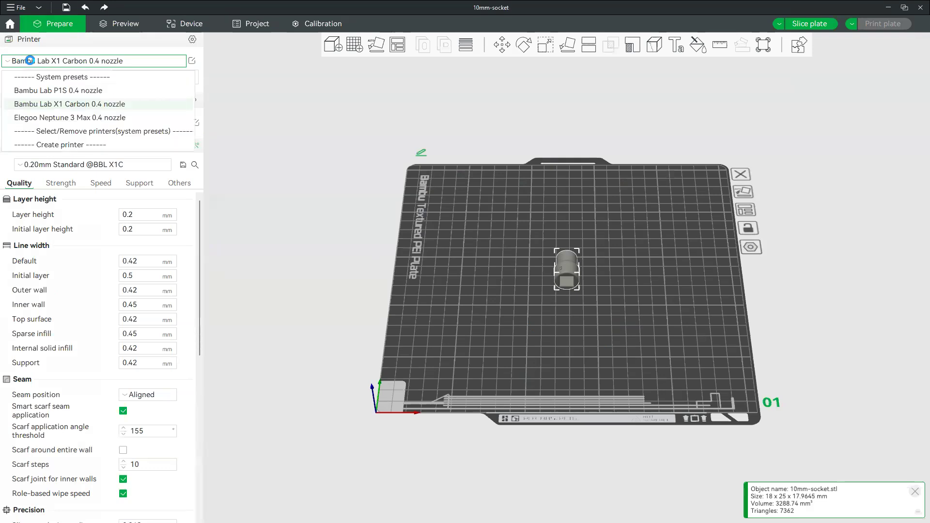
{"action": "left_click", "coordinate": [59, 90]}
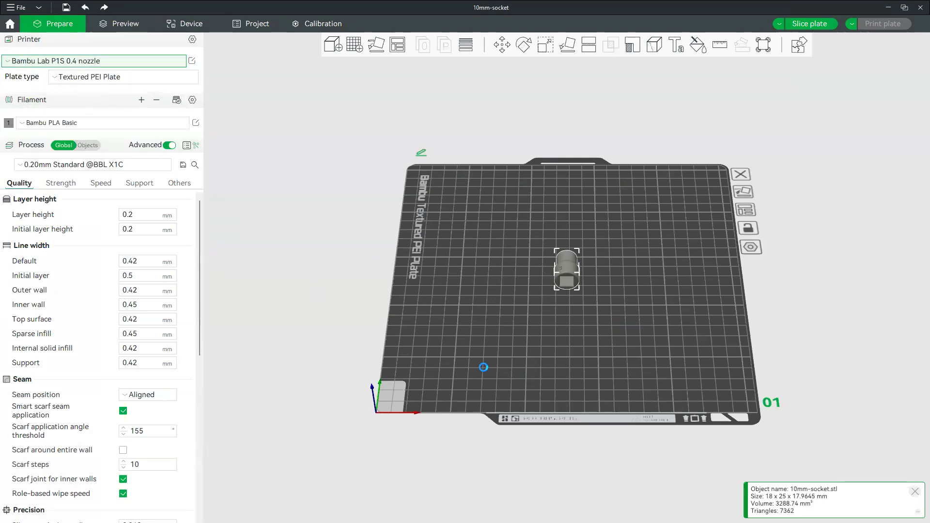
{"action": "scroll", "coordinate": [622, 351], "scroll_direction": "up", "scroll_amount": 5}
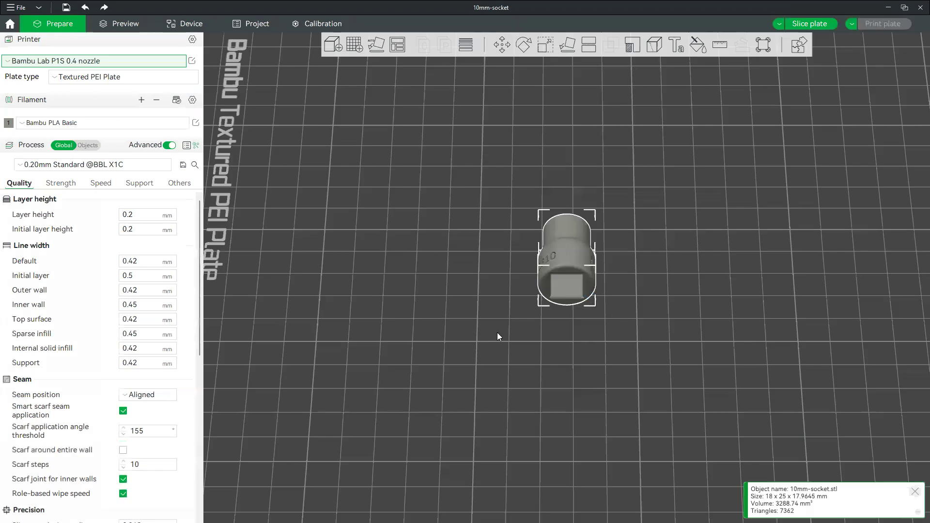
{"action": "scroll", "coordinate": [499, 337], "scroll_direction": "up", "scroll_amount": 2}
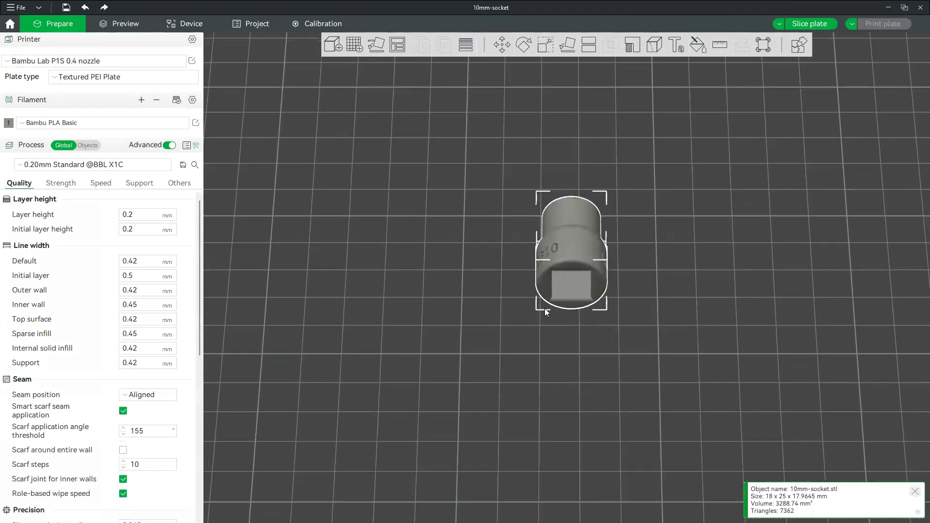
- Auto-orient the socket, then lay it on its flat end face with the hex opening up
{"action": "left_click", "coordinate": [379, 46]}
{"action": "left_click", "coordinate": [567, 46]}
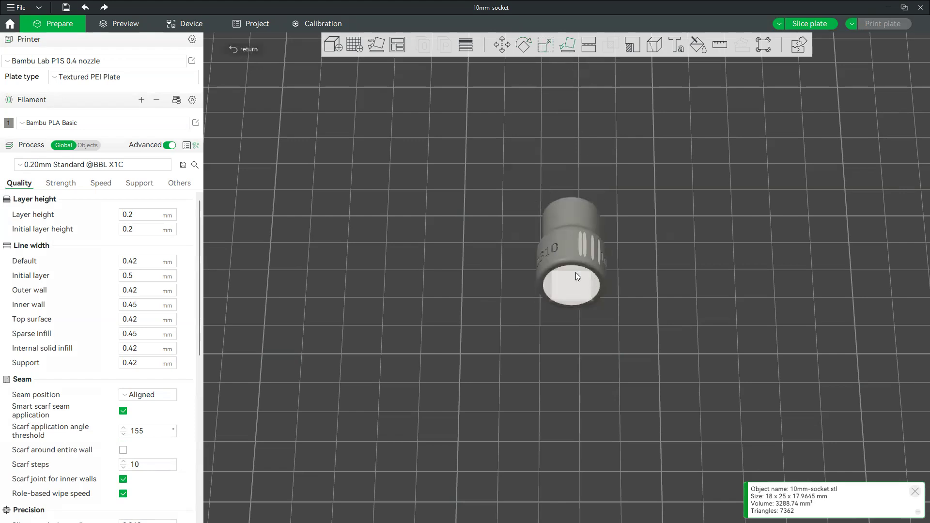
{"action": "left_click", "coordinate": [562, 282]}
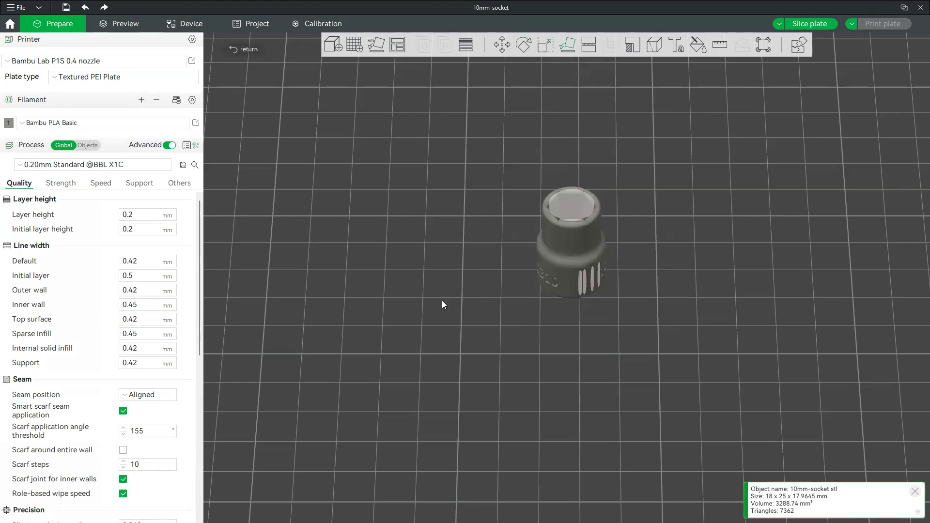
{"action": "left_click", "coordinate": [543, 69]}
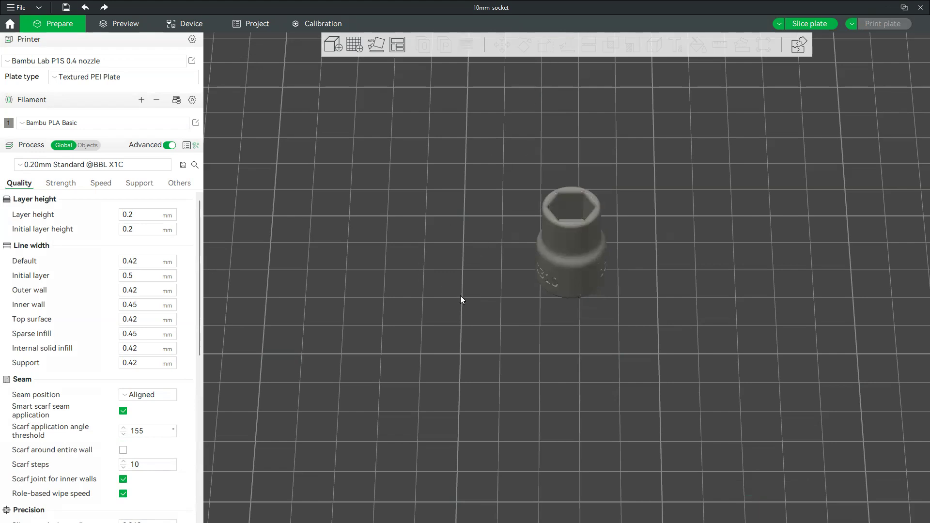
{"action": "left_click_drag", "start_coordinate": [510, 316], "coordinate": [471, 316]}
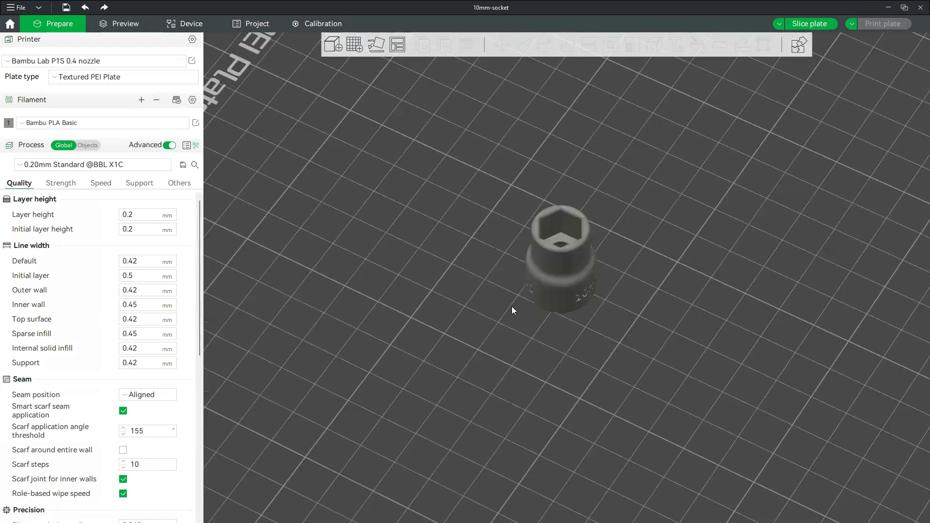
{"action": "mouse_move", "coordinate": [545, 291]}
{"action": "left_mouse_down"}
{"action": "mouse_move", "coordinate": [594, 296]}
{"action": "mouse_move", "coordinate": [558, 297]}
{"action": "left_mouse_up"}
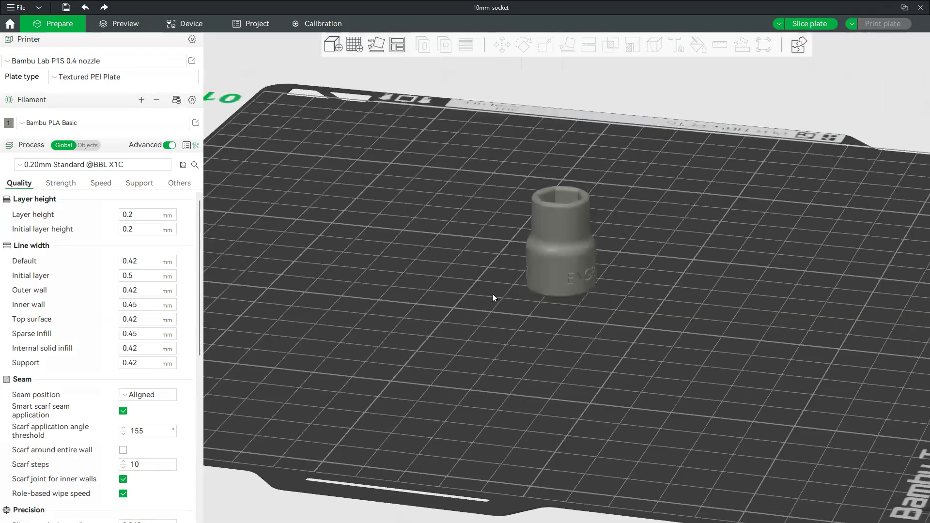
{"action": "left_click_drag", "start_coordinate": [492, 297], "coordinate": [506, 330]}
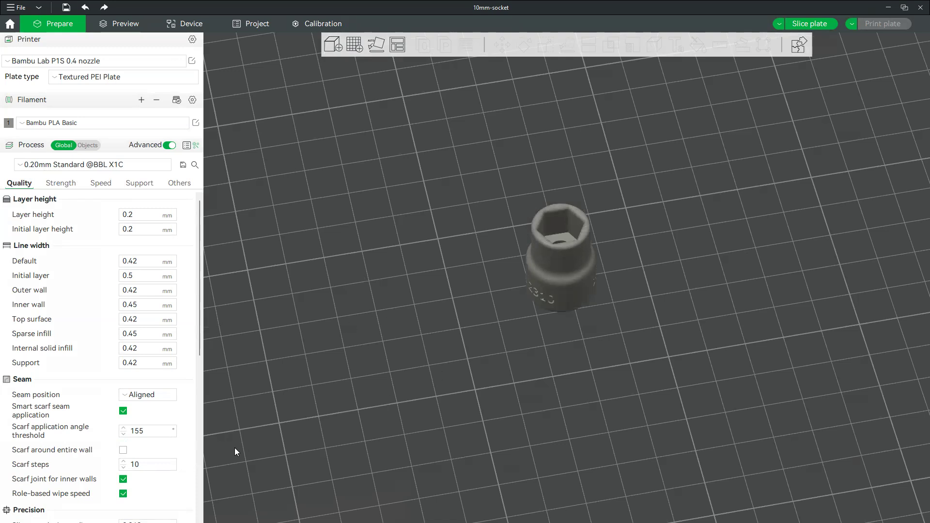
{"action": "scroll", "coordinate": [156, 479], "scroll_direction": "down", "scroll_amount": 1}
{"action": "scroll", "coordinate": [156, 478], "scroll_direction": "up", "scroll_amount": 1}
- Slice the plate and send the resulting print job to the P1S - Box Office printer
{"action": "left_click", "coordinate": [806, 23]}
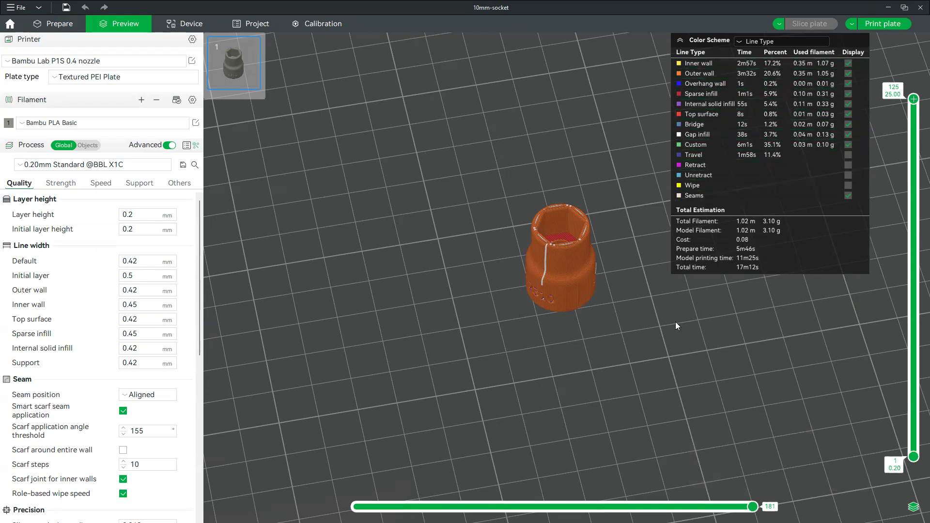
{"action": "left_click", "coordinate": [880, 24]}
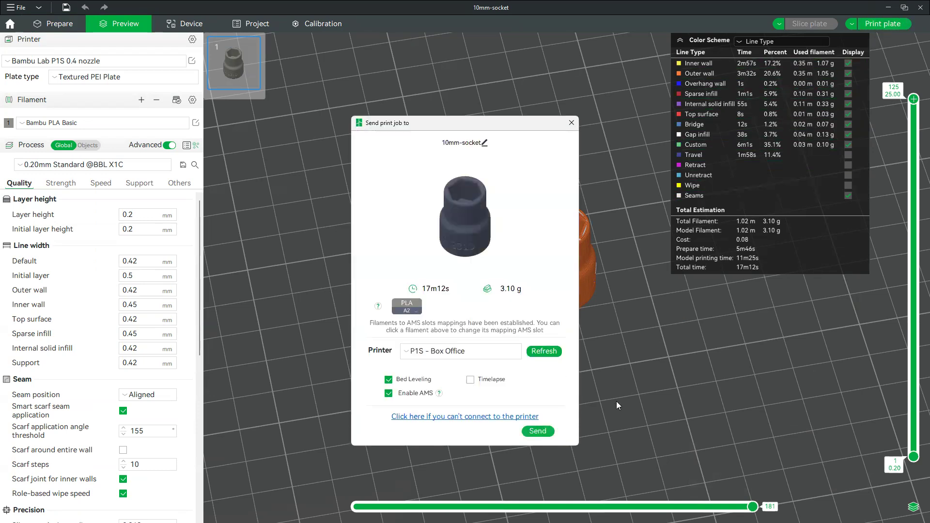
{"action": "left_click", "coordinate": [538, 432]}
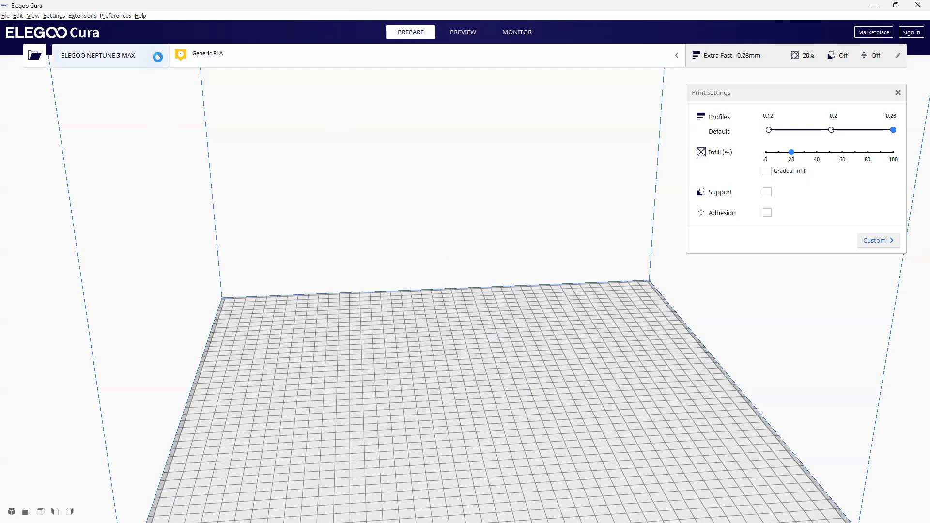
{"action": "left_click", "coordinate": [158, 56]}
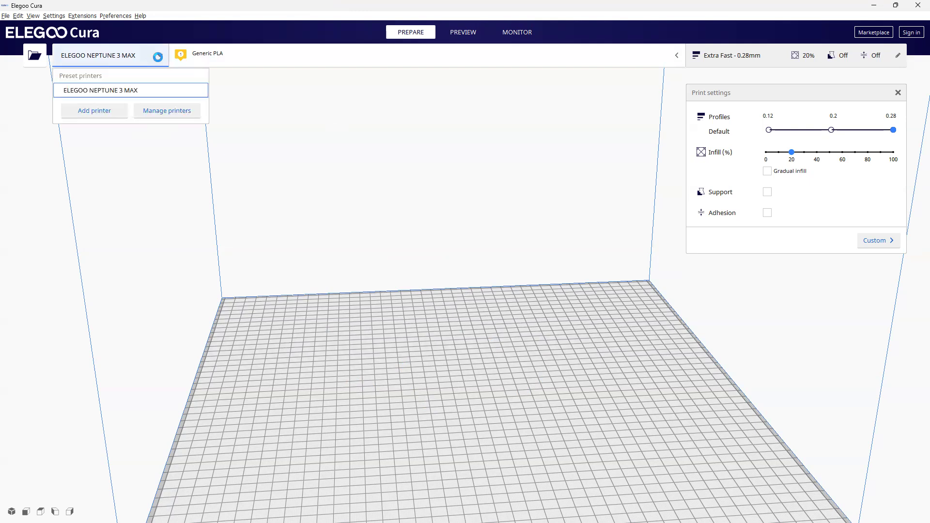
{"action": "left_click", "coordinate": [116, 108]}
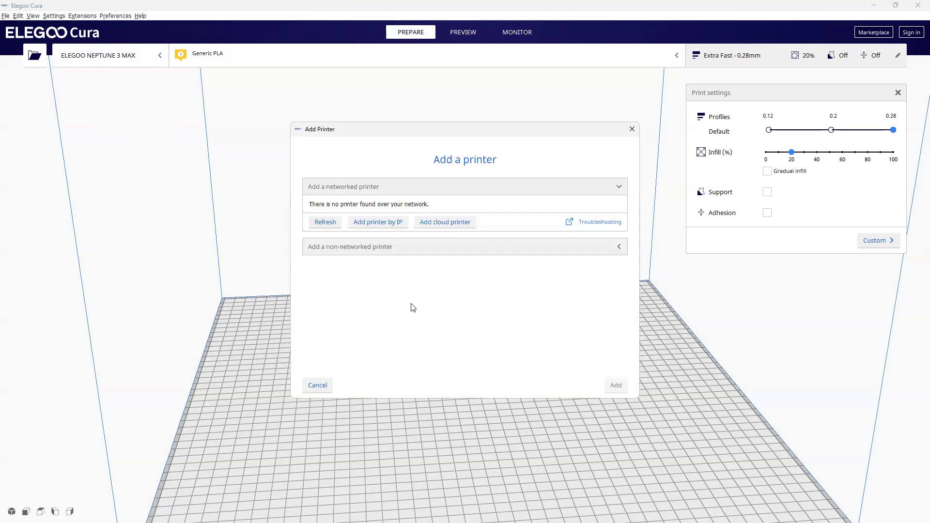
{"action": "left_click", "coordinate": [366, 251]}
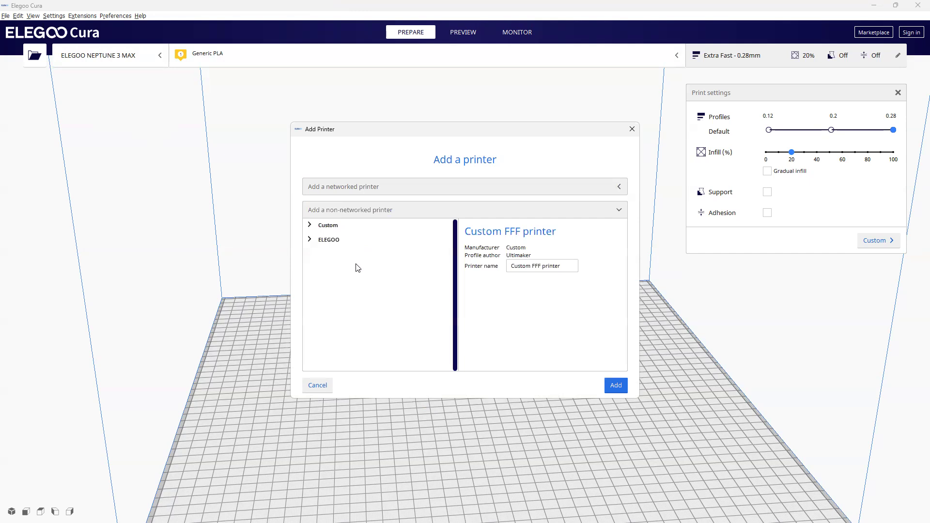
{"action": "left_click", "coordinate": [310, 240]}
{"action": "left_click", "coordinate": [310, 225]}
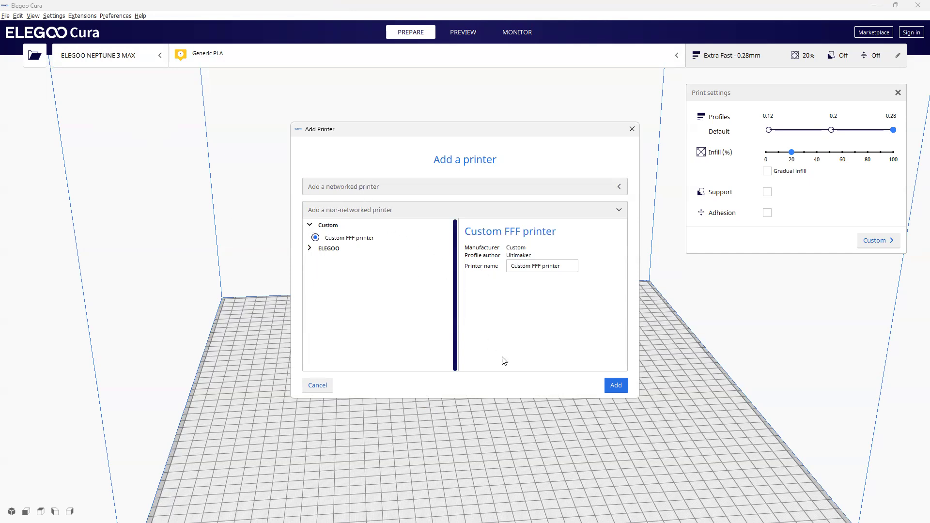
{"action": "left_click", "coordinate": [318, 386]}
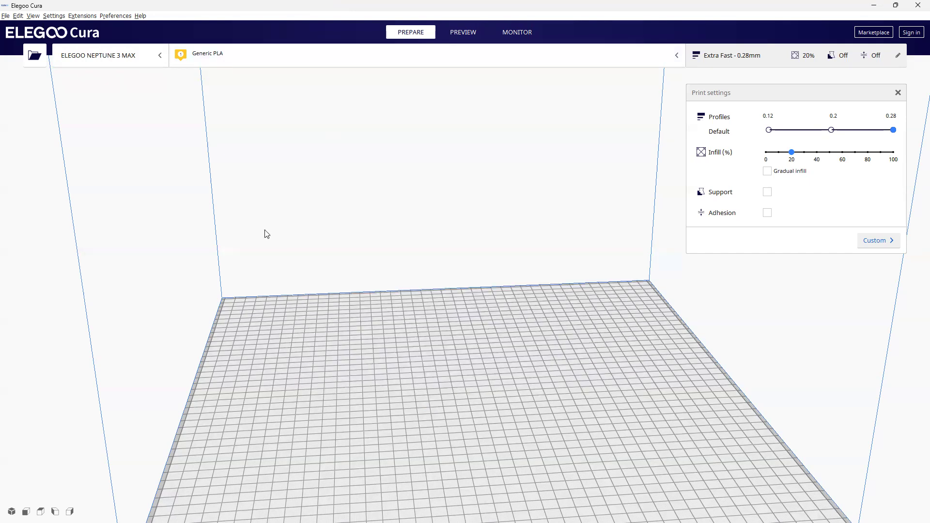
- Review the printers in Cura's printer selector, leaving the Ultimaker 2+ selected
{"action": "left_click", "coordinate": [62, 20]}
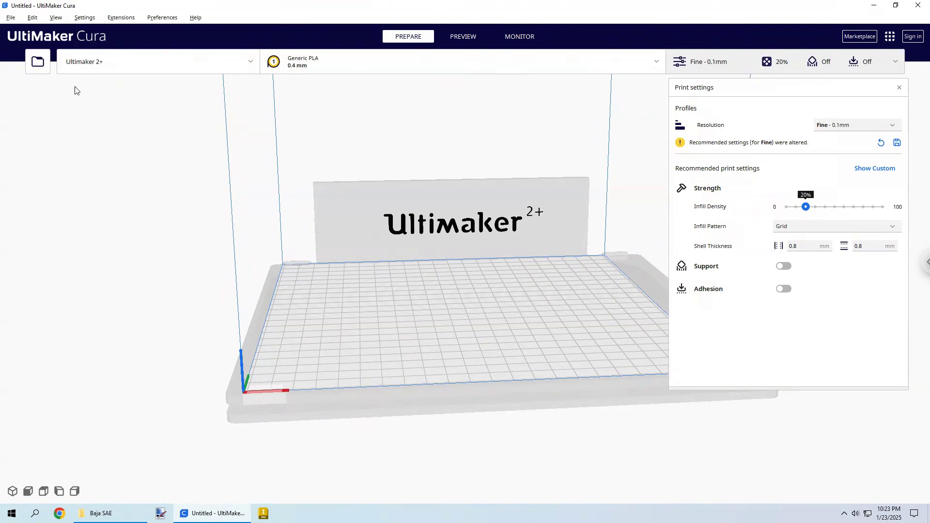
{"action": "left_click", "coordinate": [82, 66]}
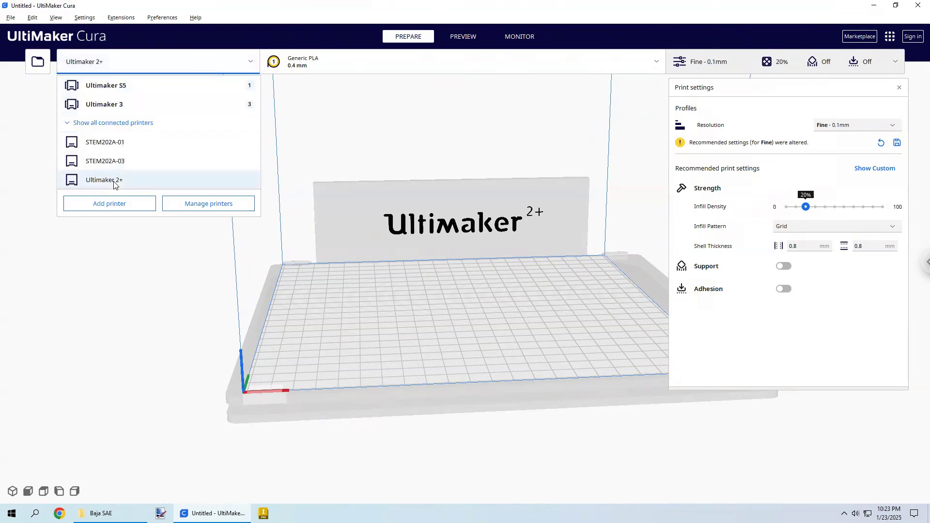
{"action": "left_click", "coordinate": [95, 306]}
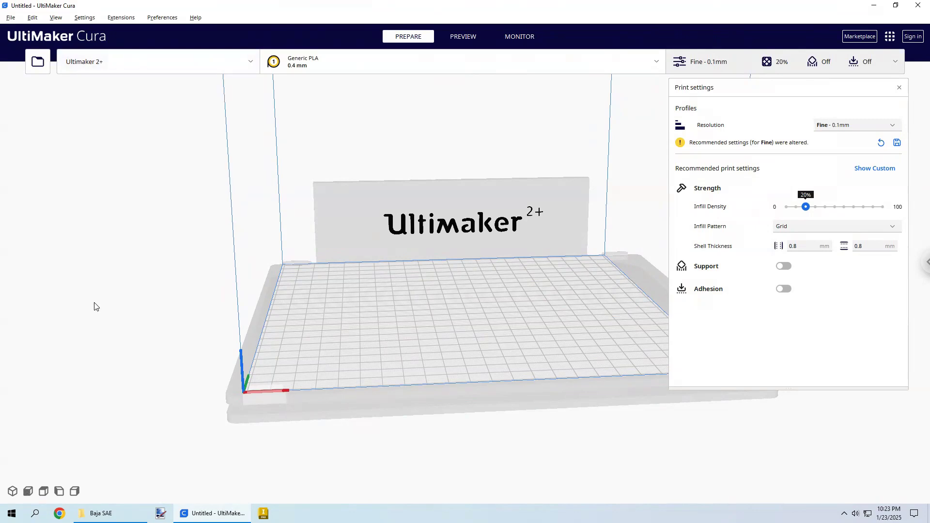
- Load 10mm-socket.stl from the Desktop onto Cura's build plate
{"action": "left_click", "coordinate": [34, 59]}
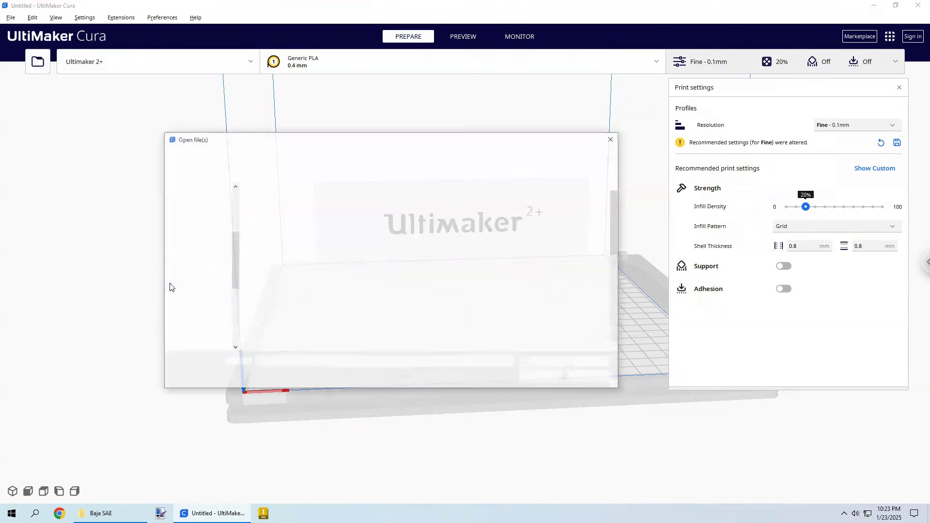
{"action": "scroll", "coordinate": [209, 235], "scroll_direction": "up", "scroll_amount": 10}
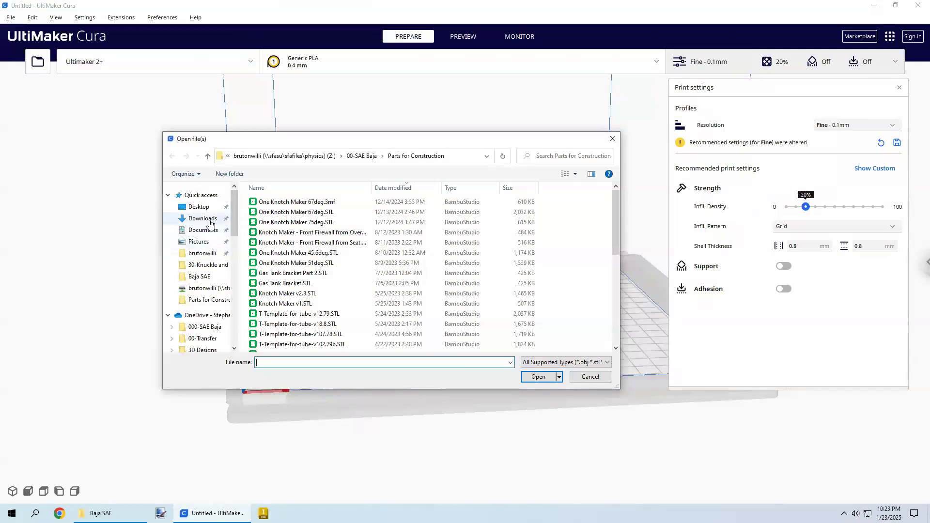
{"action": "left_click", "coordinate": [201, 207]}
{"action": "double_click", "coordinate": [414, 199]}
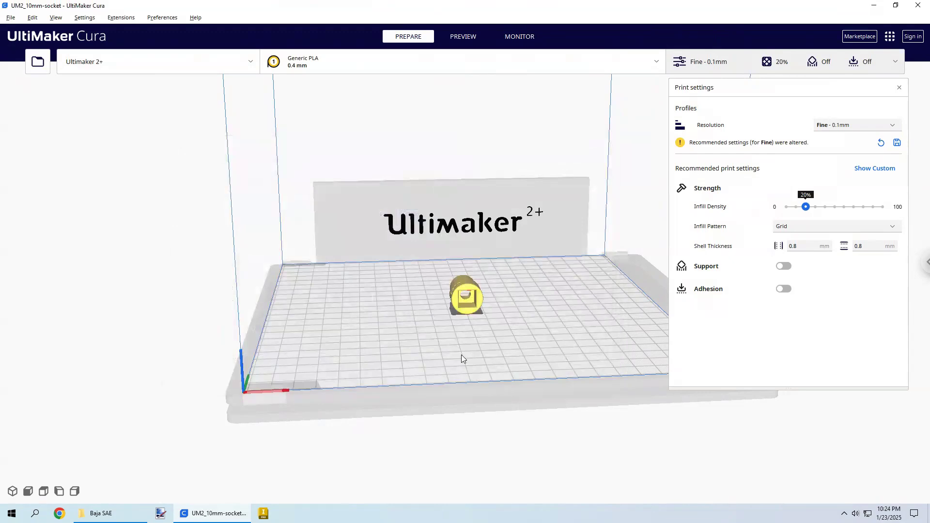
{"action": "scroll", "coordinate": [485, 322], "scroll_direction": "up", "scroll_amount": 3}
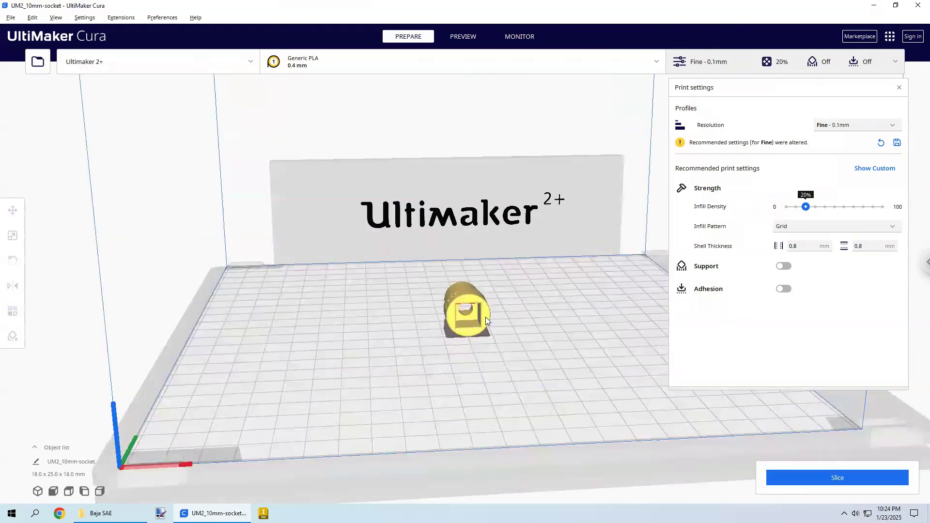
- Lay the socket's end face flat so it stands upright at 18 x 18 x 25 mm
{"action": "left_click", "coordinate": [485, 317]}
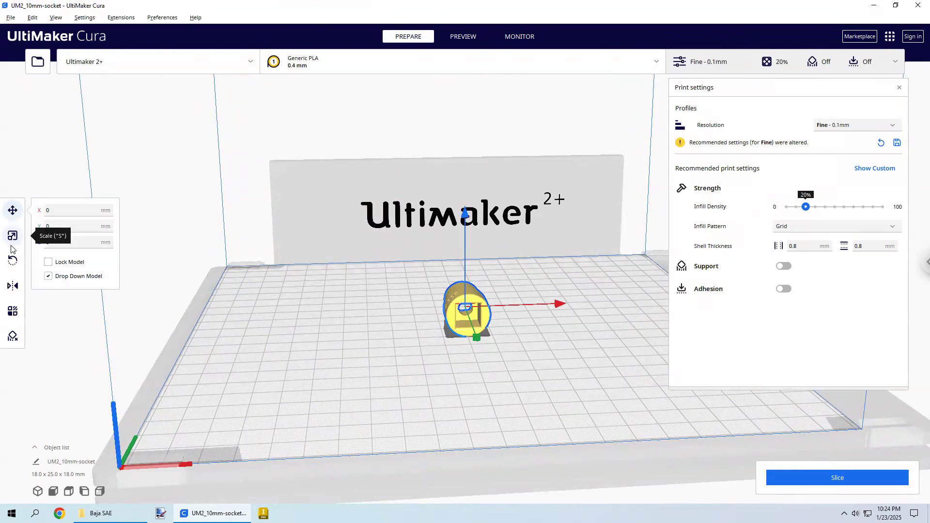
{"action": "left_click", "coordinate": [12, 261]}
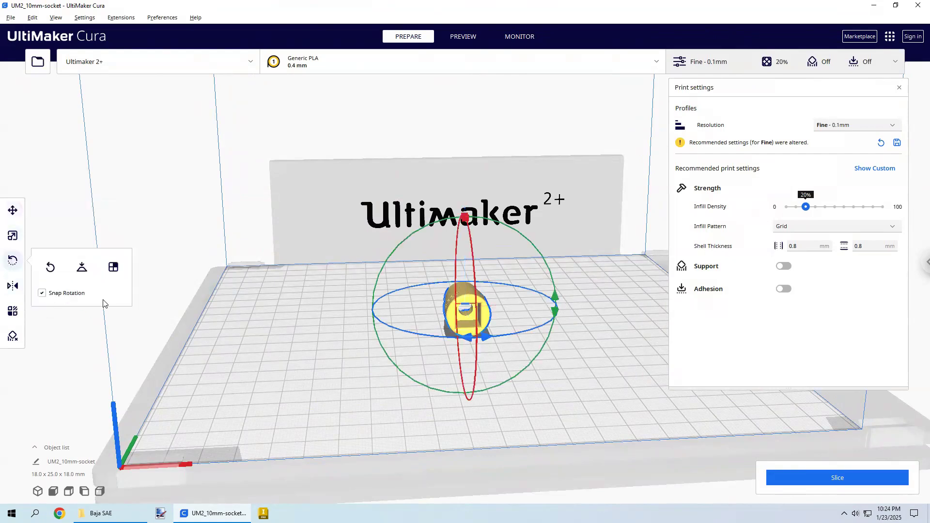
{"action": "left_click", "coordinate": [116, 273]}
{"action": "scroll", "coordinate": [493, 337], "scroll_direction": "up", "scroll_amount": 3}
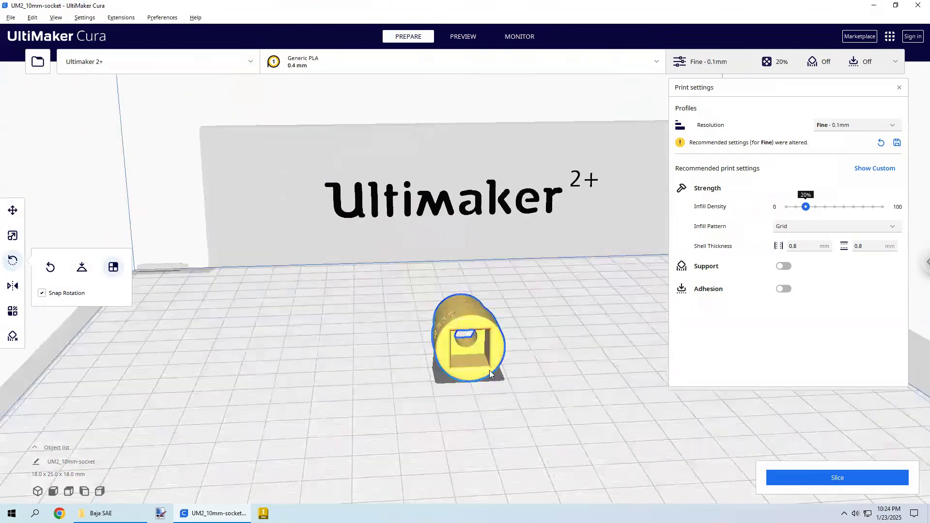
{"action": "scroll", "coordinate": [498, 379], "scroll_direction": "up", "scroll_amount": 1}
{"action": "left_click", "coordinate": [512, 385]}
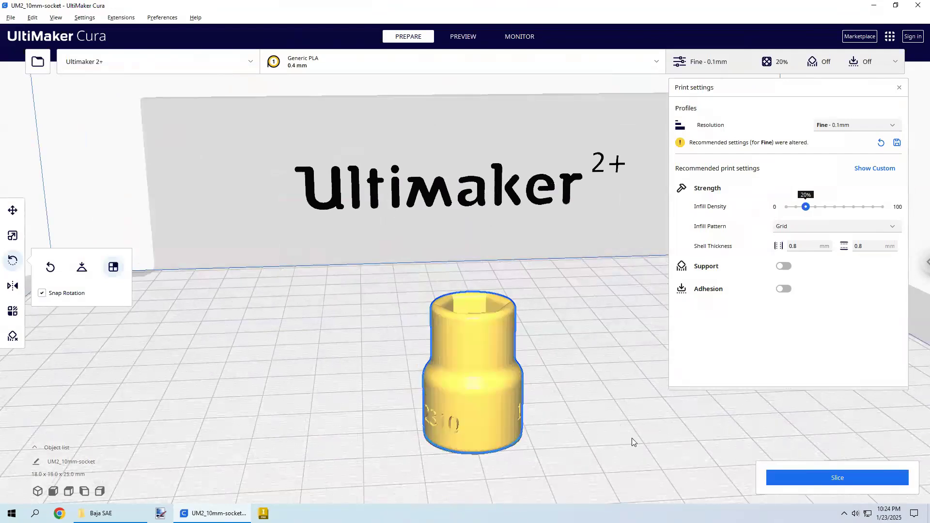
- Slice the upright socket (39 minutes, 3 g) and save the print file to disk
{"action": "left_click", "coordinate": [825, 479]}
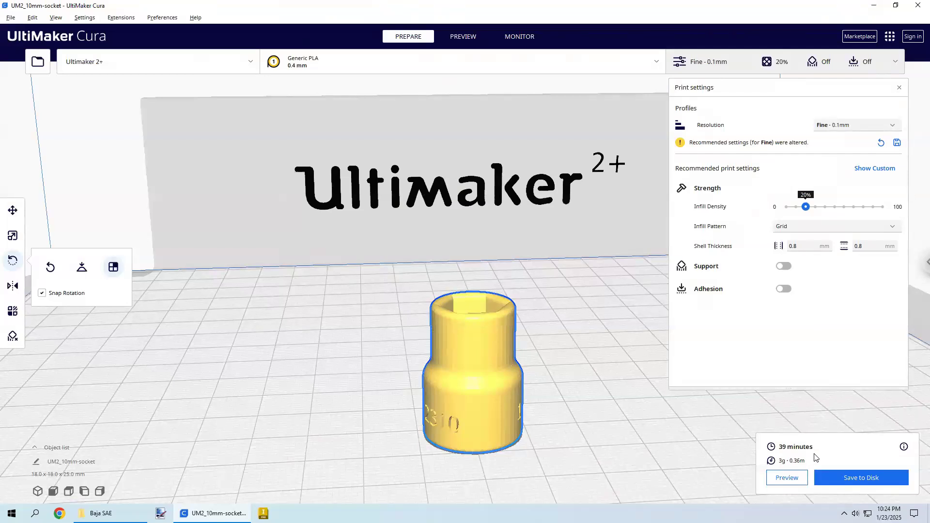
{"action": "left_click", "coordinate": [833, 480]}
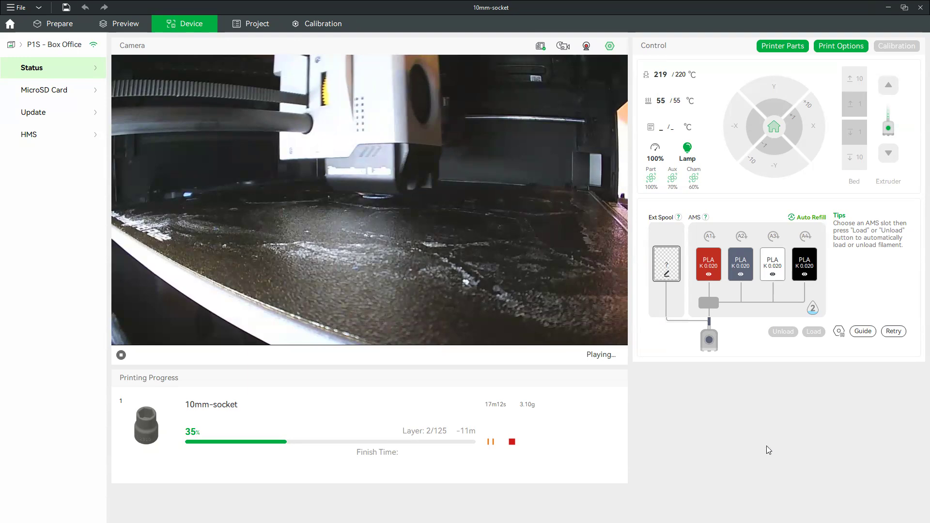
- Minimize Bambu Studio after checking the socket print at 35%, returning to Cura
{"action": "left_click", "coordinate": [888, 9]}
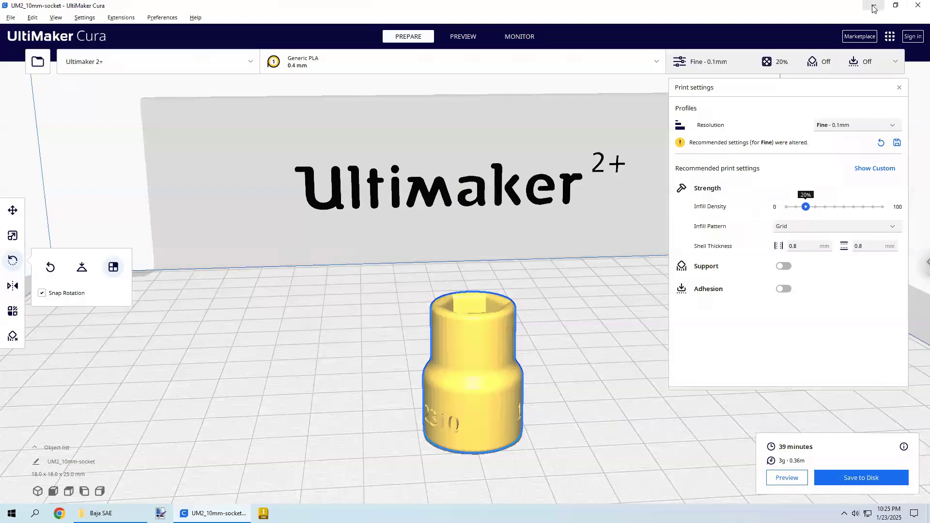
- Minimize Cura, leave remote full-screen, and bring Inventor's 10mm-socket.ipt up maximized
{"action": "left_click", "coordinate": [874, 7]}
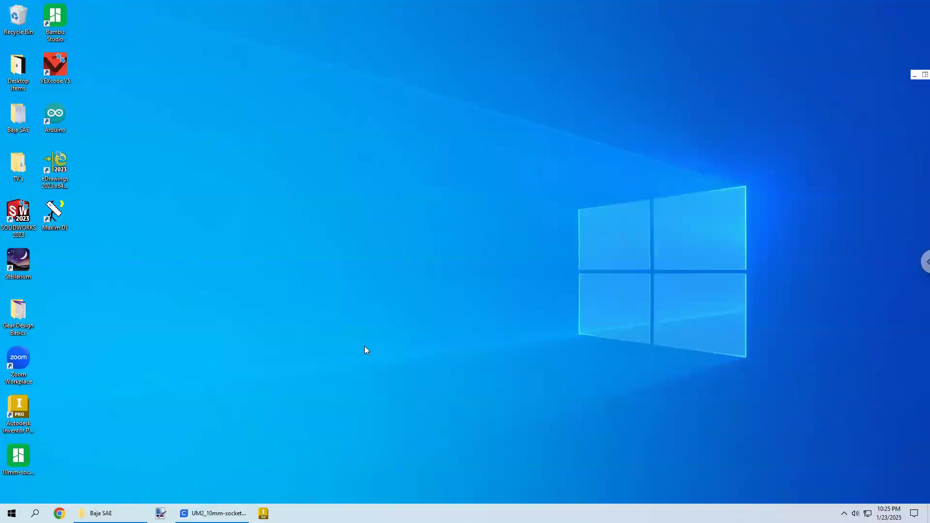
{"action": "left_click", "coordinate": [466, 31]}
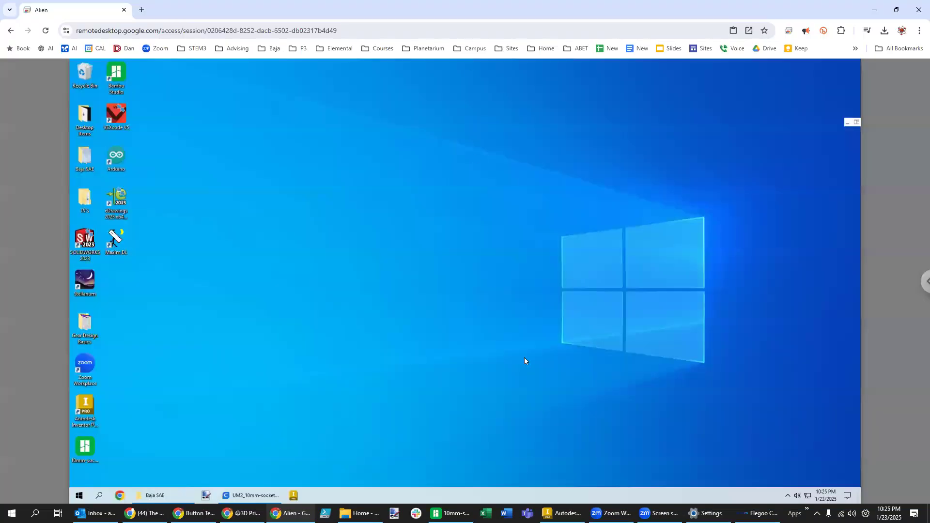
{"action": "left_click", "coordinate": [562, 513]}
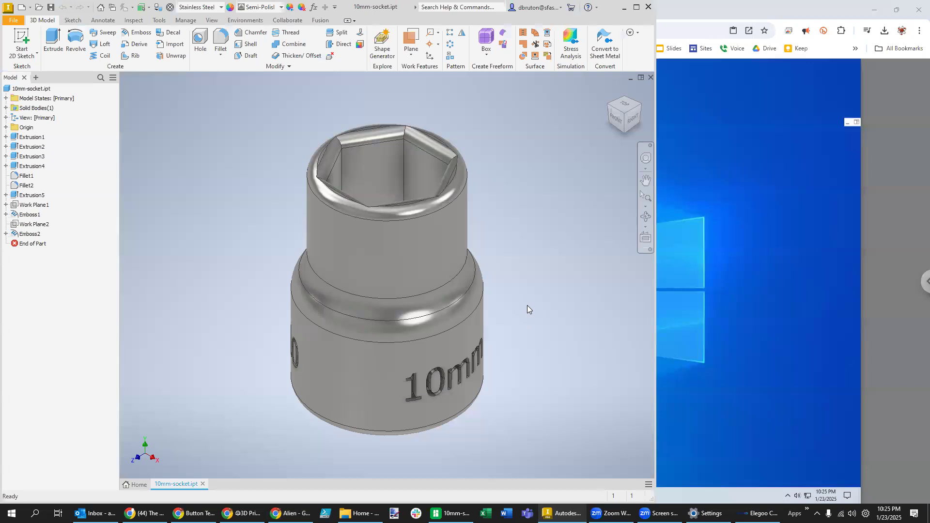
{"action": "left_click", "coordinate": [636, 7]}
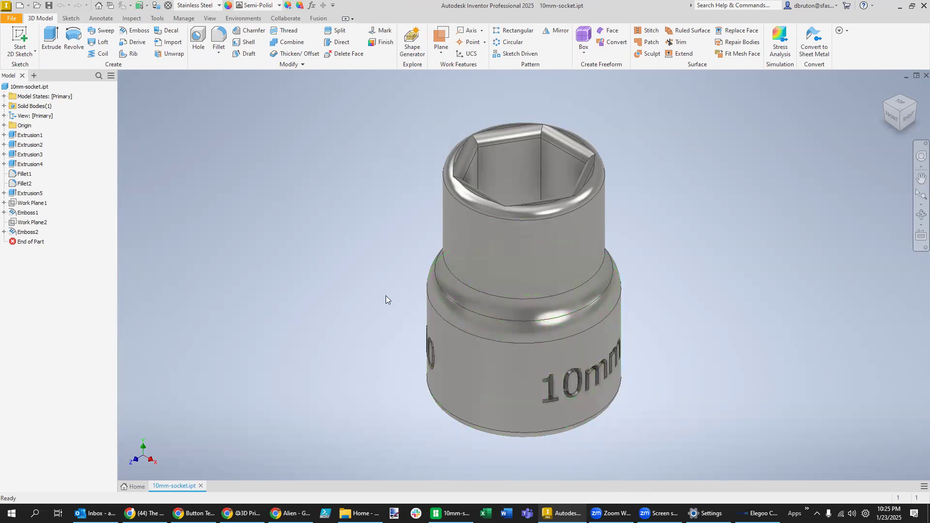
- Switch the socket's visual style to plain Shaded without edge lines
{"action": "left_click", "coordinate": [195, 18]}
{"action": "left_click", "coordinate": [211, 19]}
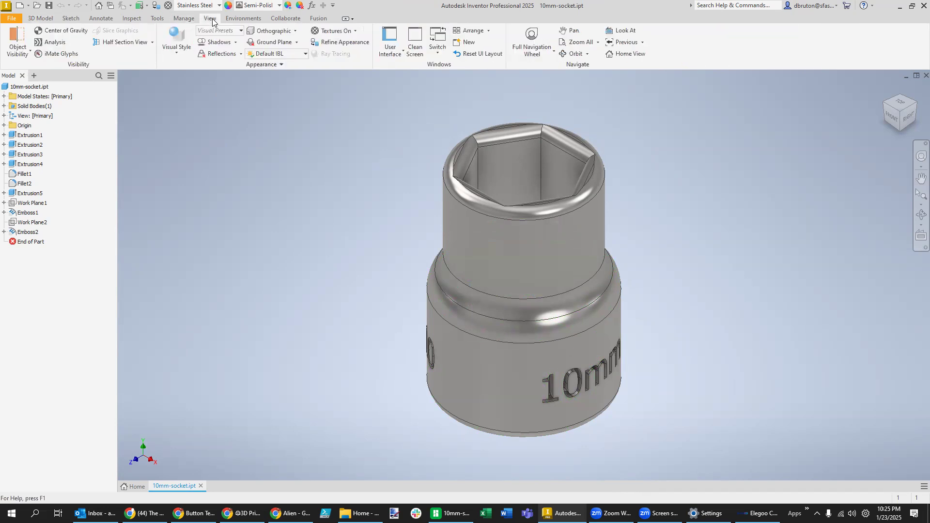
{"action": "left_click", "coordinate": [176, 39]}
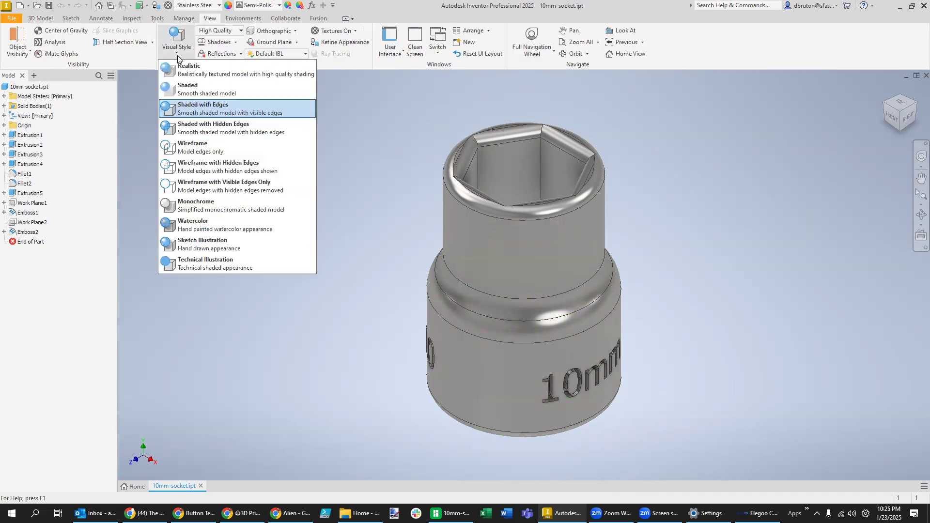
{"action": "left_click", "coordinate": [195, 92]}
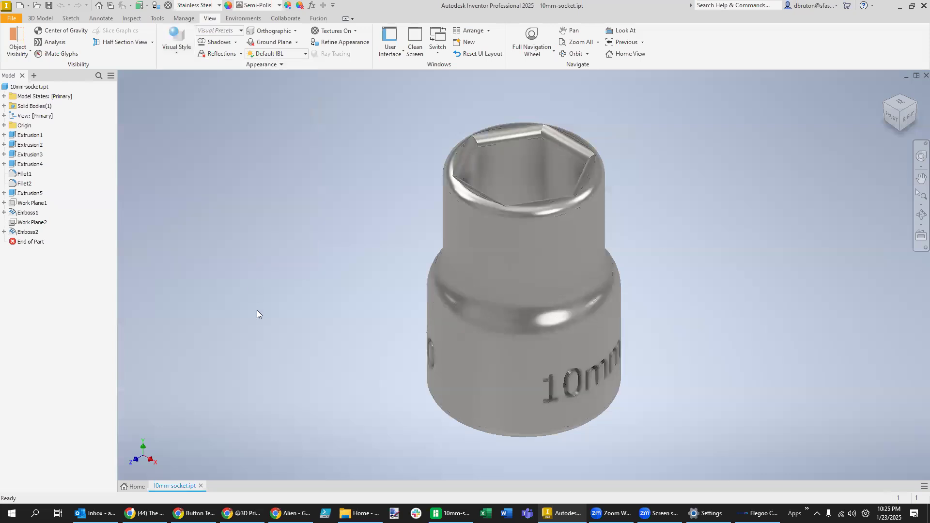